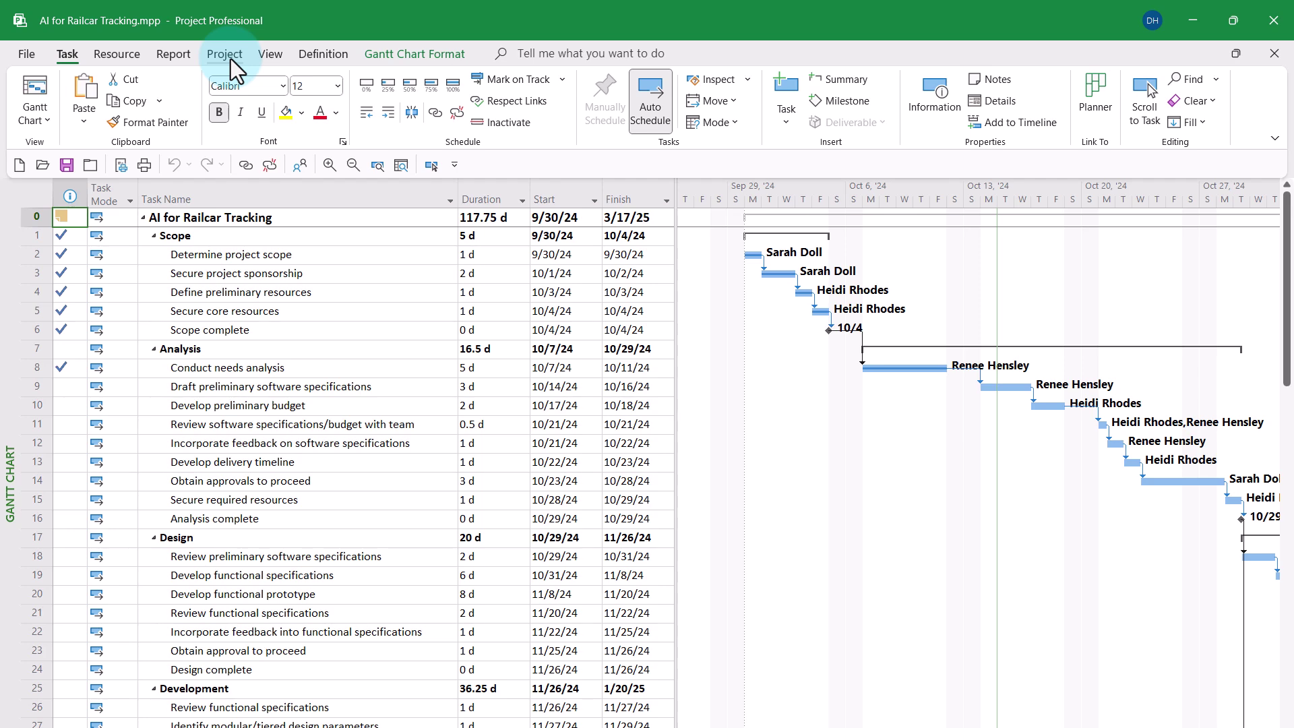
# - In Custom Fields, switch to Date type and rename the Date1 field to Today
pyautogui.click(224, 54)
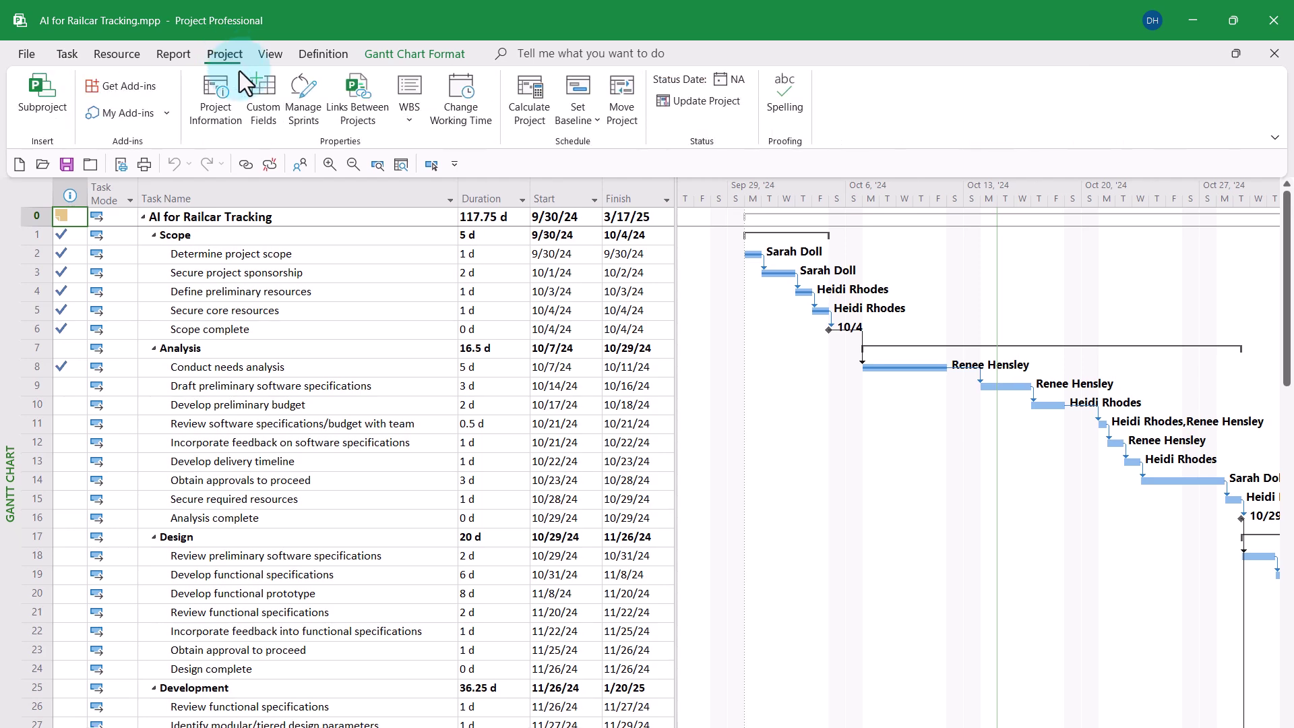
pyautogui.click(260, 115)
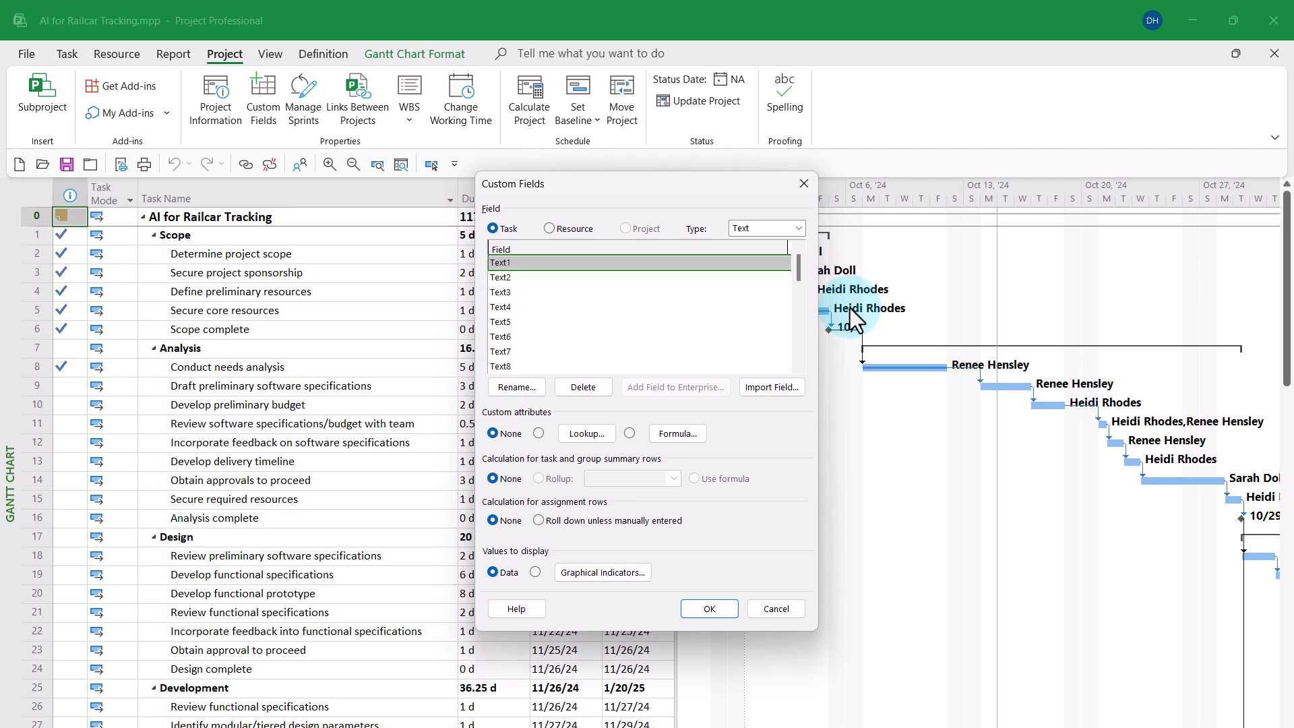
pyautogui.click(797, 228)
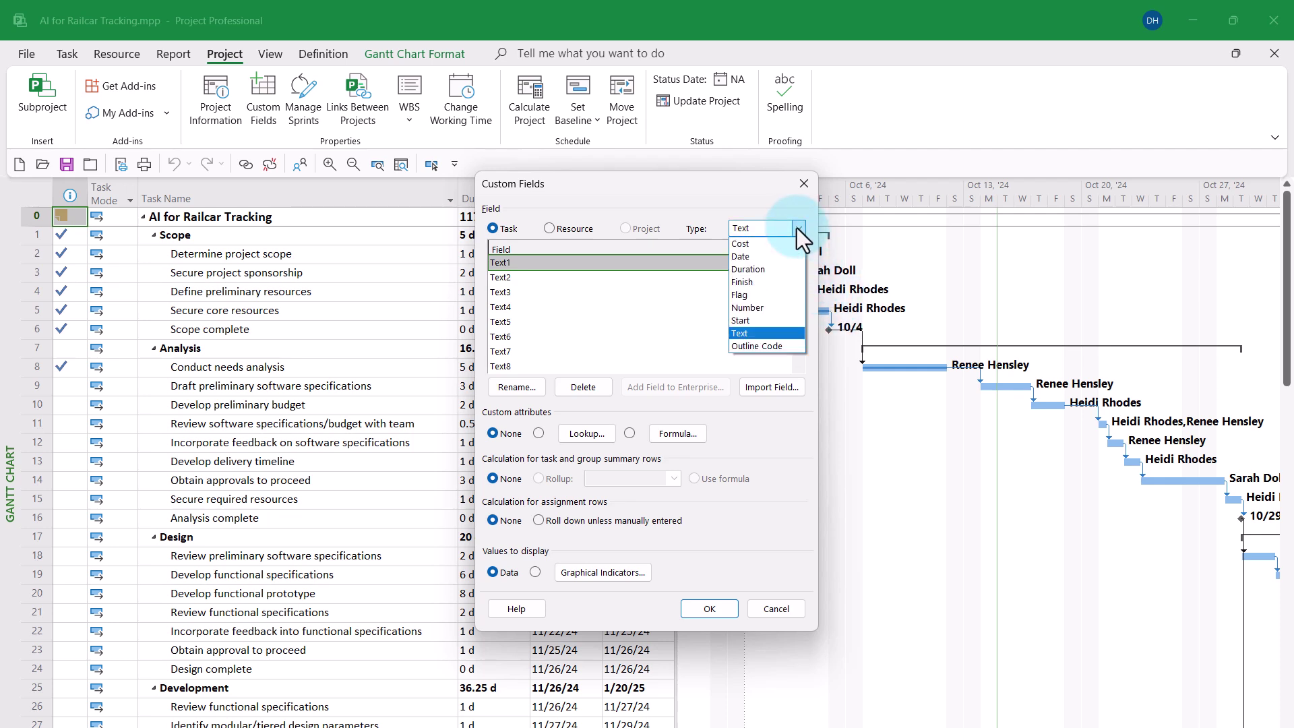
pyautogui.click(774, 255)
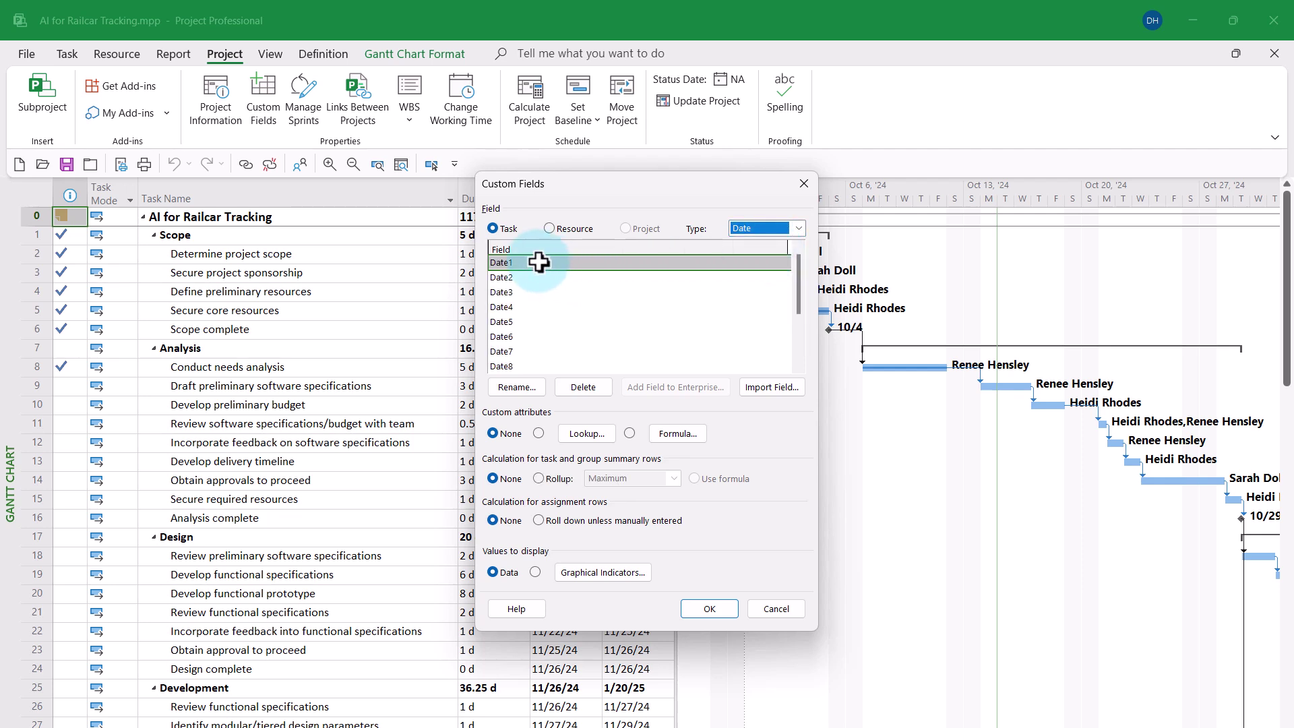
pyautogui.click(521, 391)
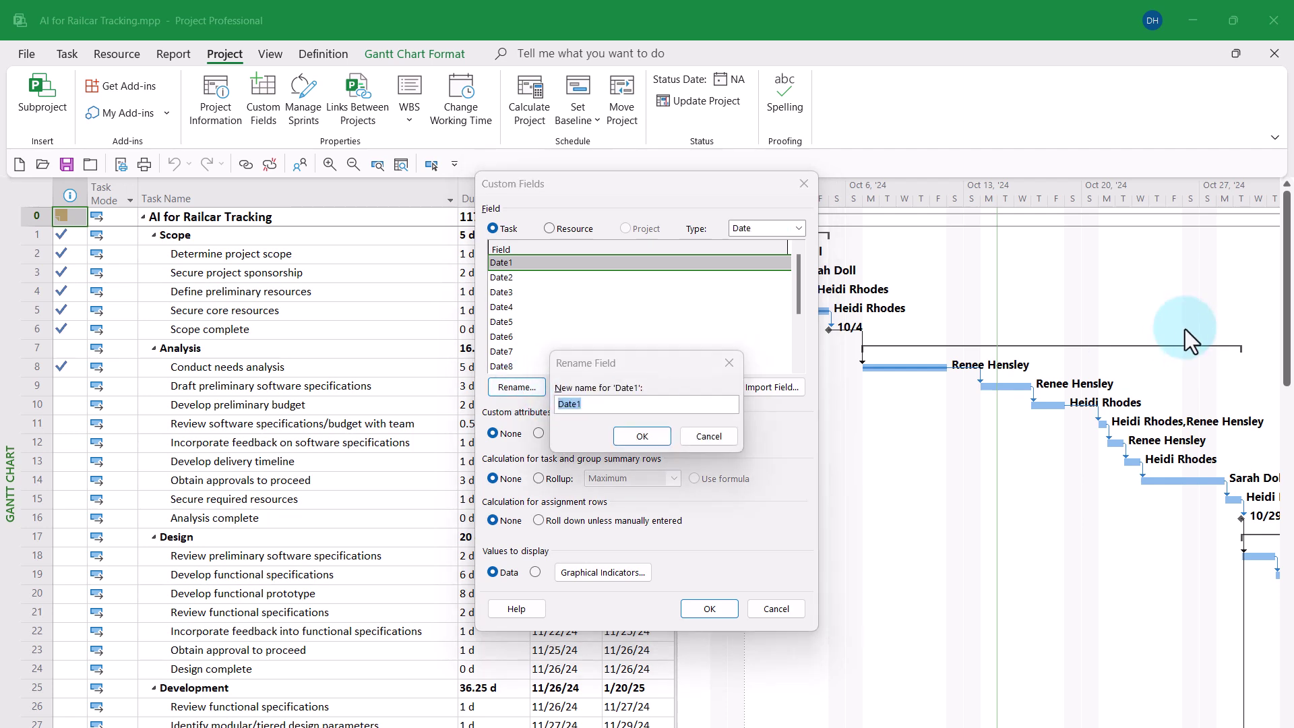
pyautogui.write('Today')
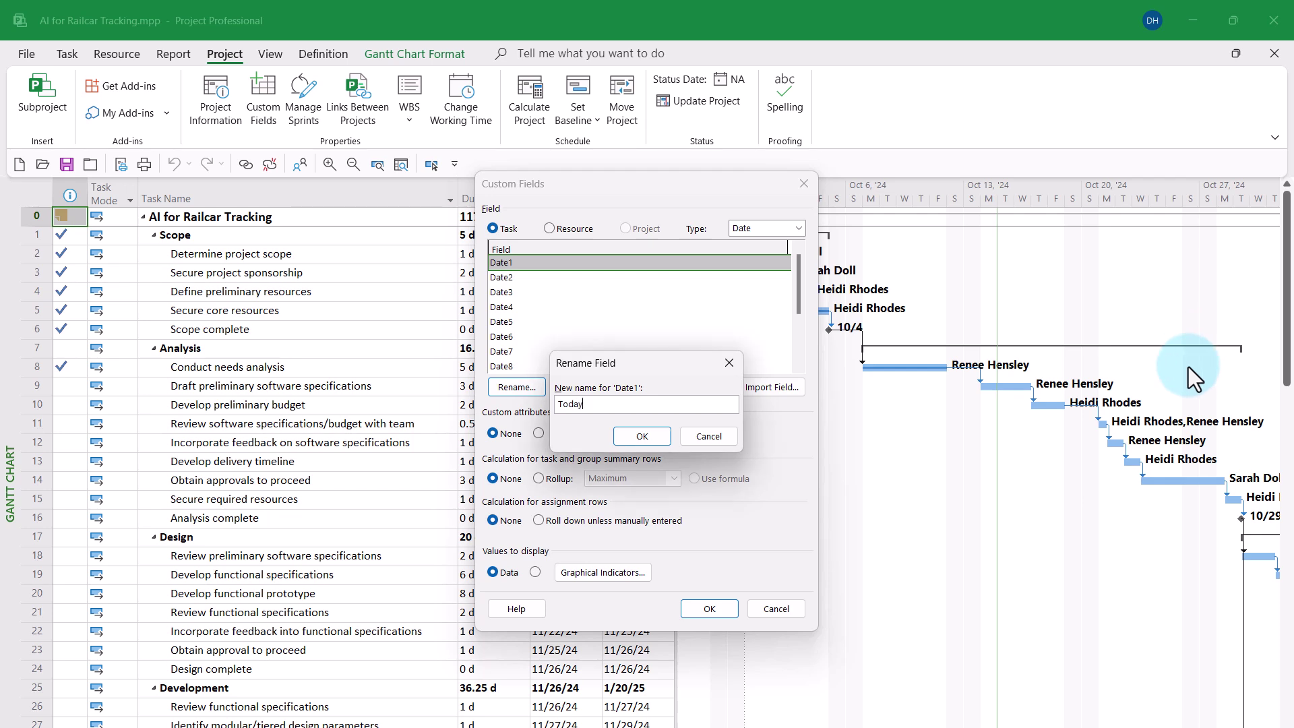
pyautogui.click(650, 430)
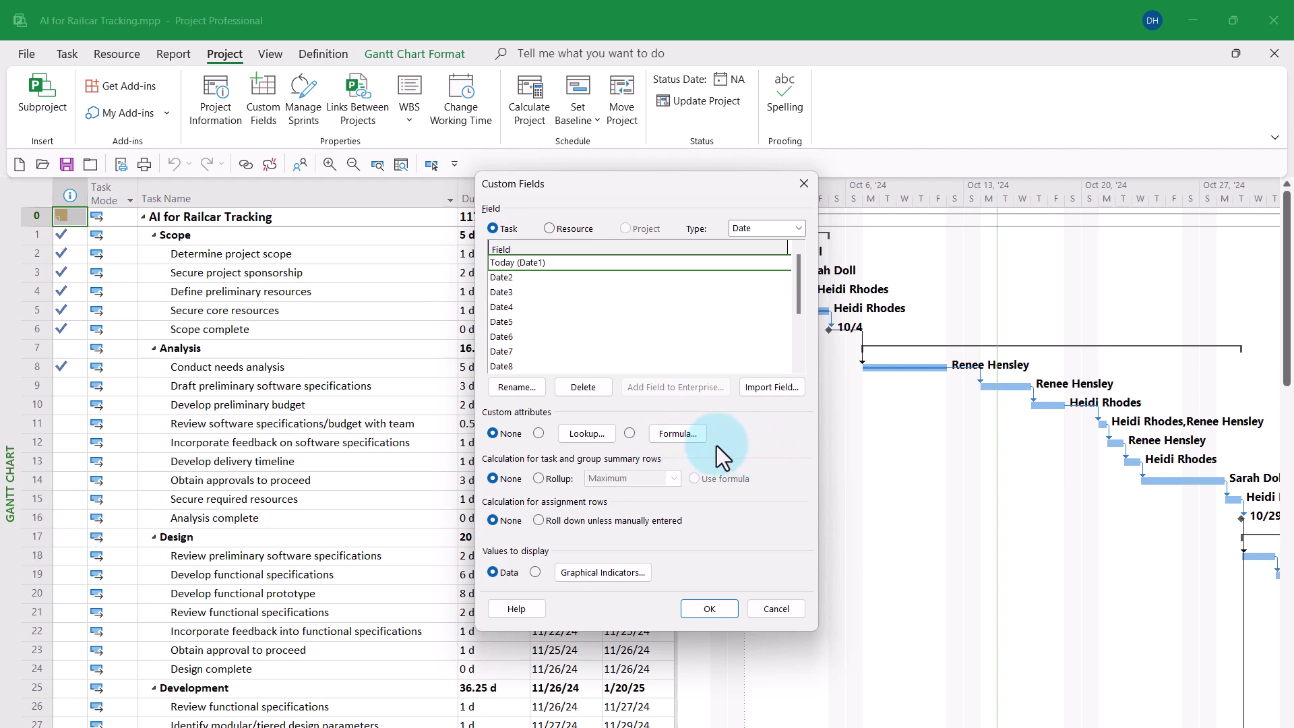
# - Give Today the formula [Current Date] and apply it to summary rows too
pyautogui.click(669, 434)
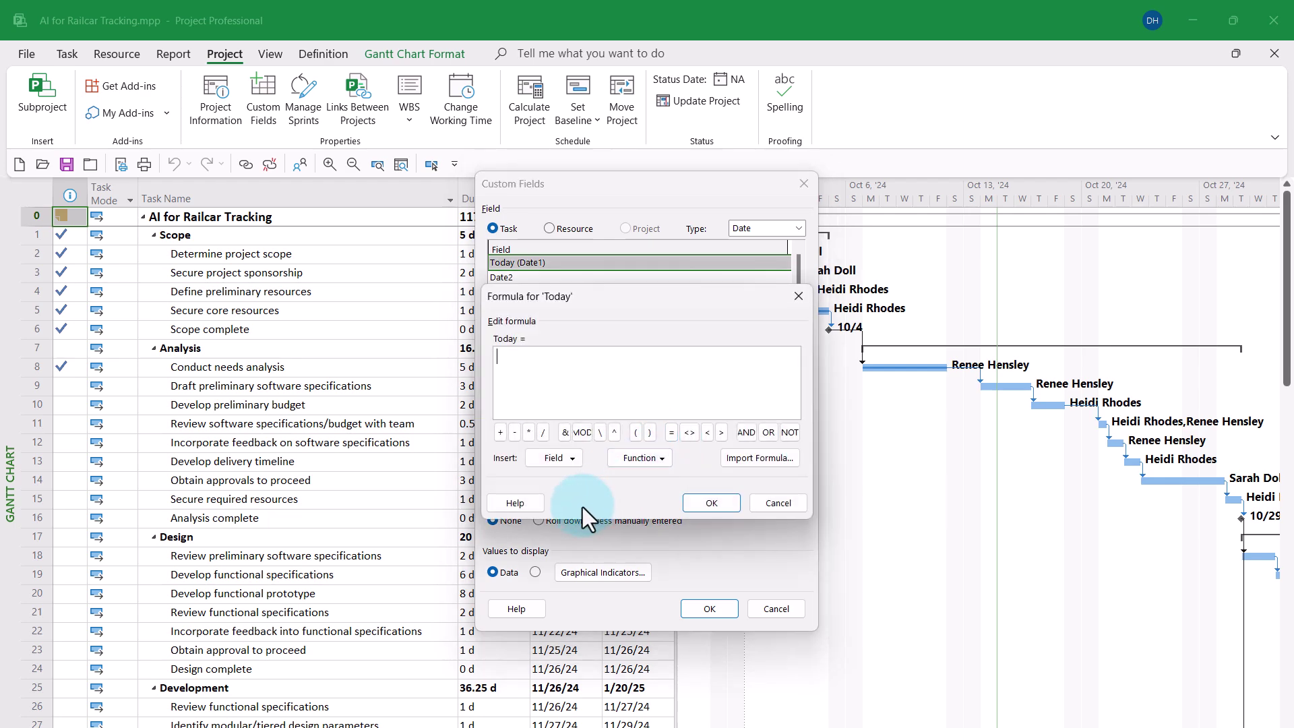
pyautogui.click(569, 459)
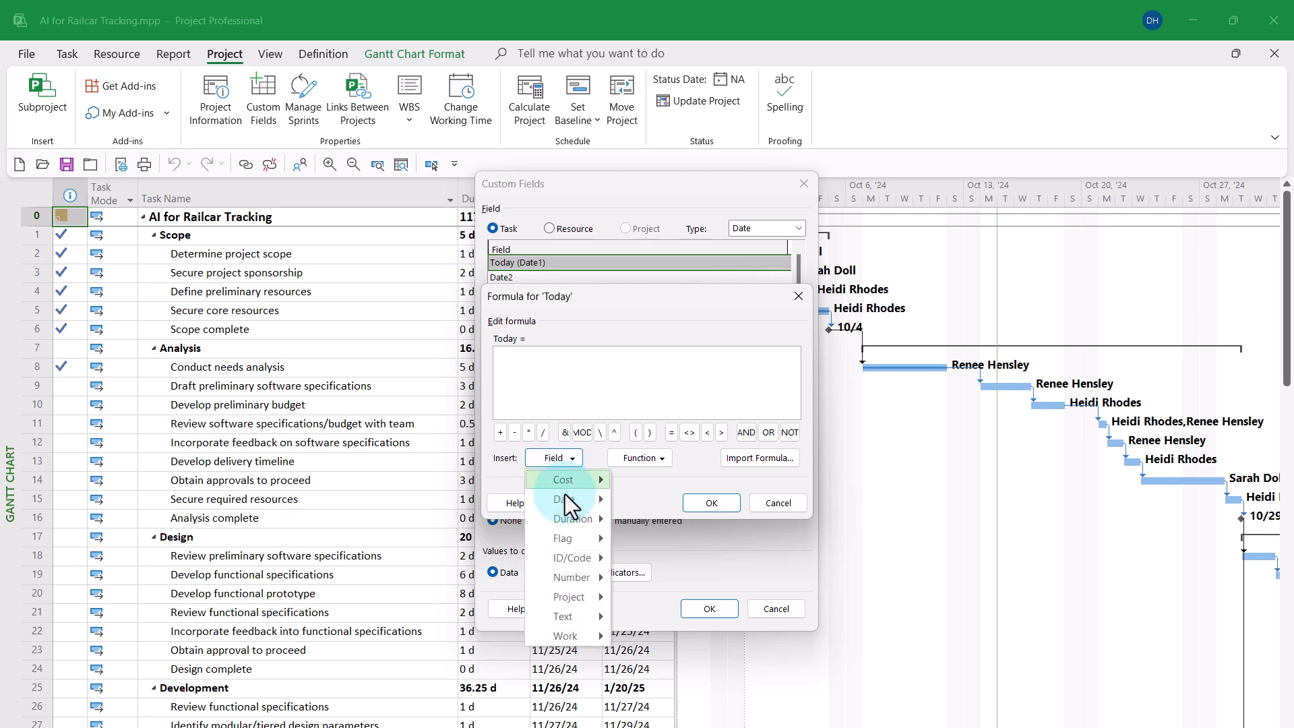
pyautogui.moveTo(565, 601)
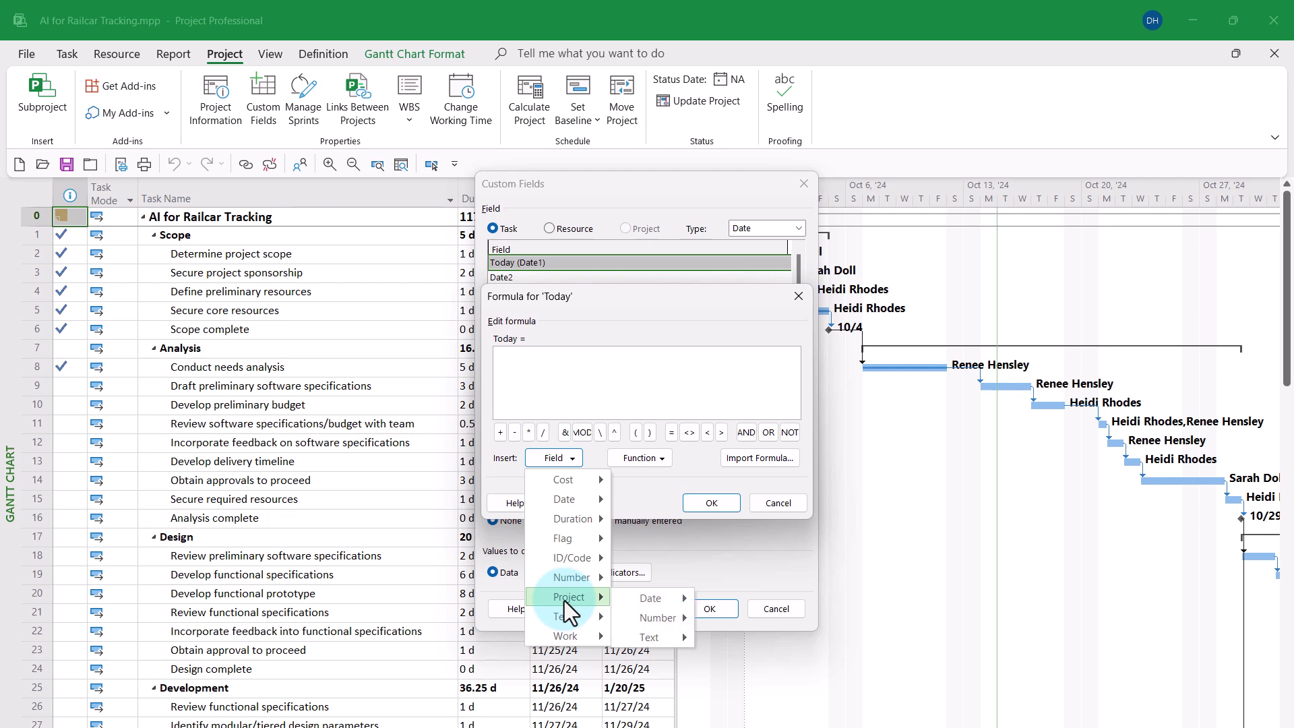
pyautogui.moveTo(665, 600)
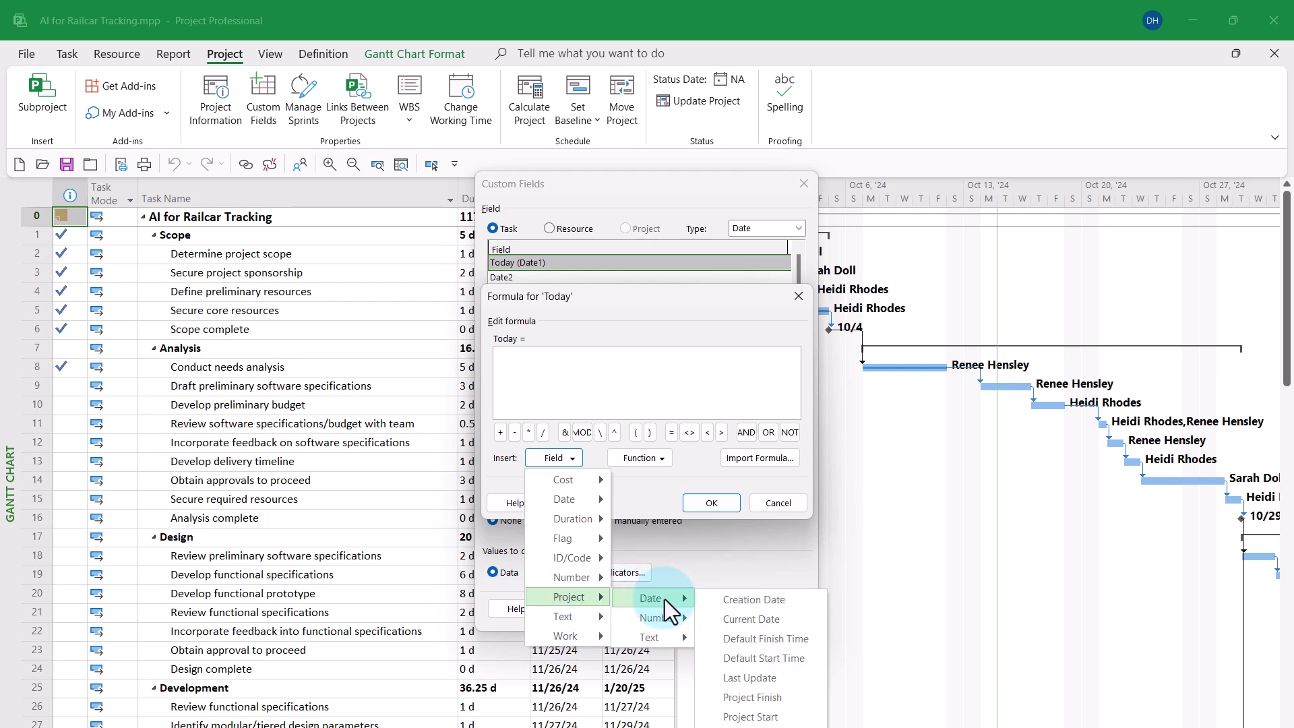
pyautogui.click(770, 618)
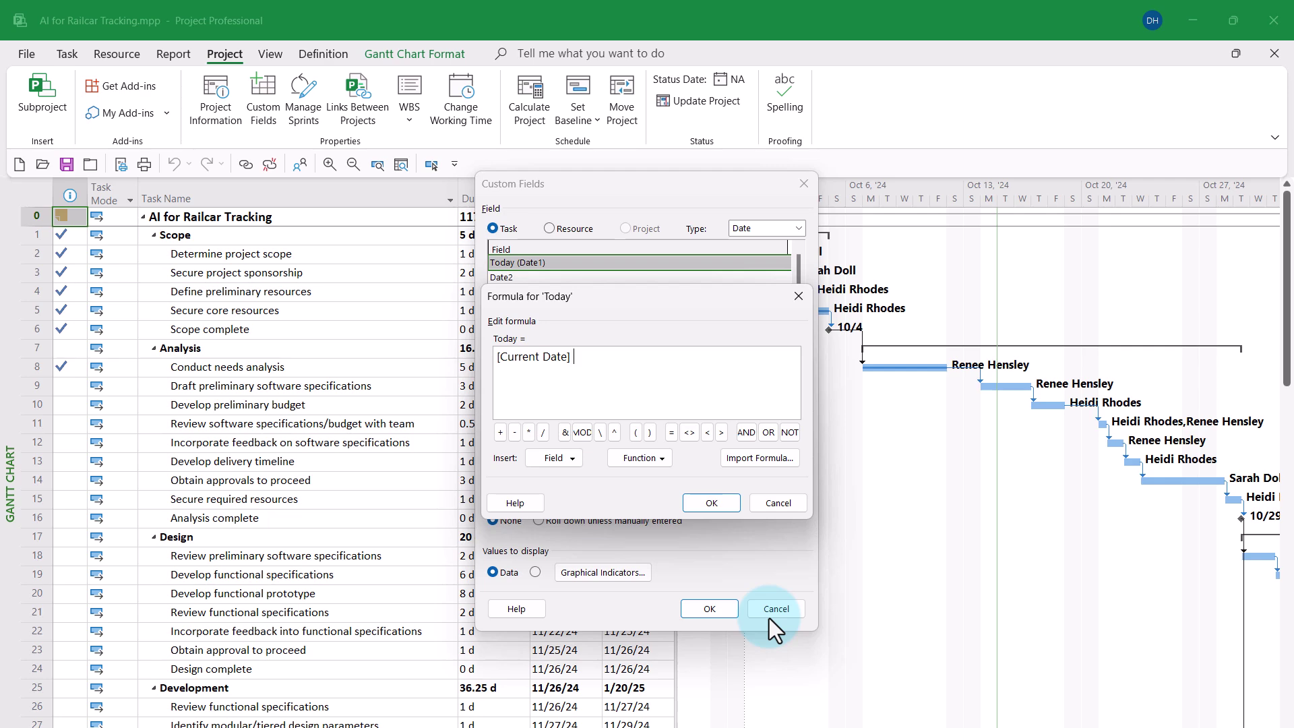
pyautogui.click(714, 503)
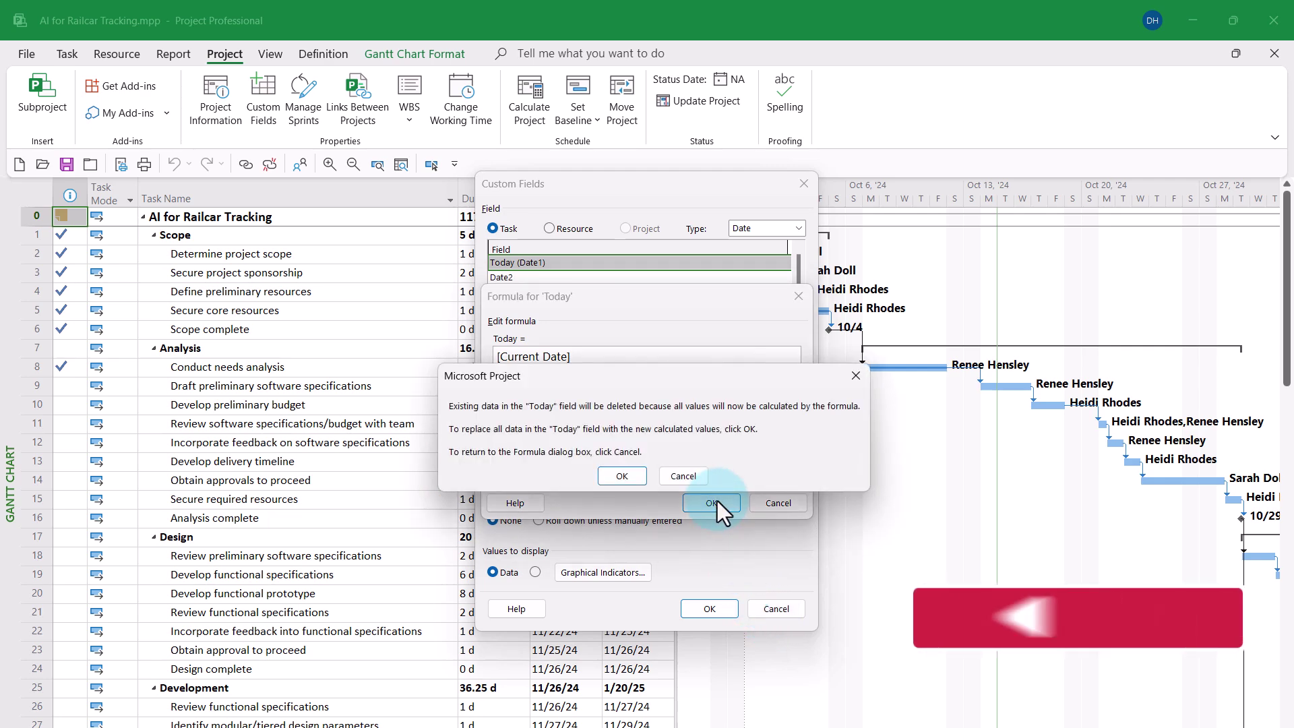
pyautogui.click(622, 477)
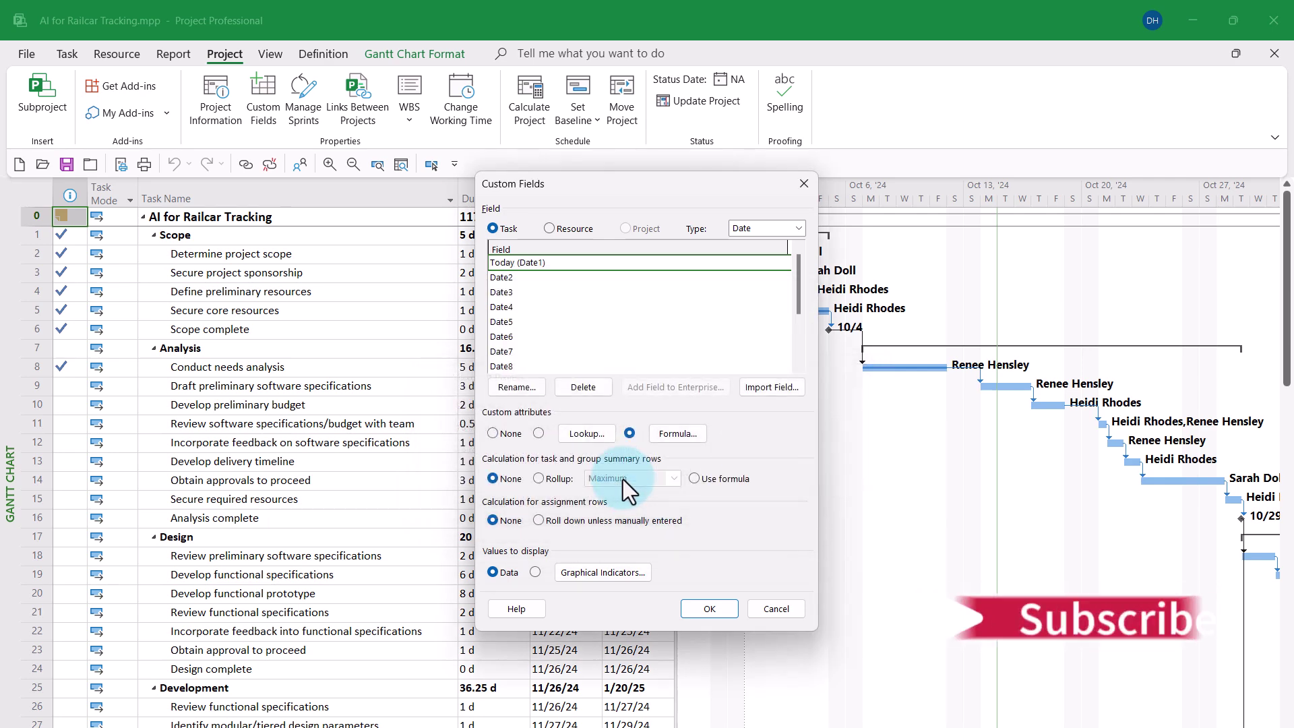
pyautogui.click(706, 479)
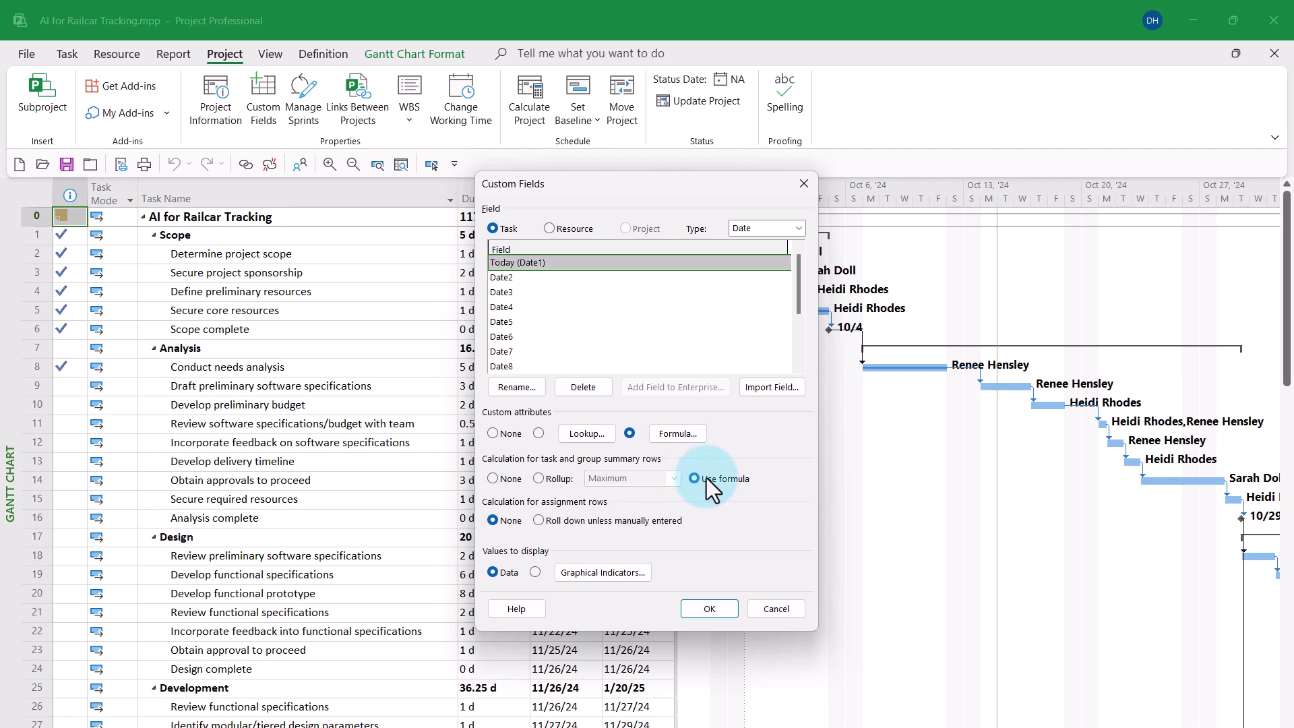
# - Select the Date2 custom field and rename it Two Weeks
pyautogui.click(502, 278)
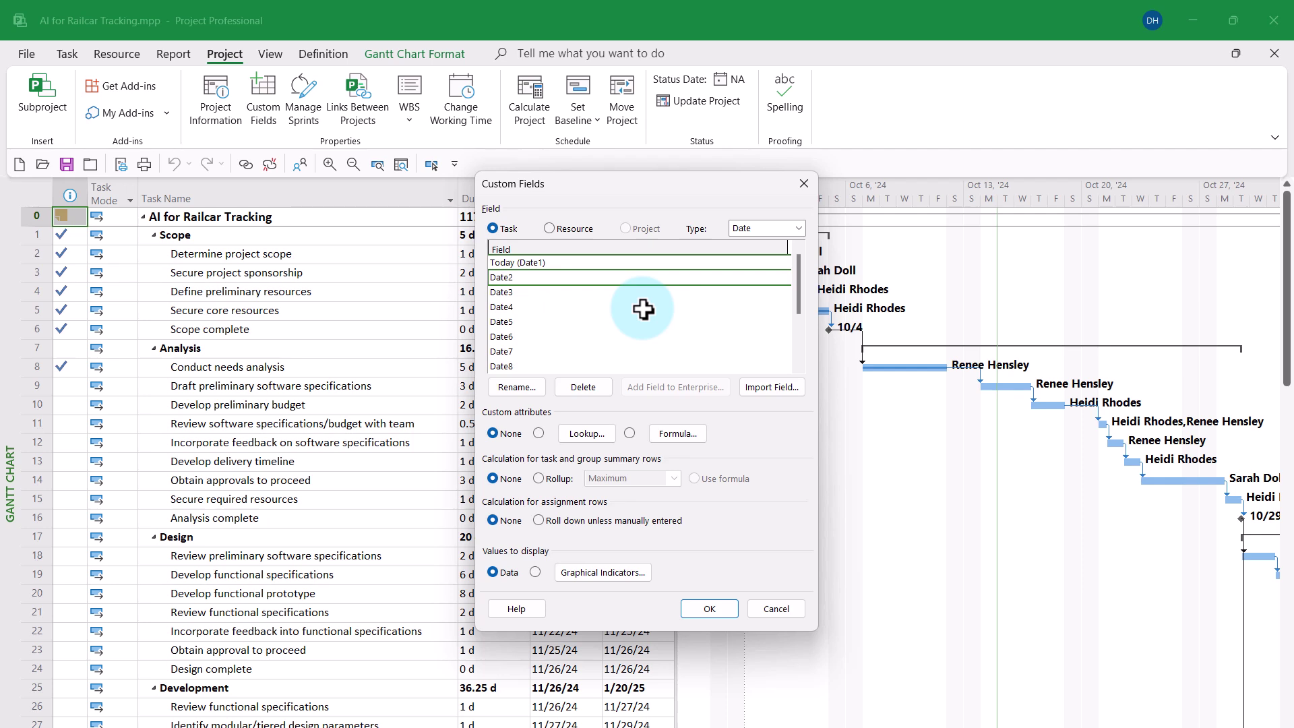
pyautogui.click(520, 387)
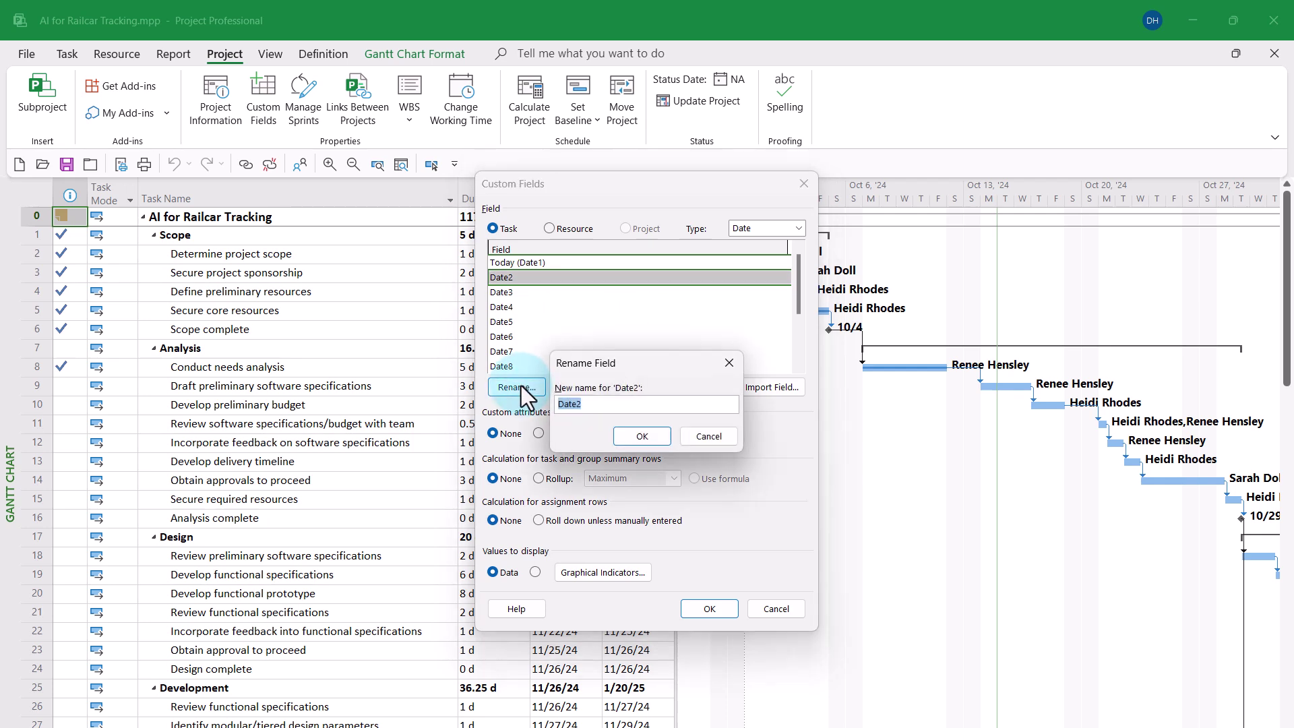
pyautogui.write('Two Weeks')
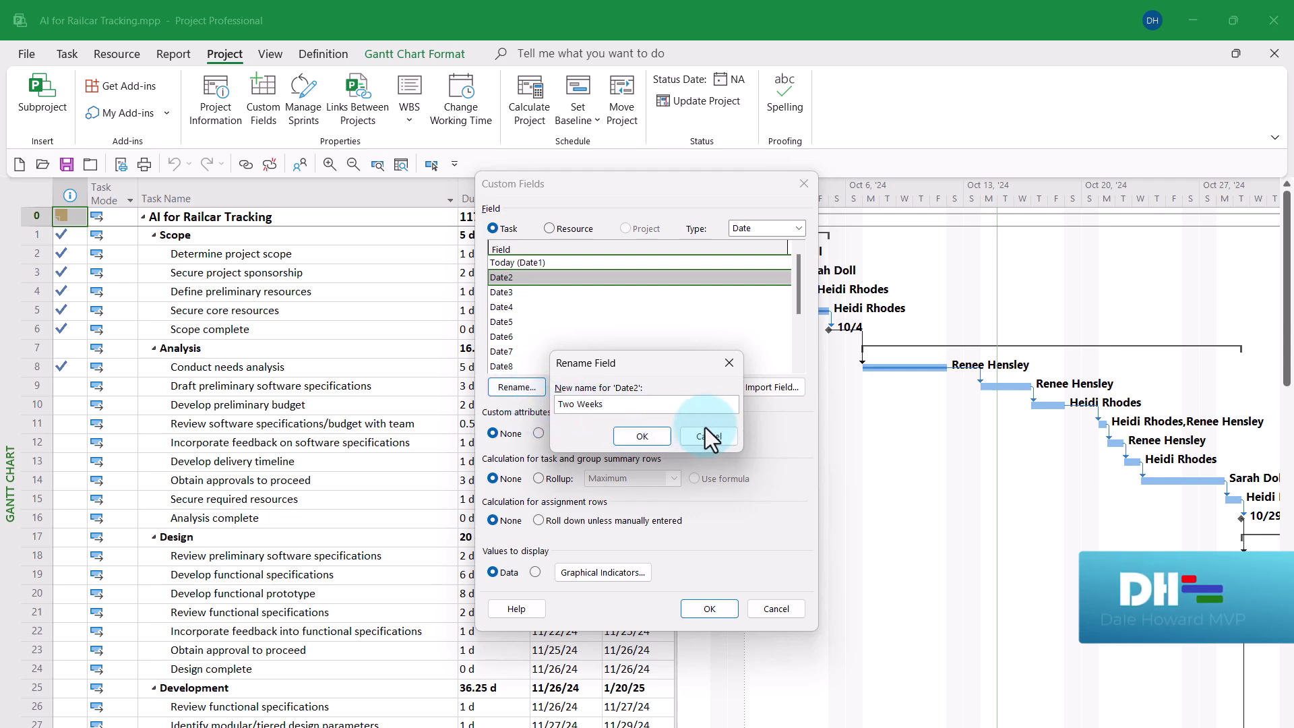
pyautogui.click(643, 440)
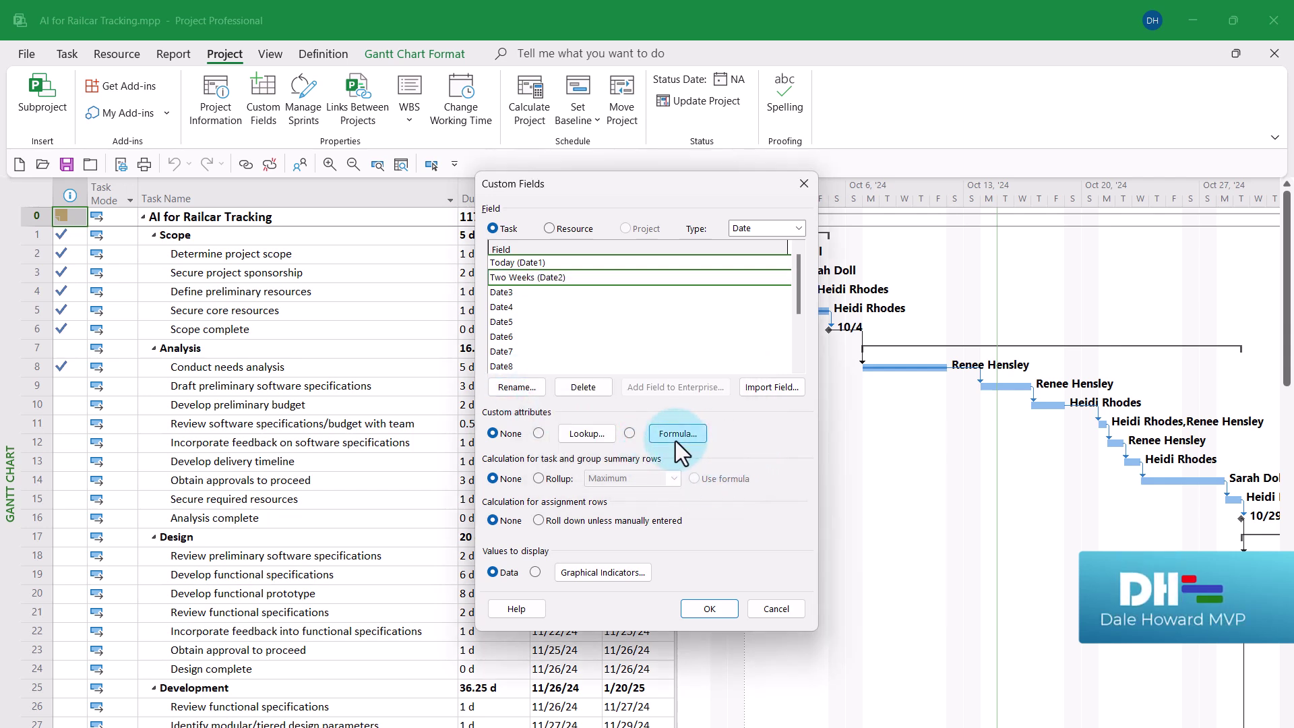
# - Set Two Weeks to ProjDateAdd([Current Date],"10d","Standard"), include summary rows, and close Custom Fields
pyautogui.click(677, 433)
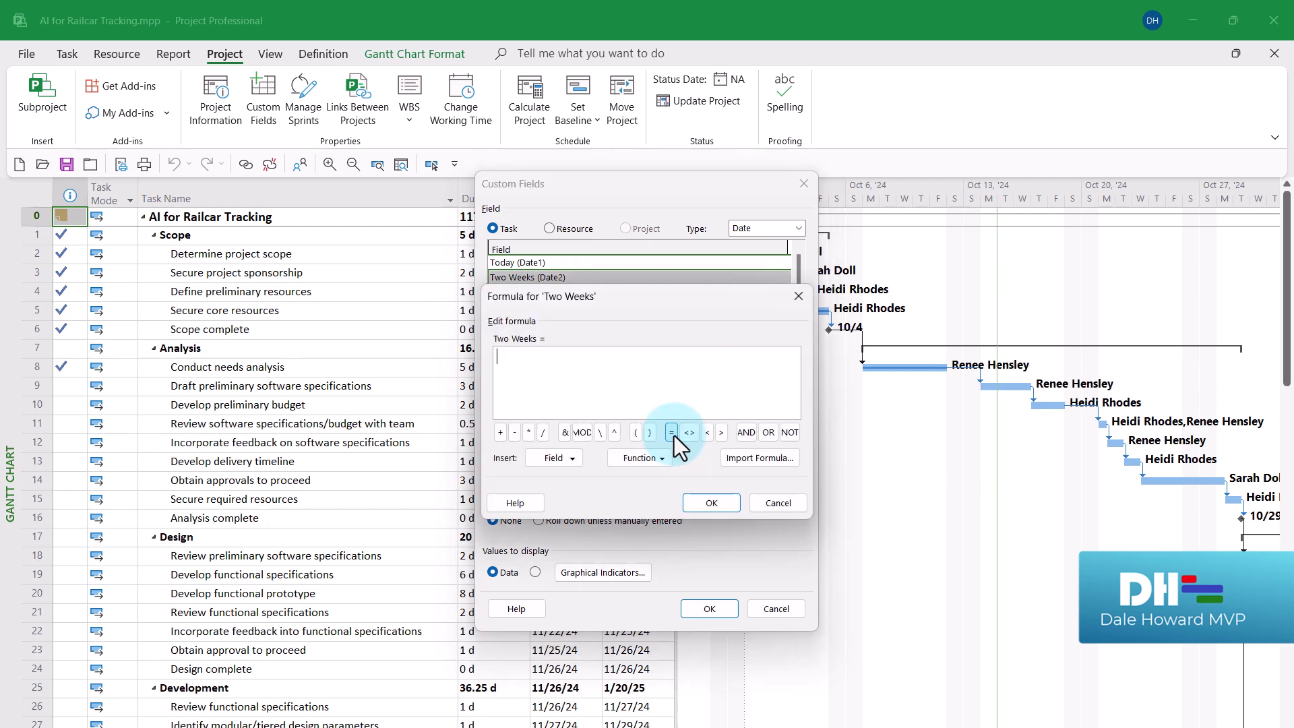
pyautogui.write('ProjDateAdd([Current Date],"10d","Standard")')
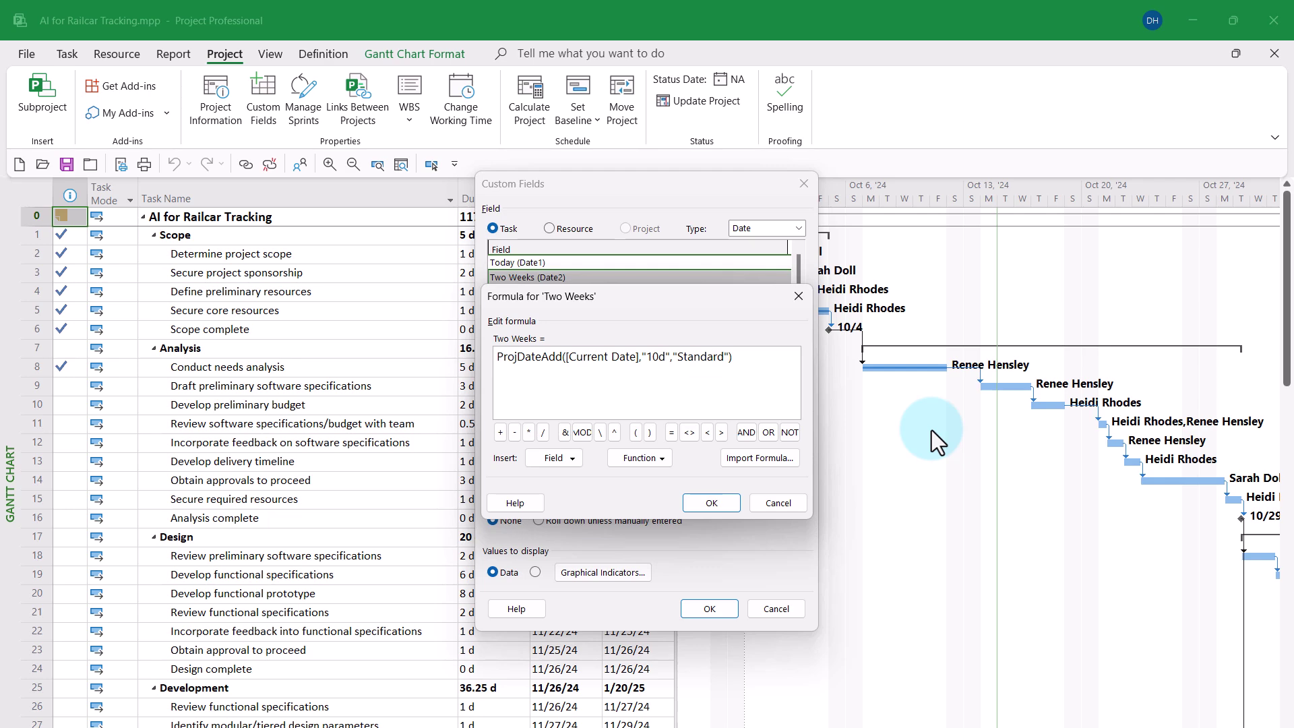
pyautogui.click(713, 503)
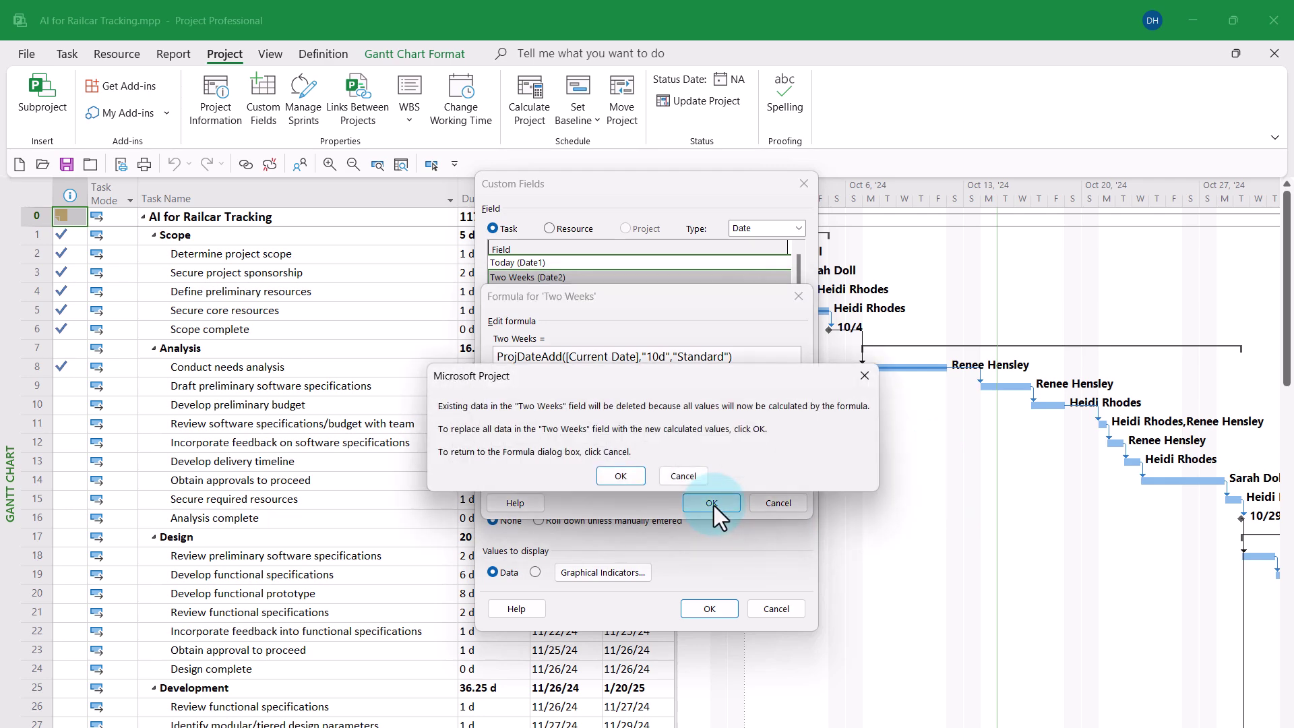
pyautogui.click(621, 476)
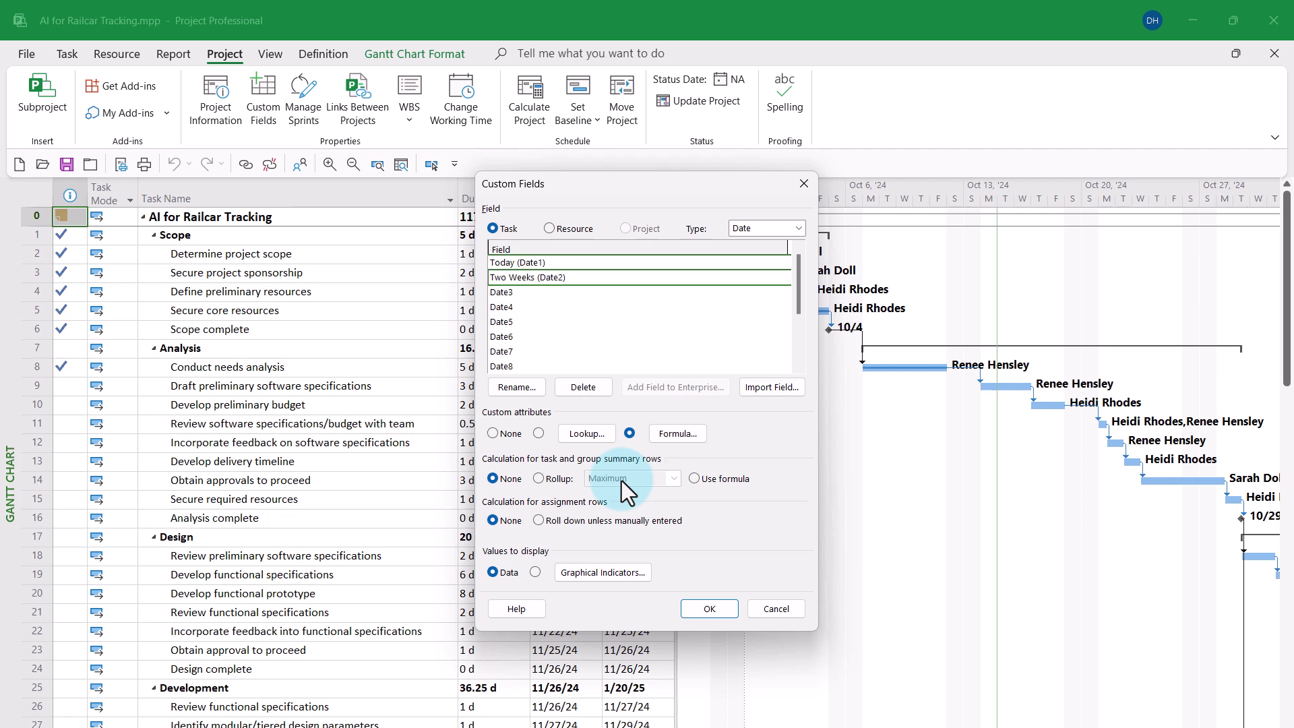
pyautogui.click(732, 484)
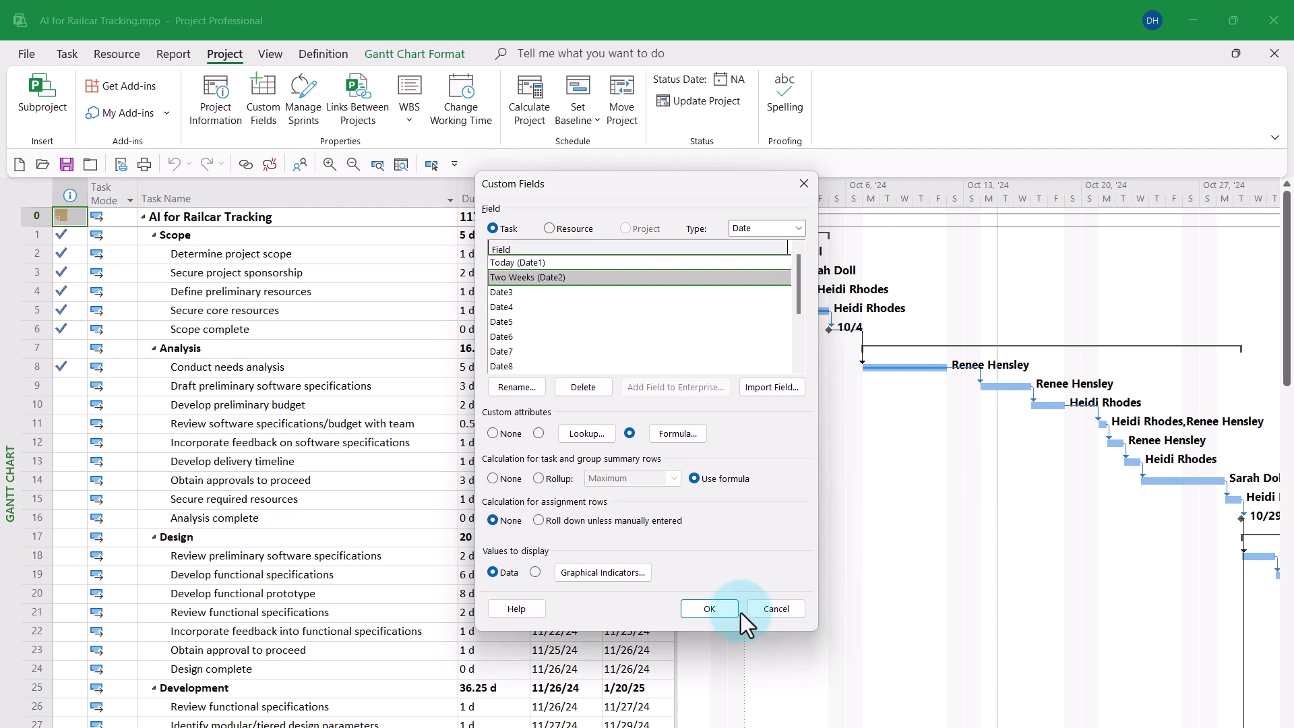
pyautogui.click(719, 609)
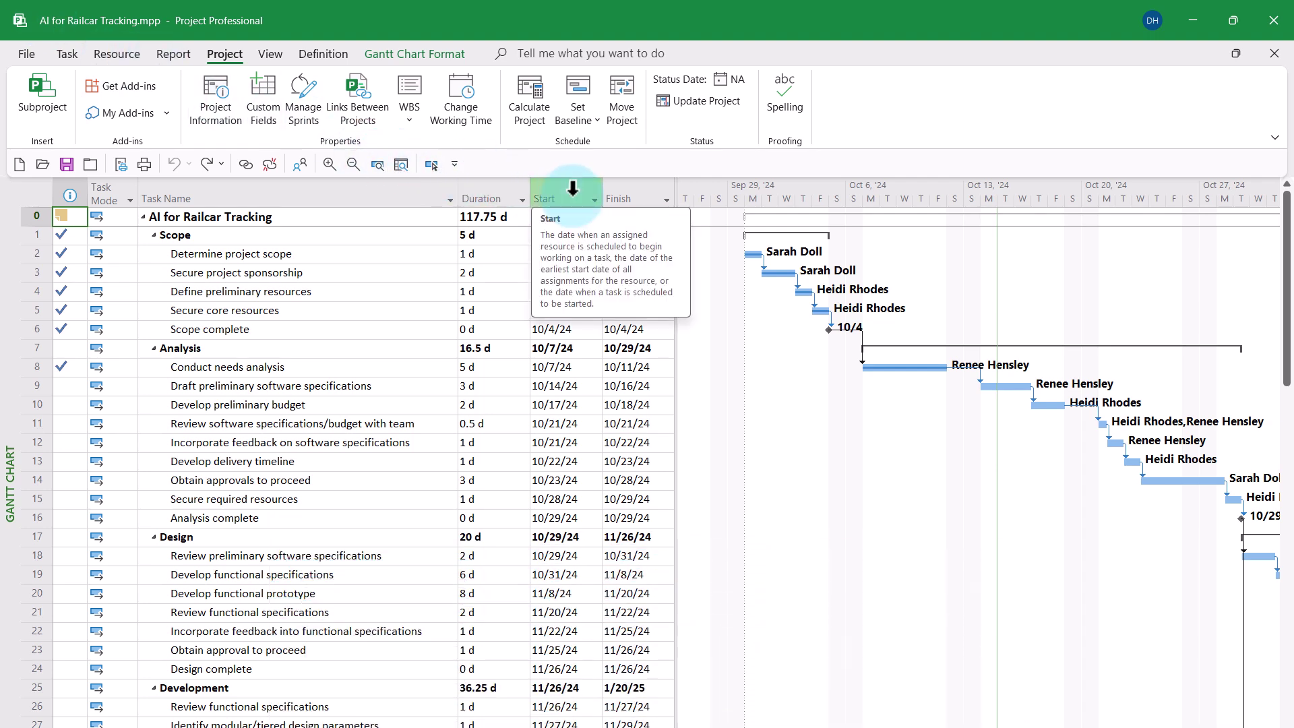
# - Insert a Today (Date1) column before Start, showing 10/15/24 on every row
pyautogui.rightClick(573, 189)
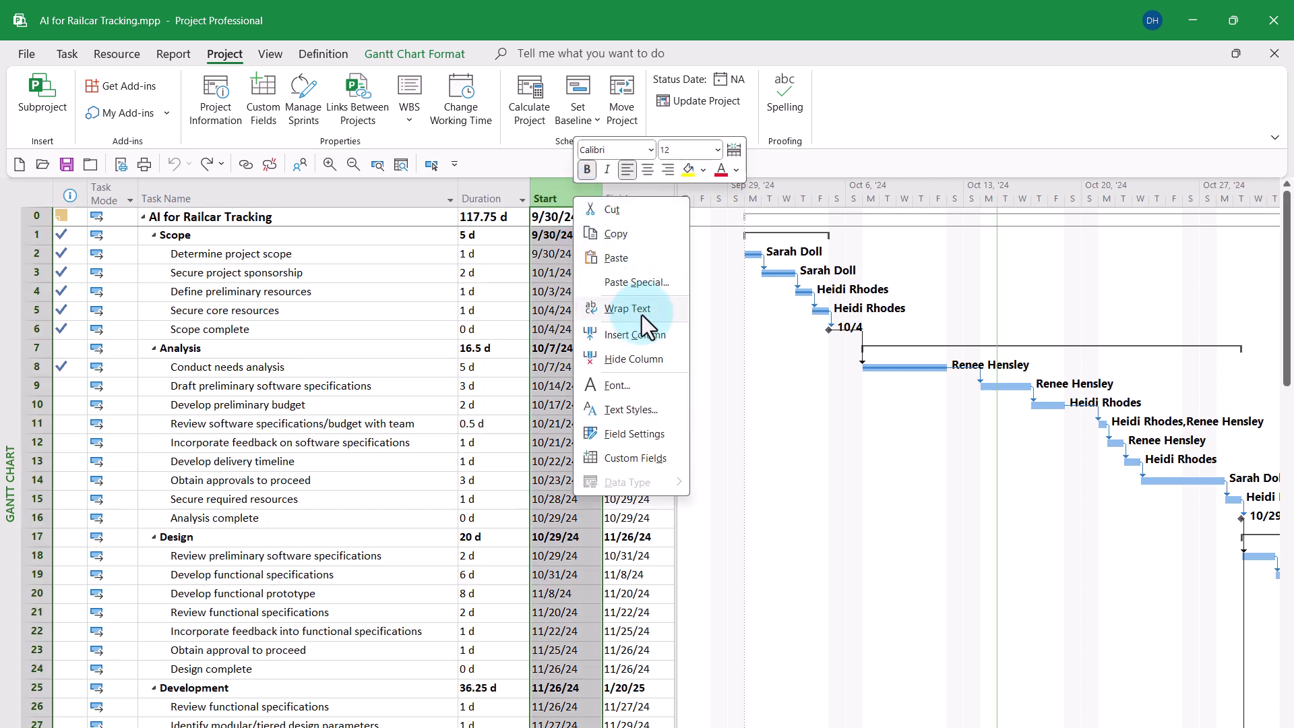
pyautogui.click(657, 337)
pyautogui.write('today ( Date1')
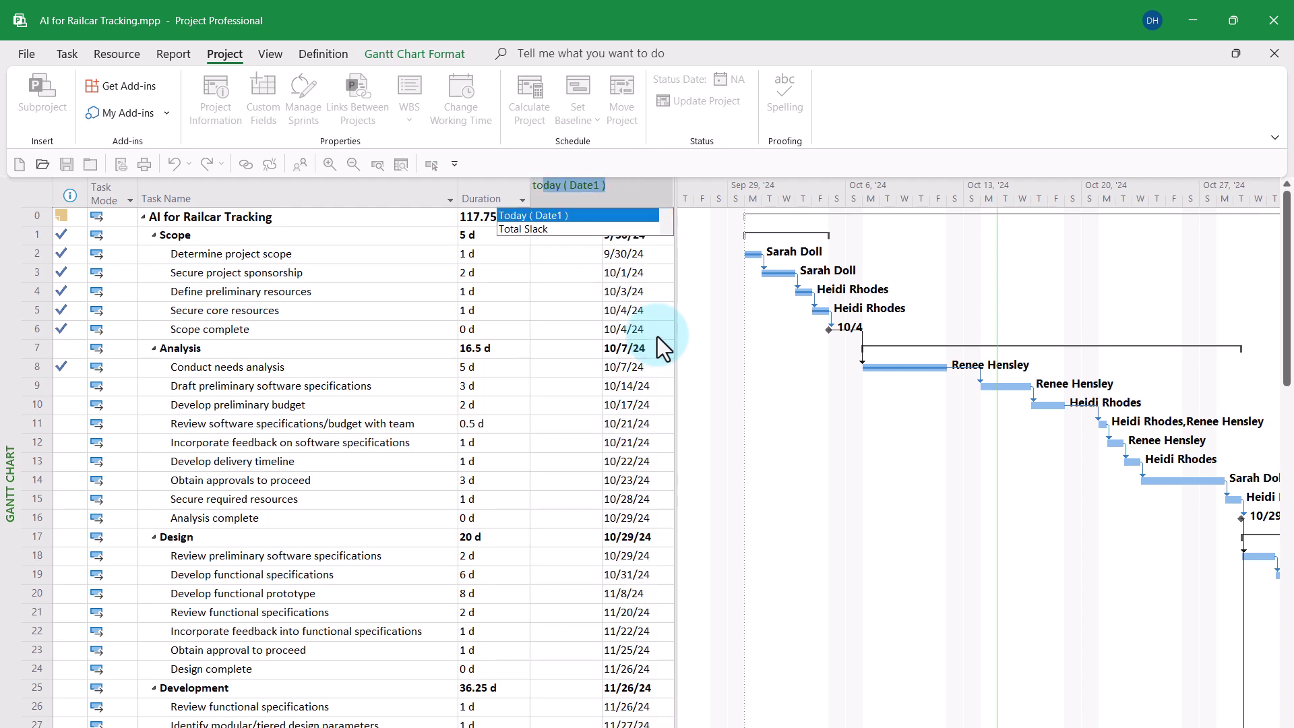
pyautogui.click(578, 216)
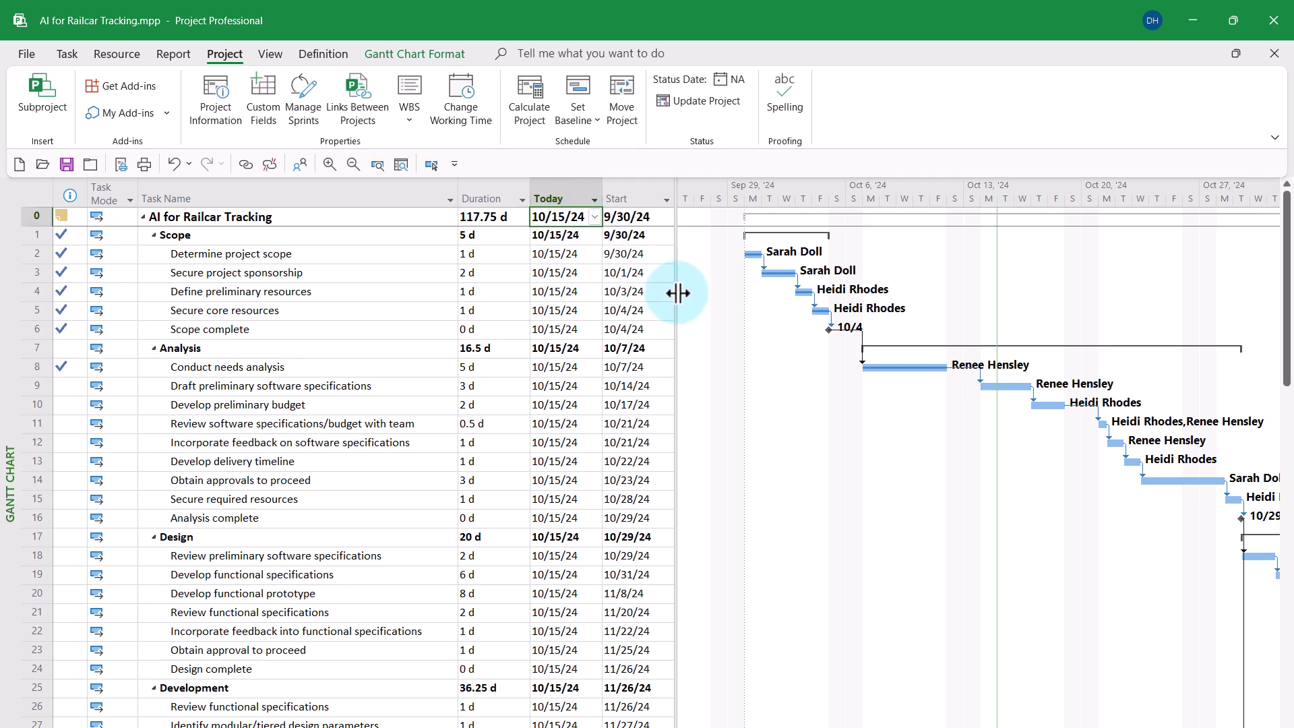
# - Insert a Two Weeks (Date2) column after Today, showing 10/28/24 on every row
pyautogui.rightClick(633, 186)
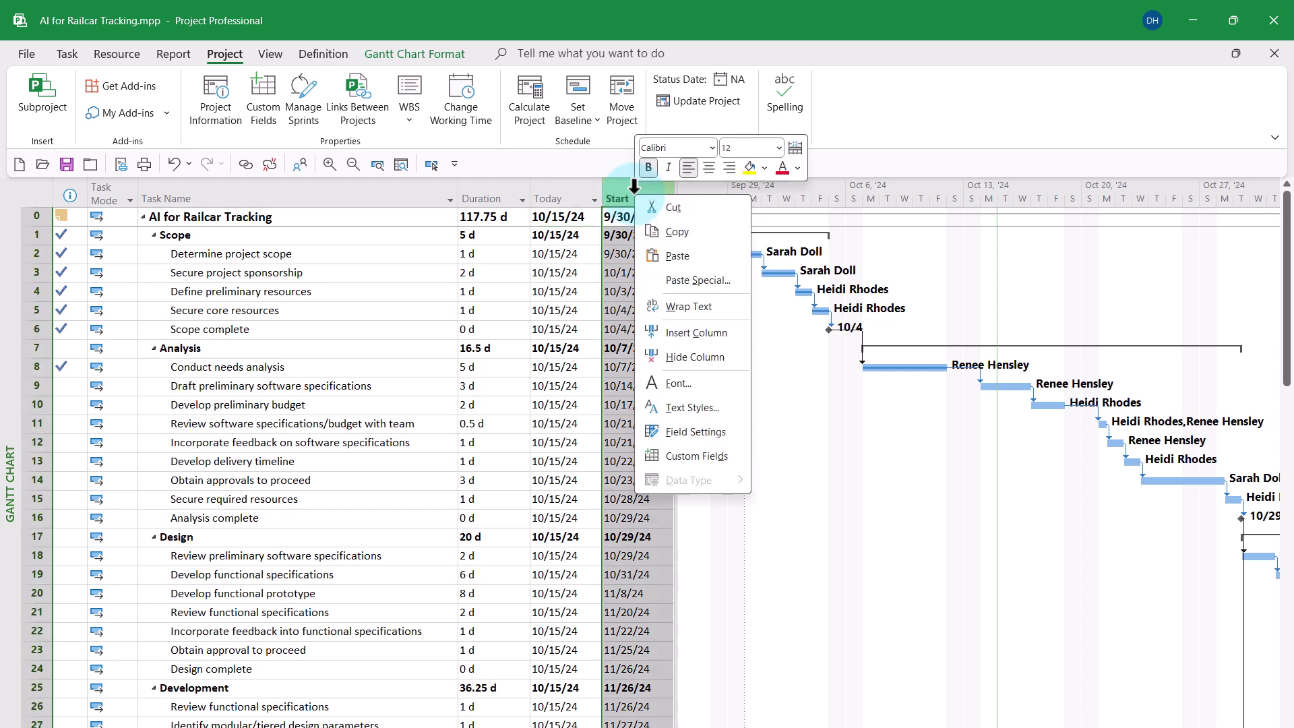
pyautogui.click(694, 333)
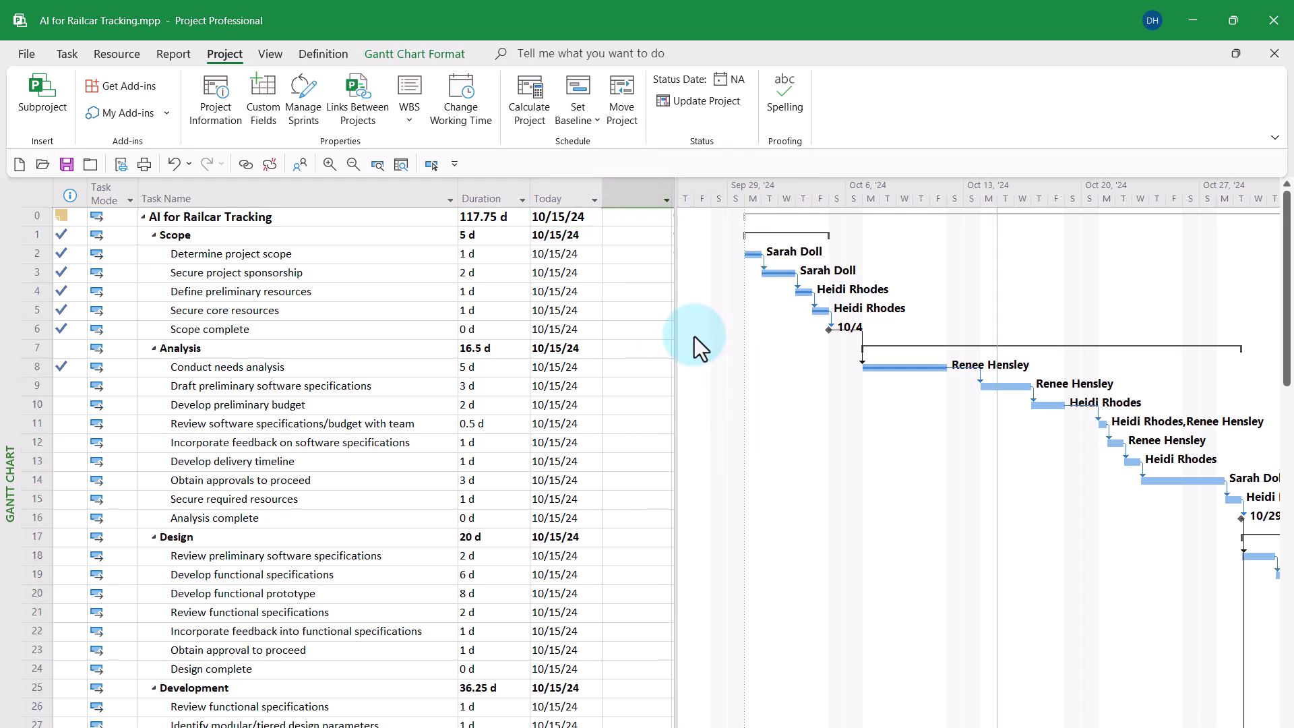
pyautogui.write('Two Weeks ( Date2')
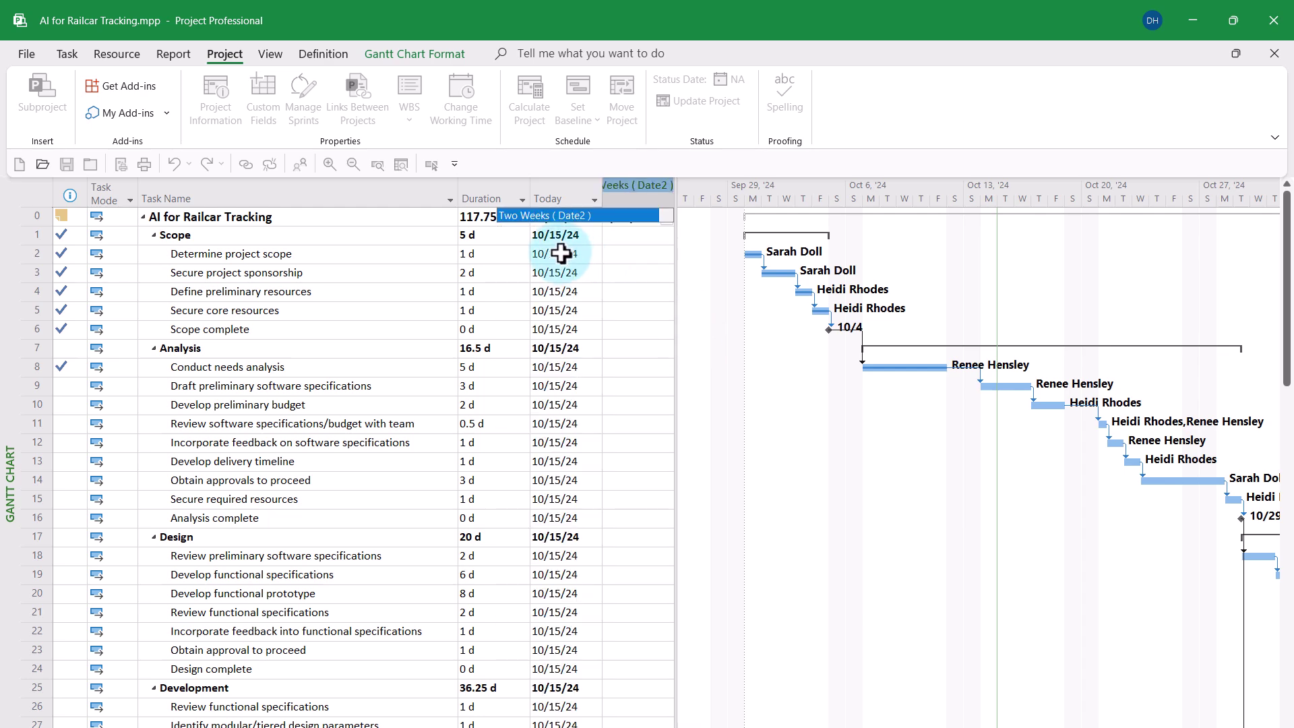
pyautogui.click(552, 213)
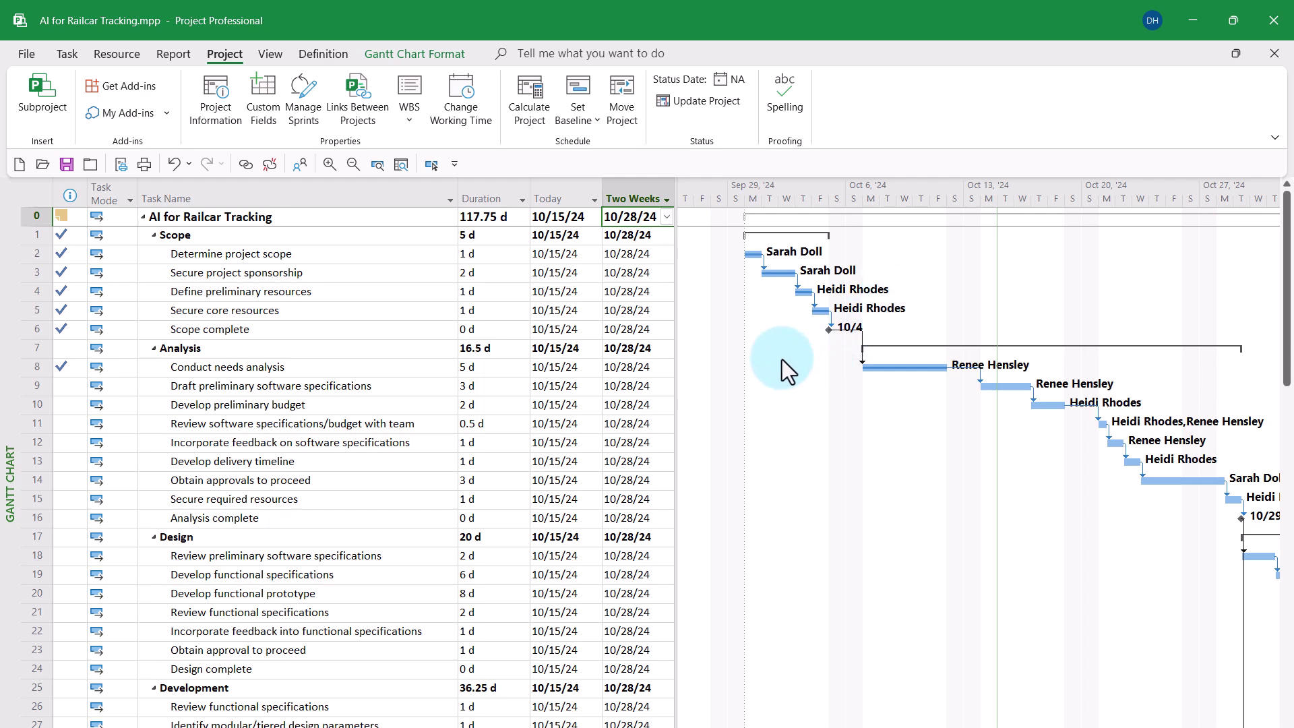
# - Hide the Today and Two Weeks columns, then clear the column selection
pyautogui.moveTo(565, 192); pyautogui.dragTo(621, 192)
pyautogui.rightClick(622, 192)
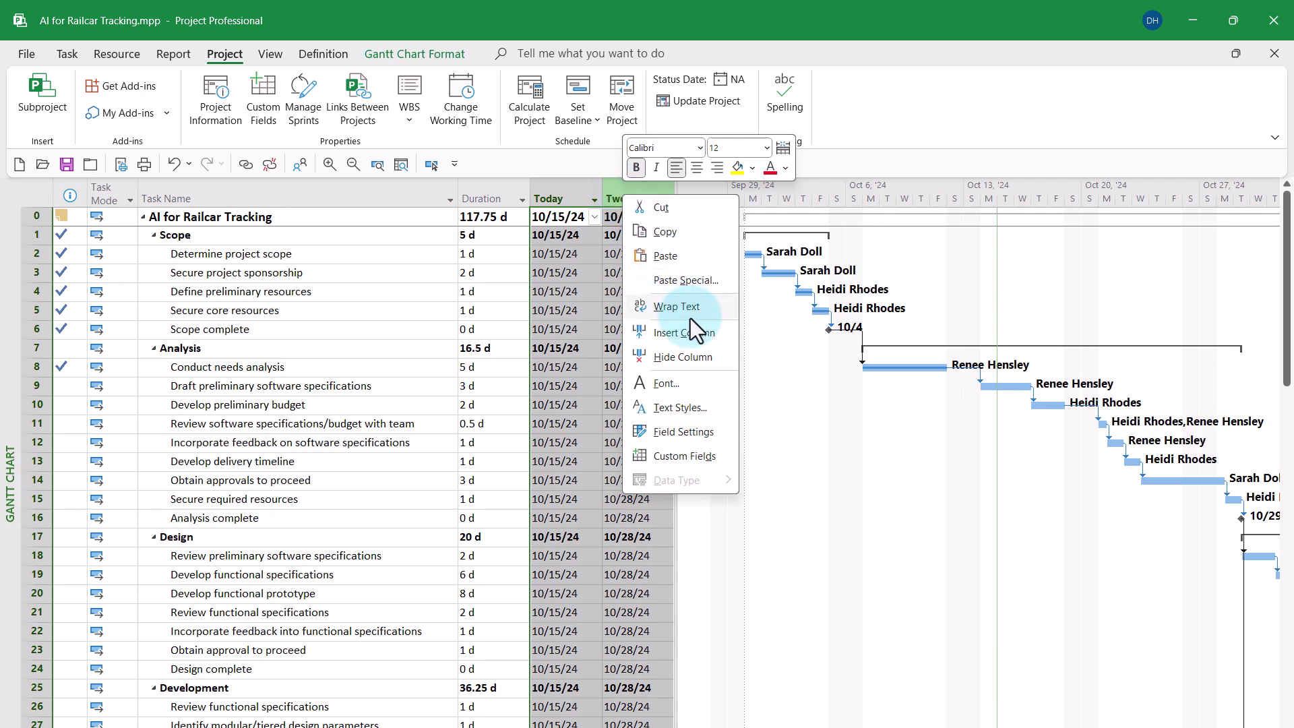
pyautogui.click(693, 357)
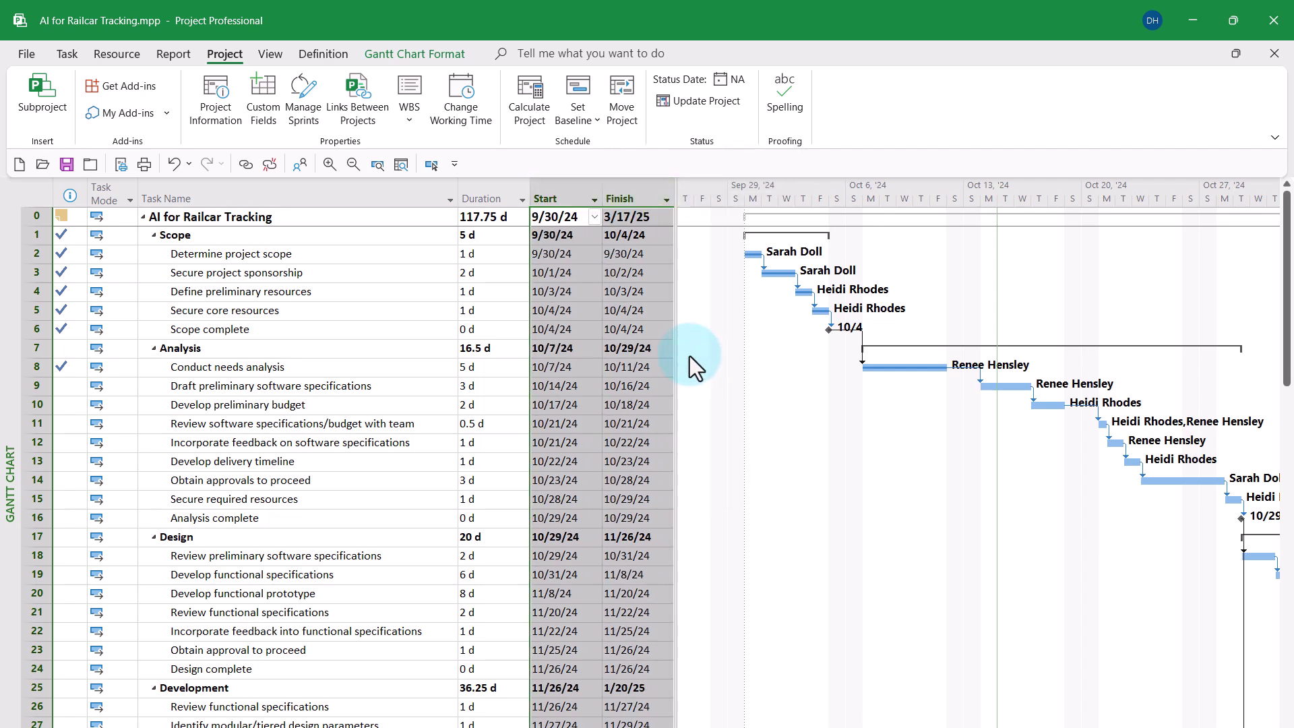
pyautogui.click(75, 216)
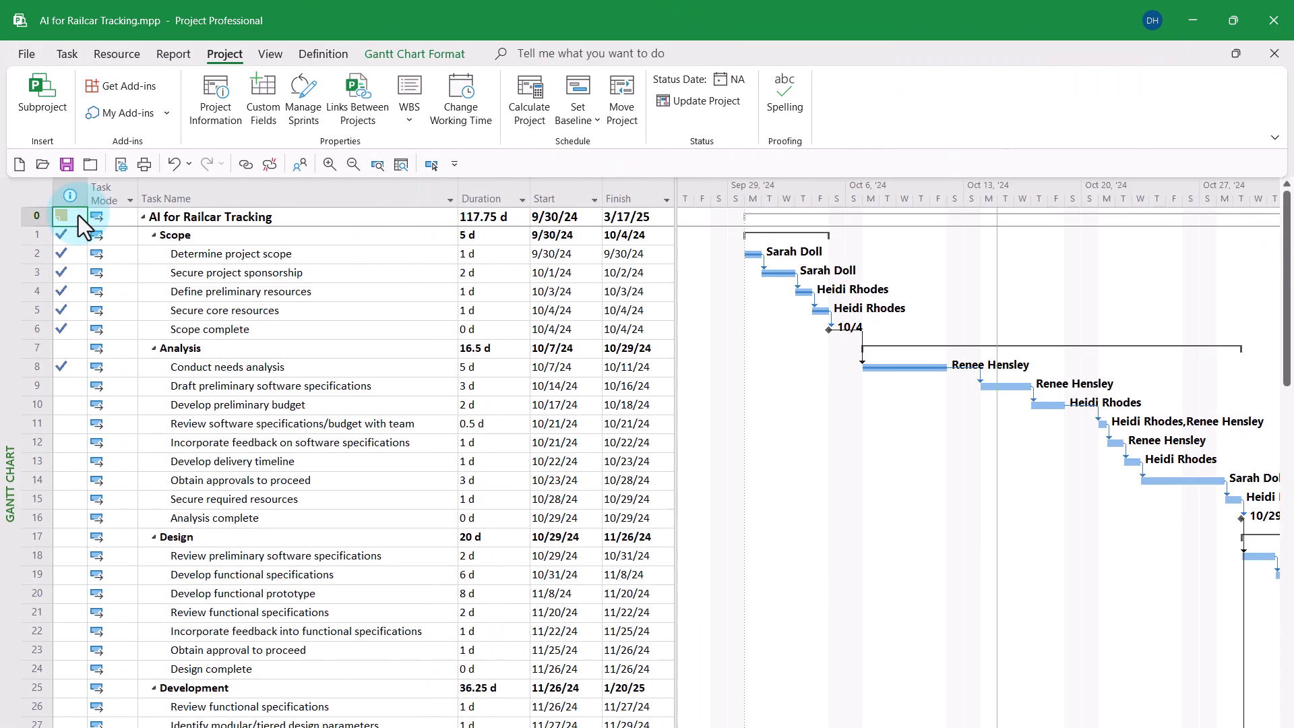
pyautogui.moveTo(78, 216)
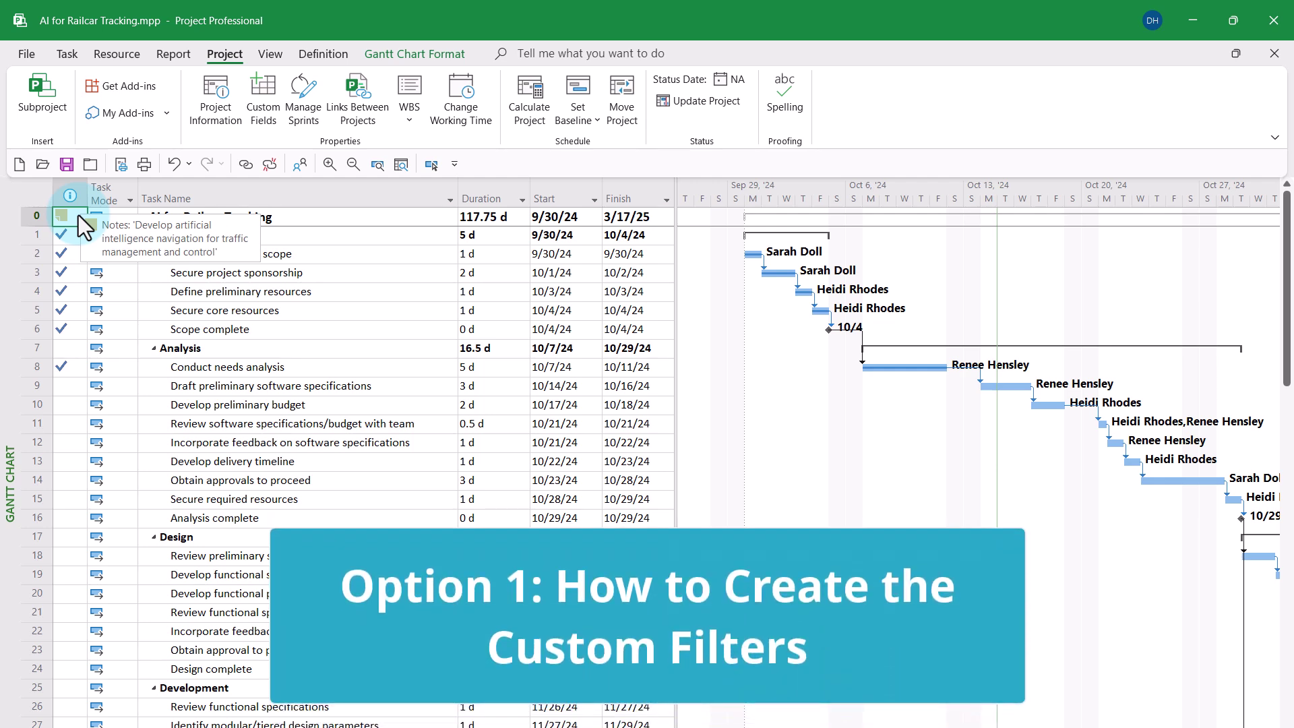
# - Show the built-in task filter list from the View tab's Filter dropdown
pyautogui.click(268, 54)
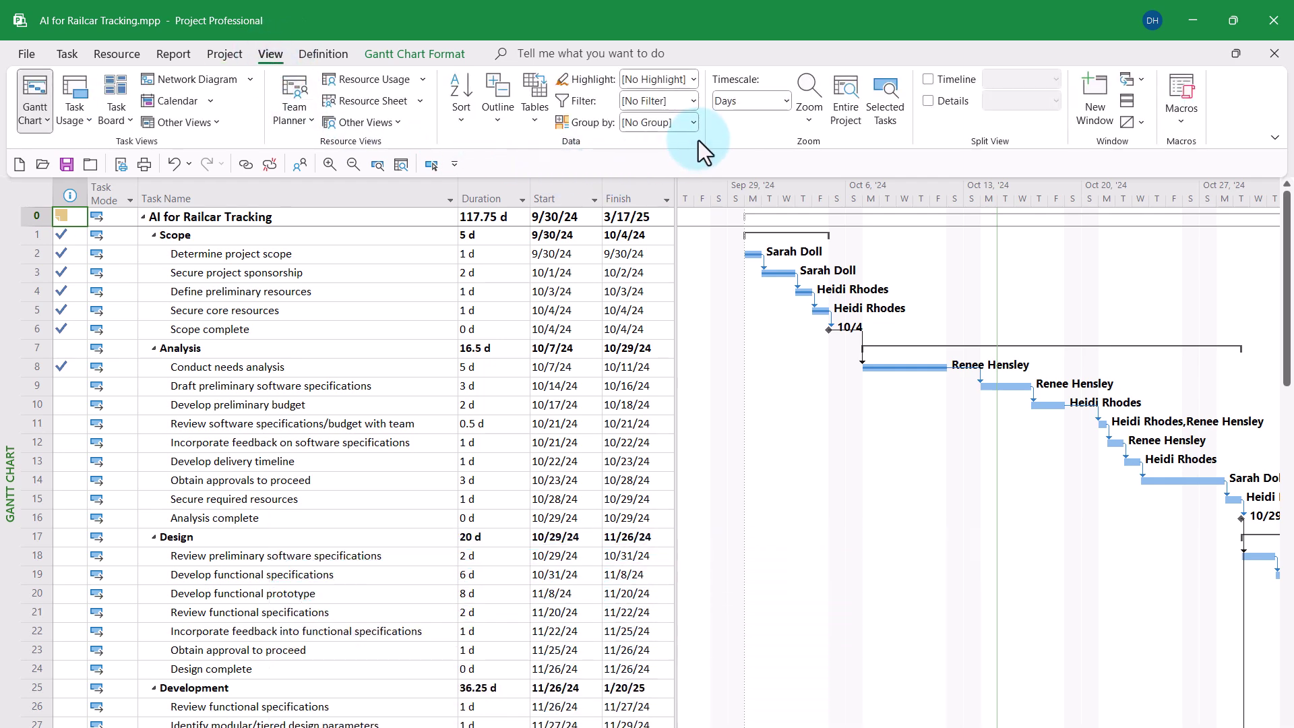
pyautogui.click(690, 100)
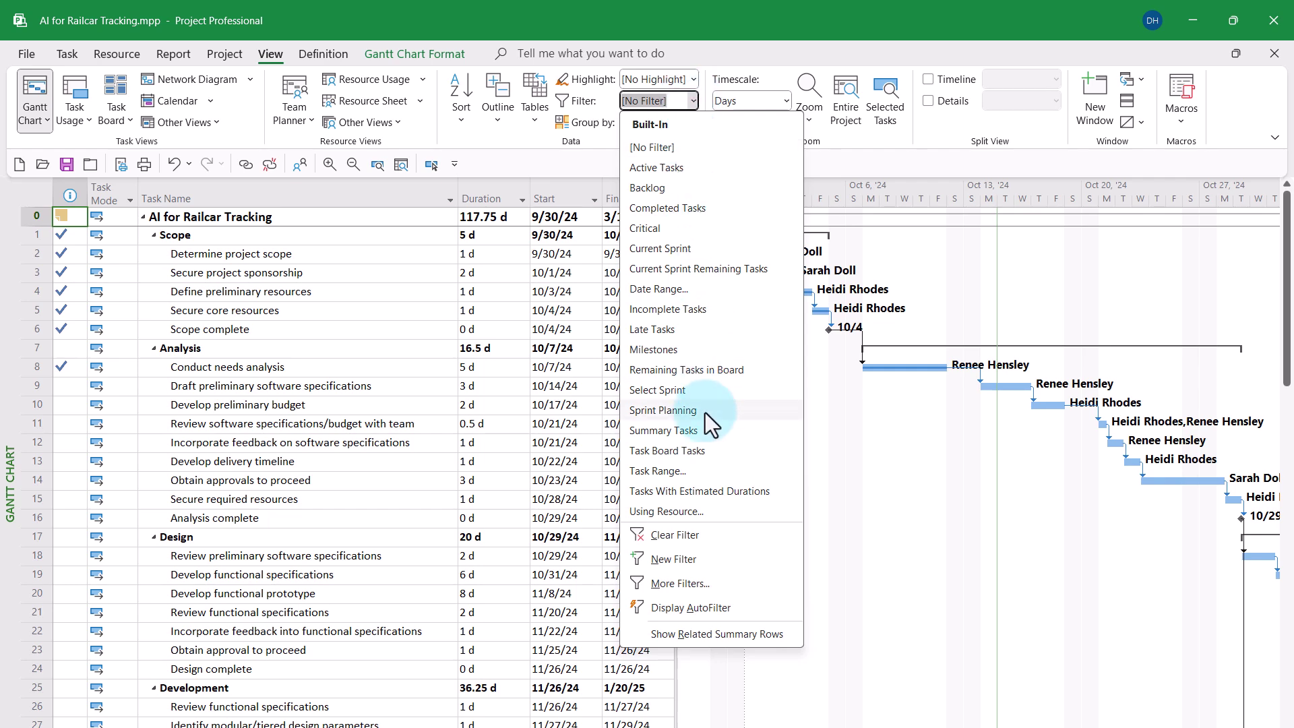
# - Create a new filter named _Two Week Look Ahead with Scheduled Start as the first field
pyautogui.click(702, 561)
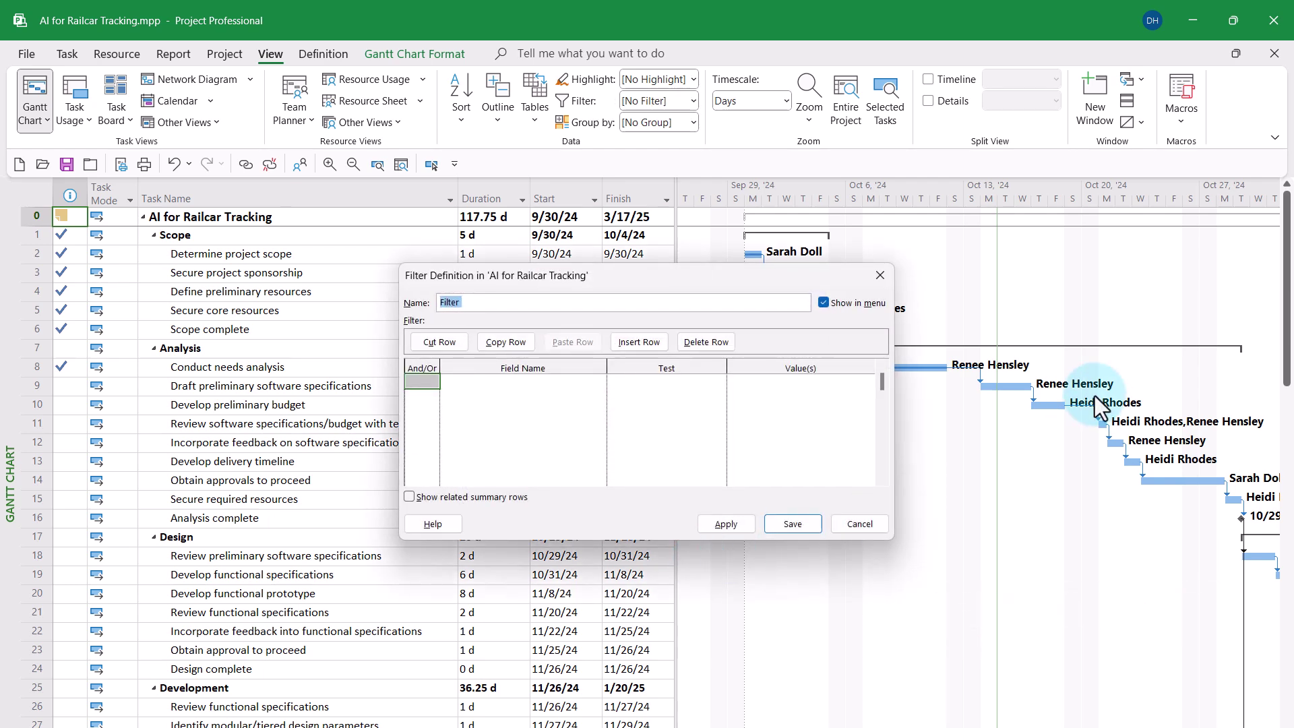
pyautogui.write('_Two Week Look Ahead')
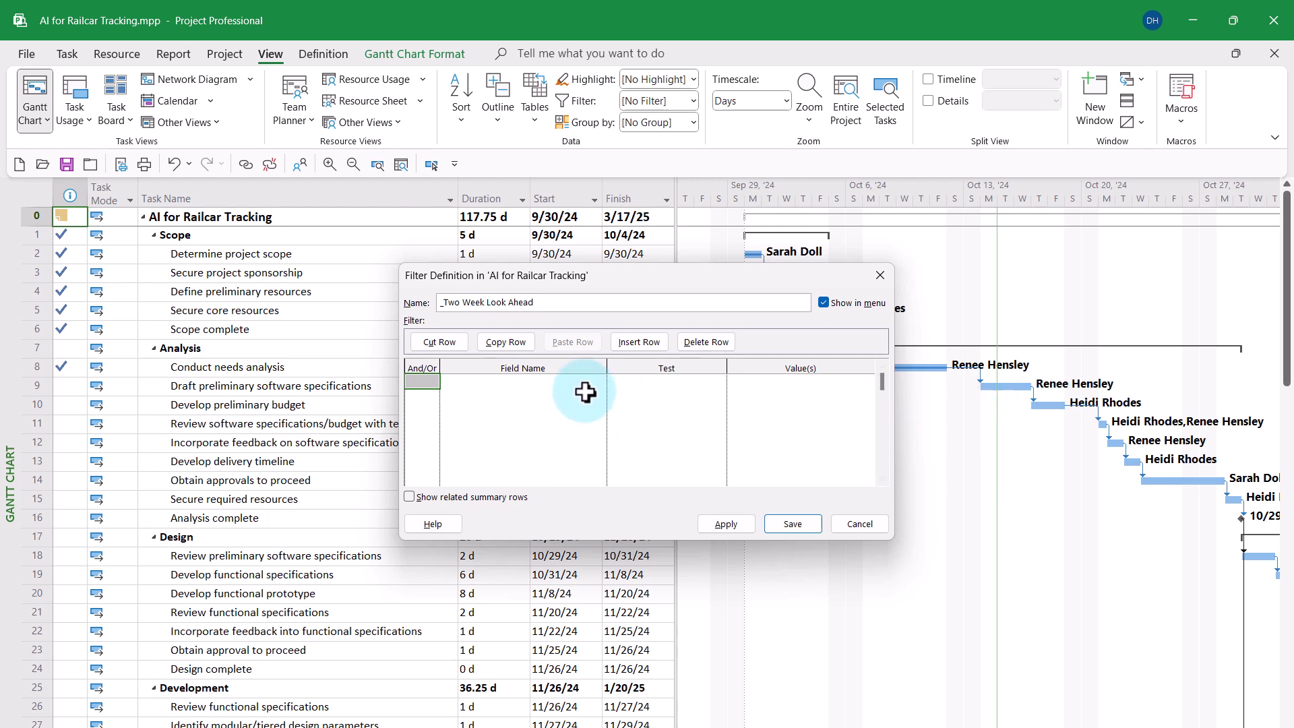
pyautogui.click(562, 387)
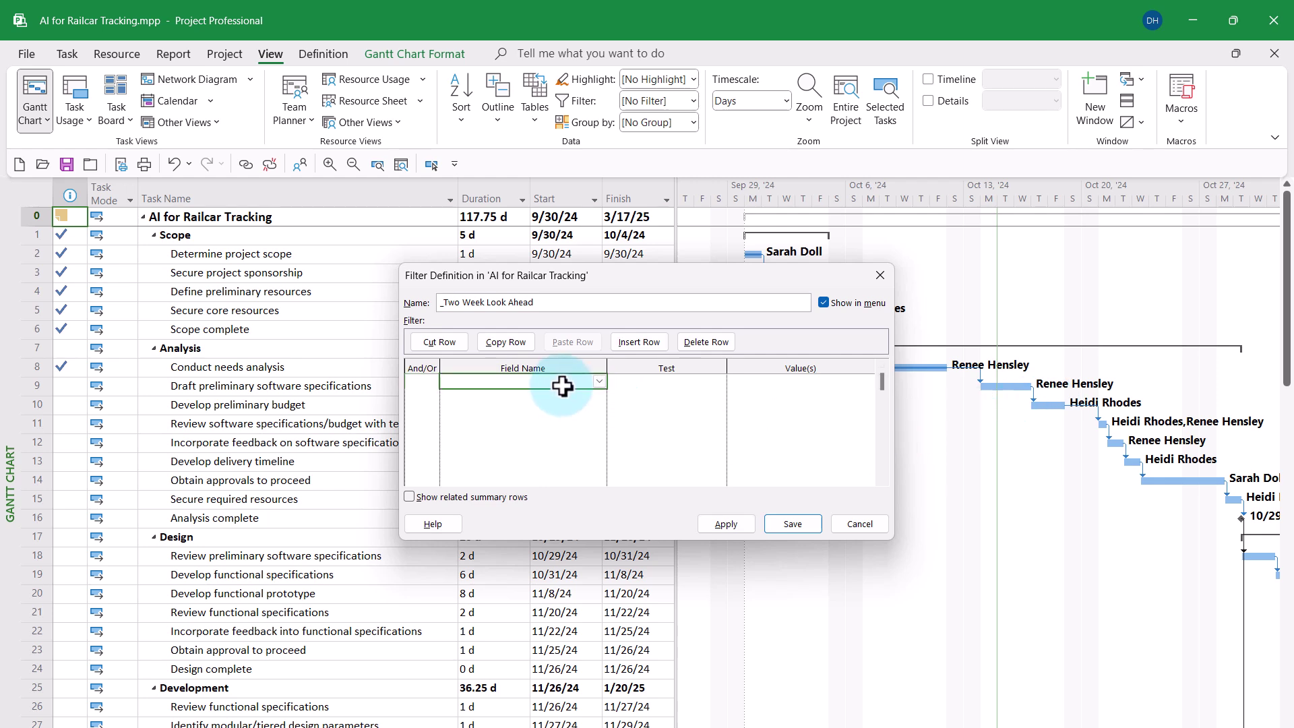
pyautogui.click(599, 382)
pyautogui.write('se)')
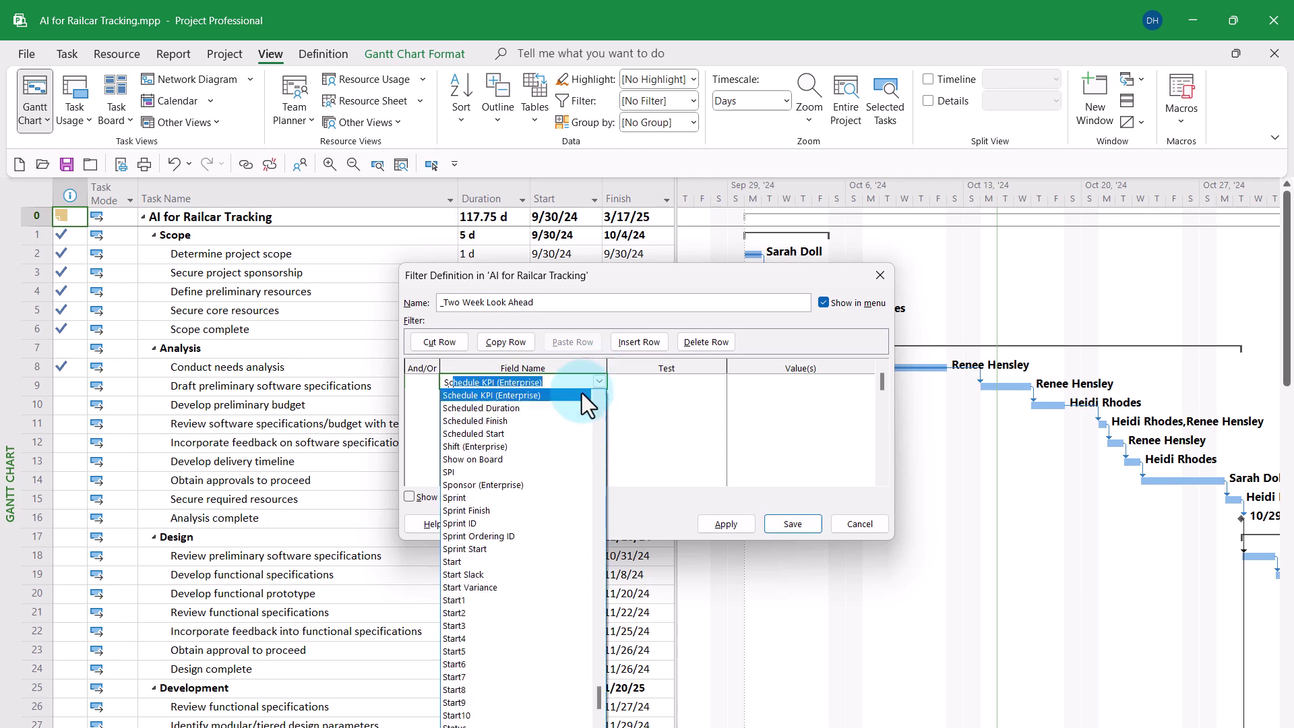
pyautogui.click(505, 435)
# - Make the first criterion Scheduled Start is greater than [Today ( Date1 )]
pyautogui.click(658, 386)
pyautogui.click(726, 387)
pyautogui.click(650, 421)
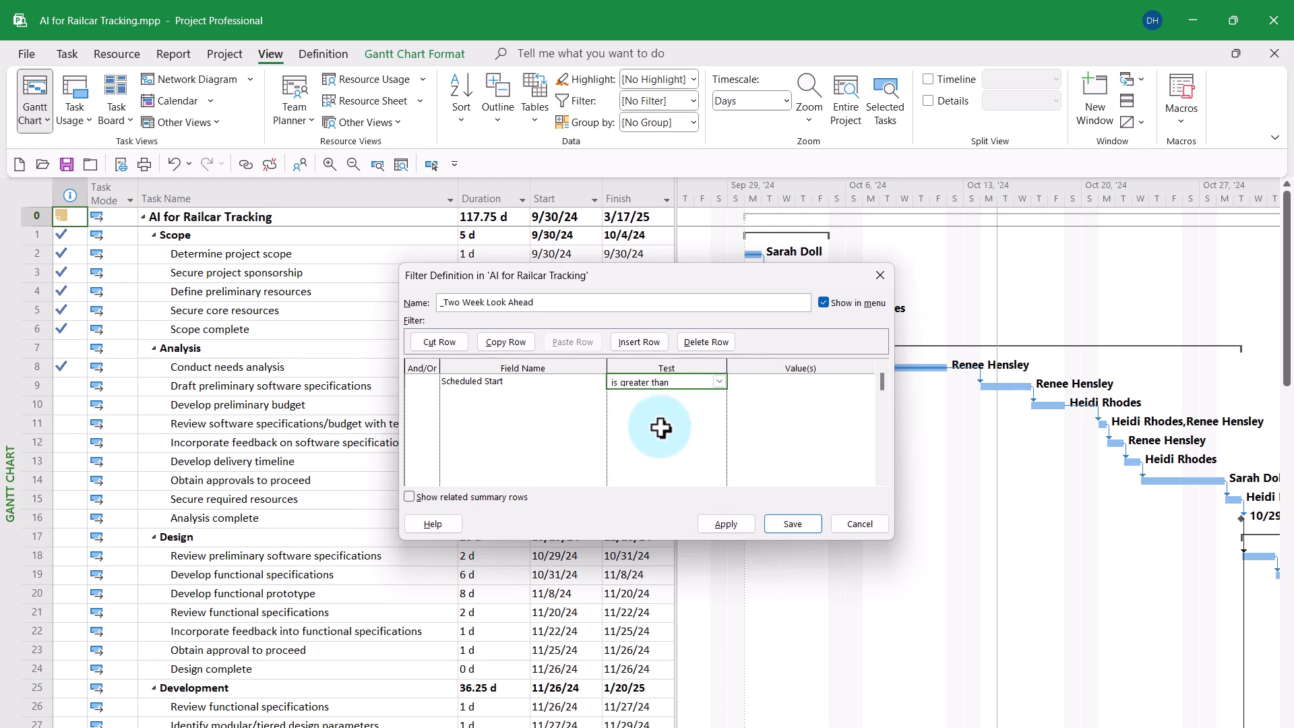
pyautogui.click(798, 382)
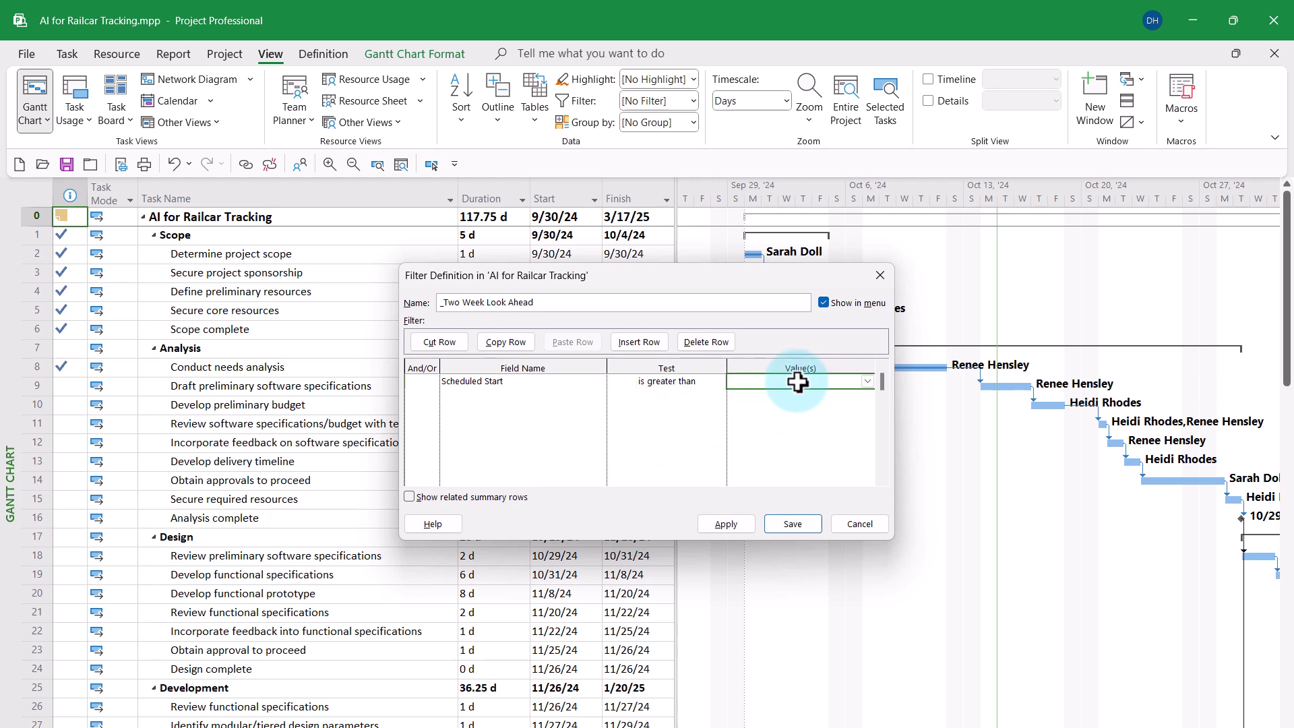
pyautogui.click(870, 383)
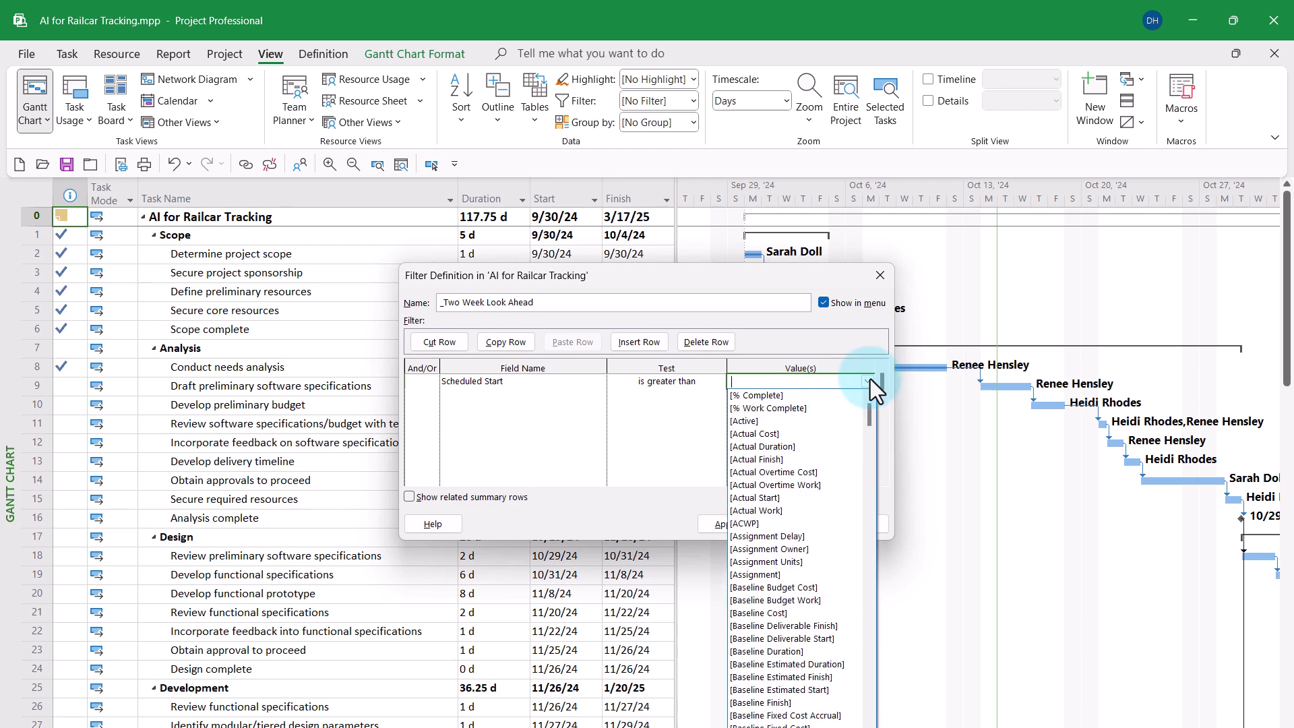
pyautogui.write('toda')
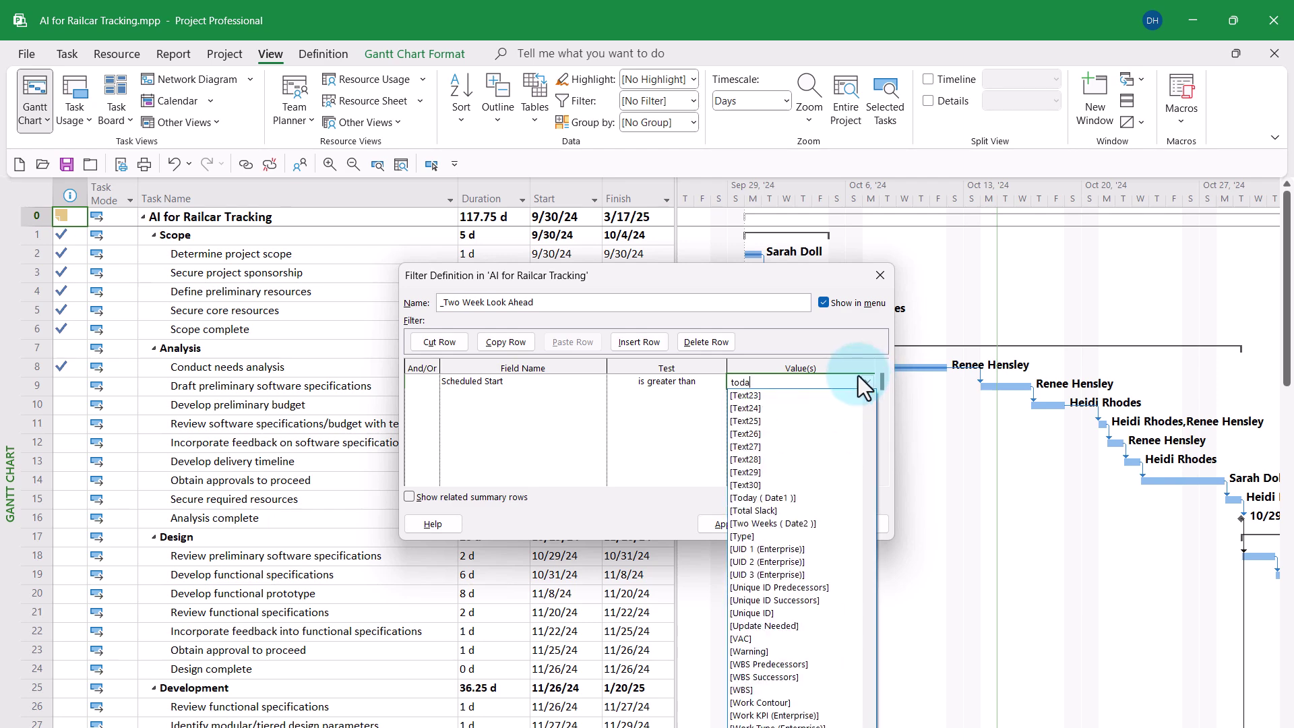
pyautogui.click(775, 500)
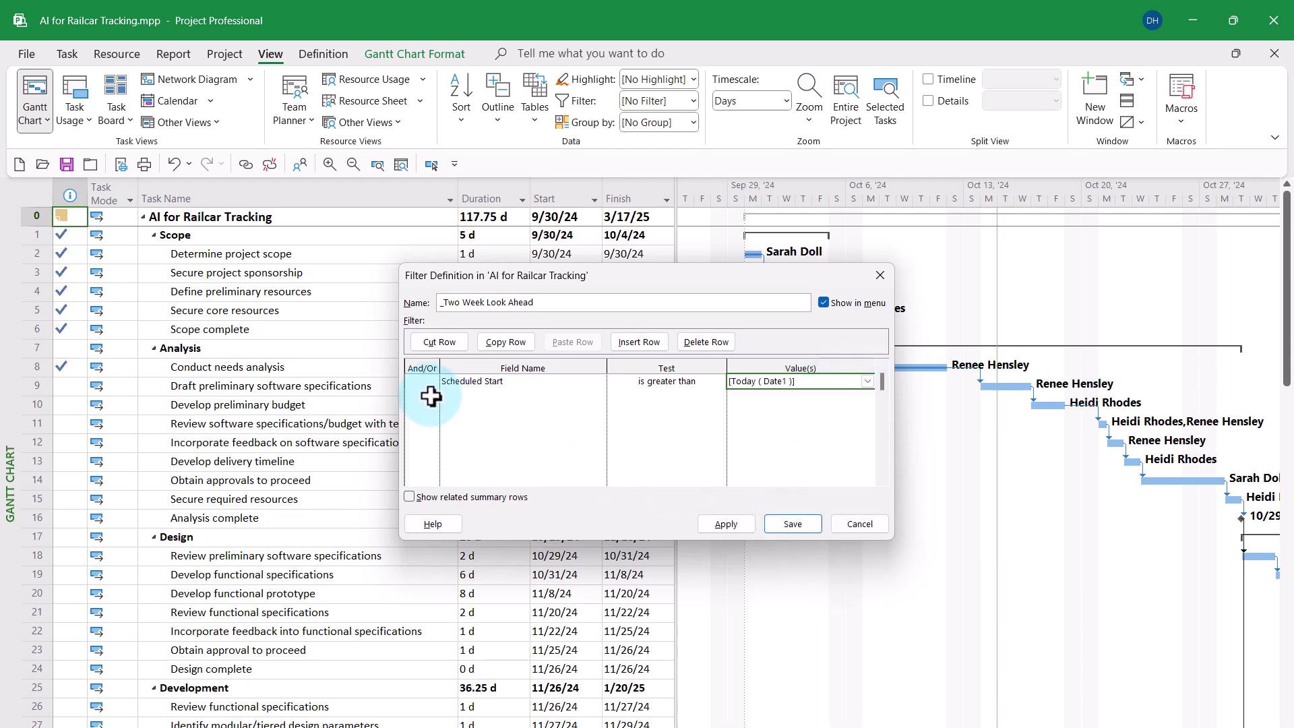
# - Add a second criterion row joined with And on Scheduled Start
pyautogui.click(428, 395)
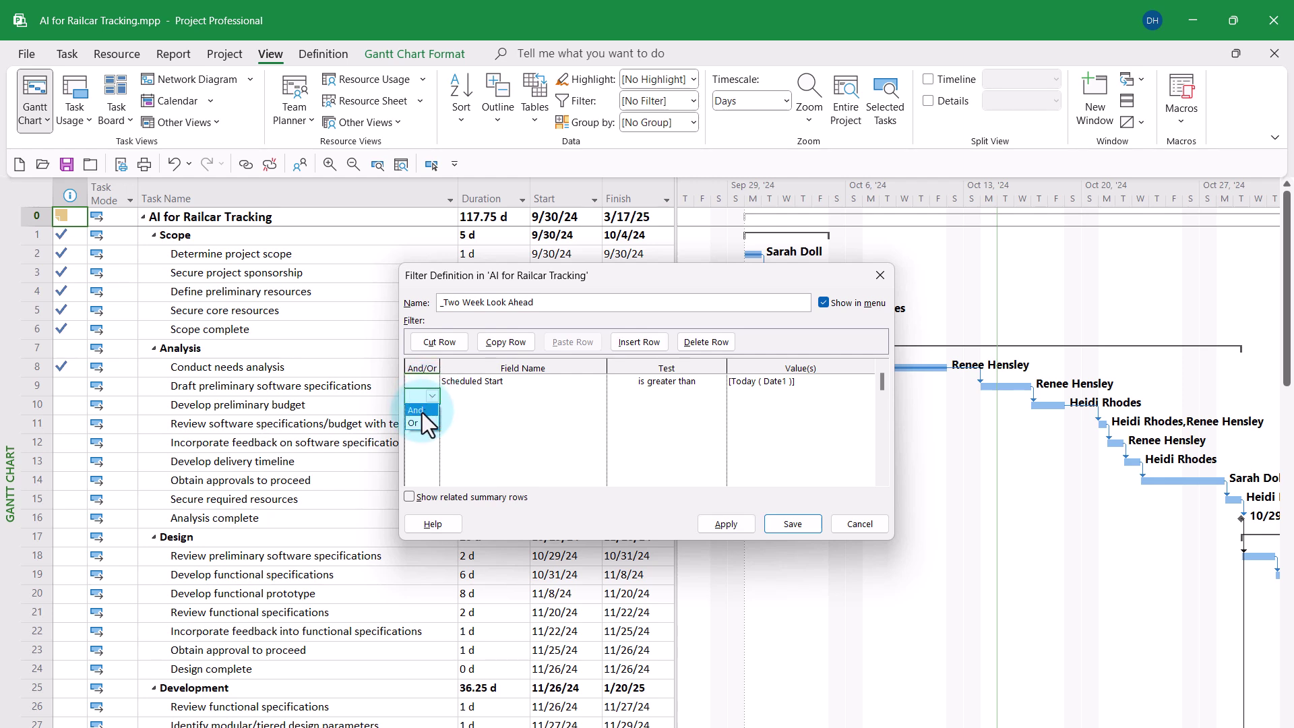
pyautogui.click(420, 410)
pyautogui.click(489, 397)
pyautogui.write('Schedule KPI (Enterprise')
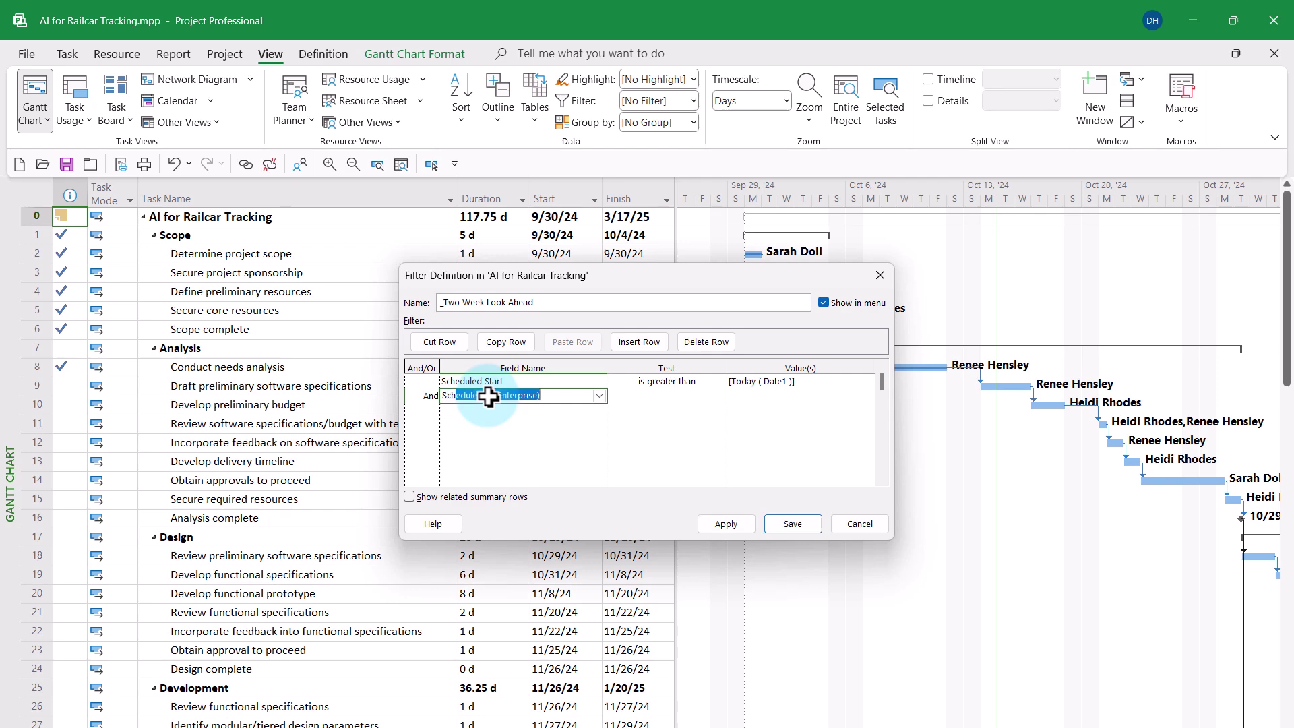
pyautogui.click(599, 396)
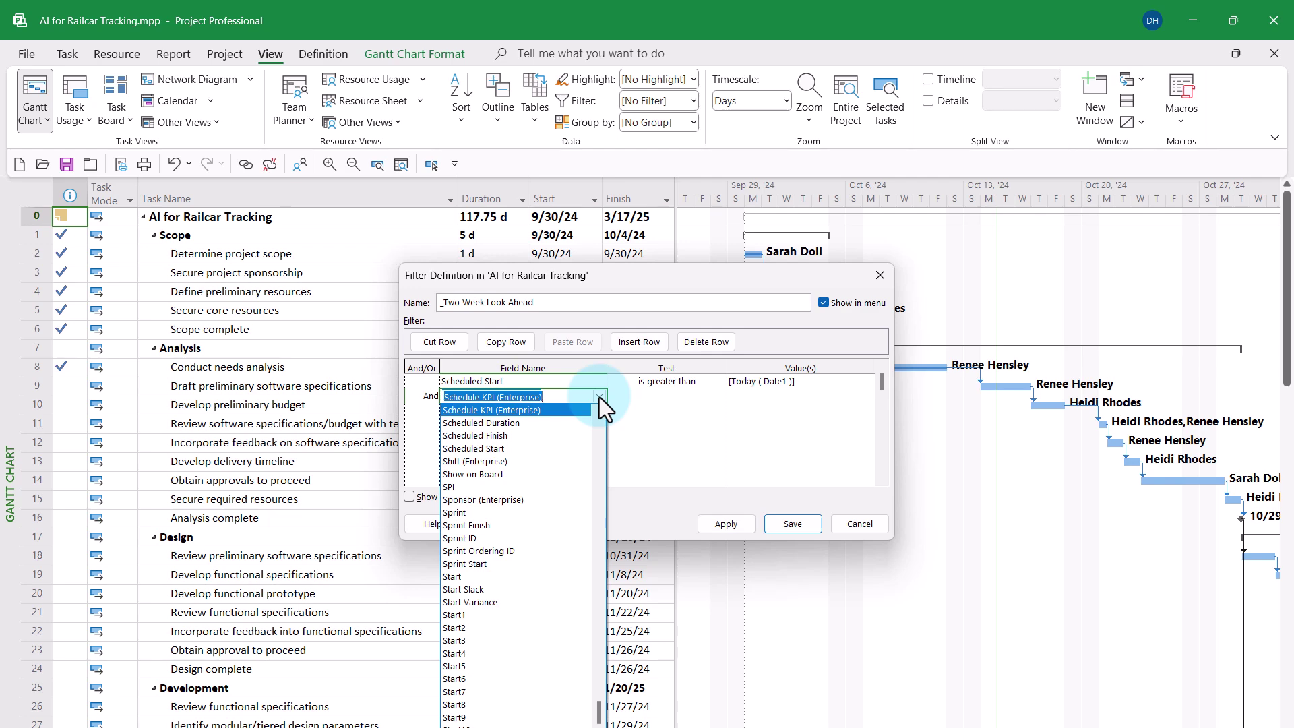
pyautogui.click(507, 447)
# - Set the second criterion to is less than or equal to [Two Weeks ( Date2 )]
pyautogui.click(679, 398)
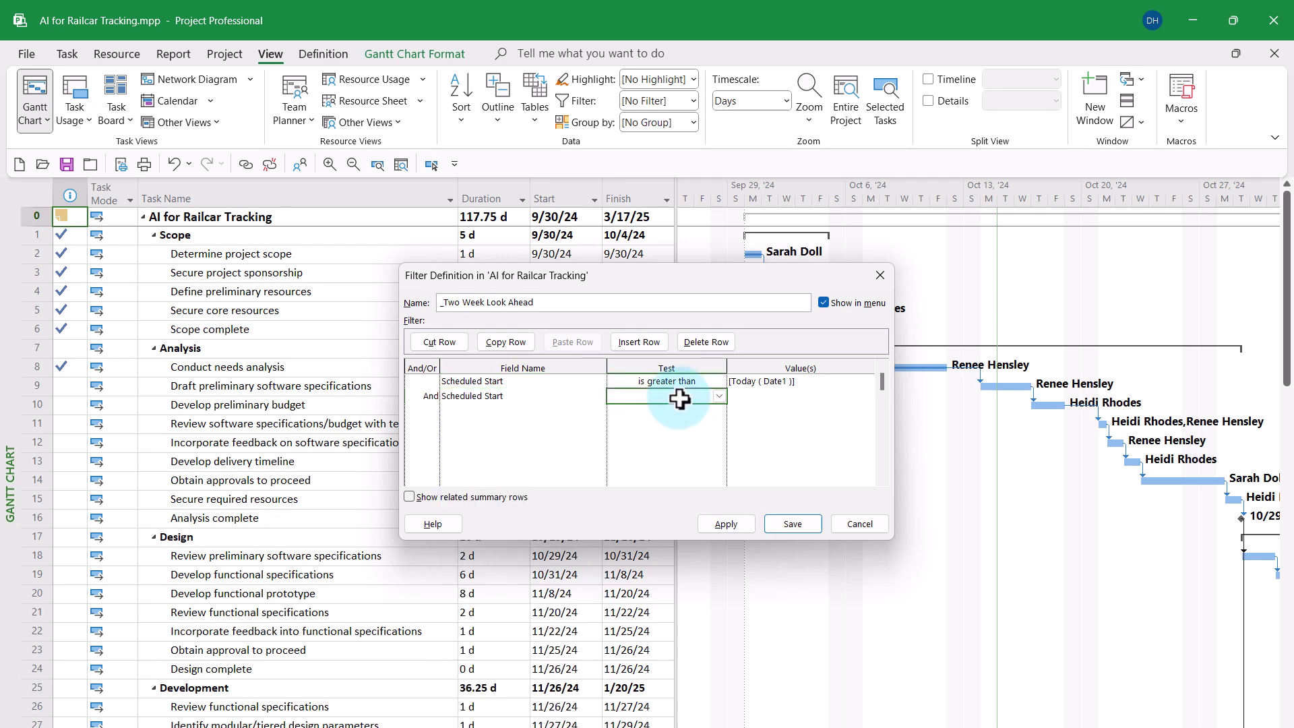
pyautogui.click(719, 397)
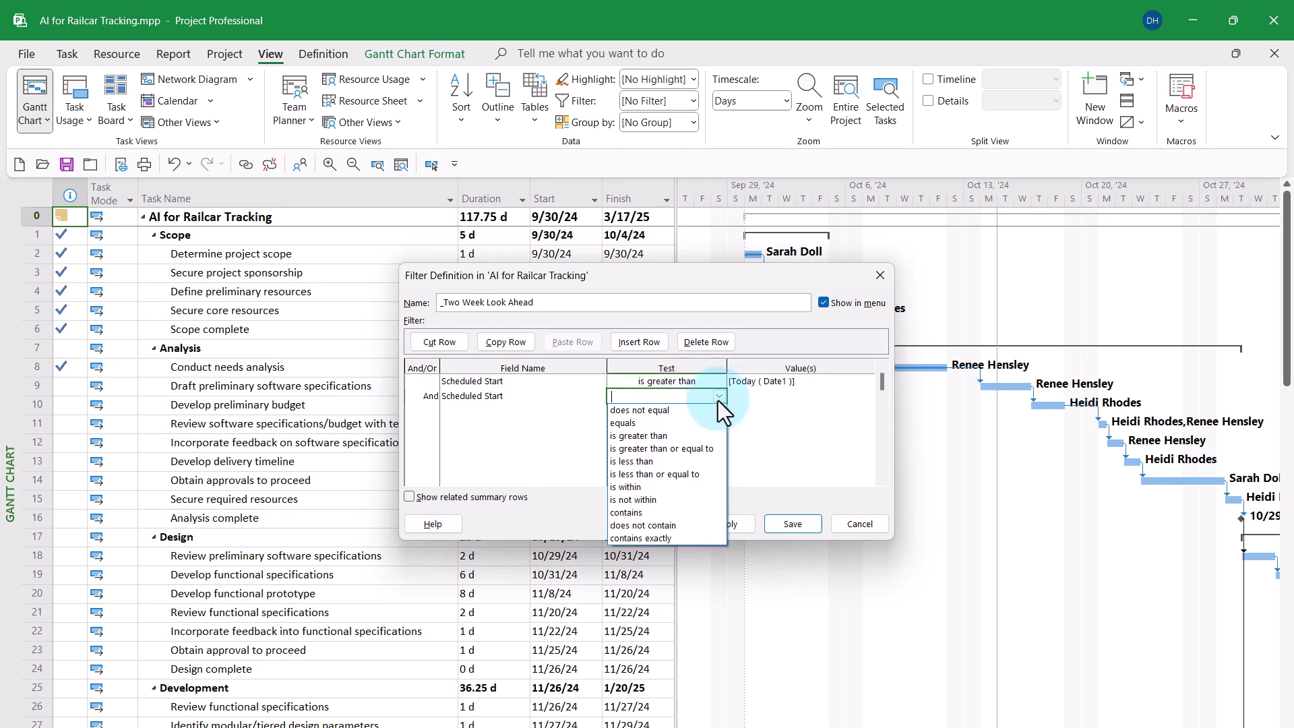
pyautogui.click(677, 476)
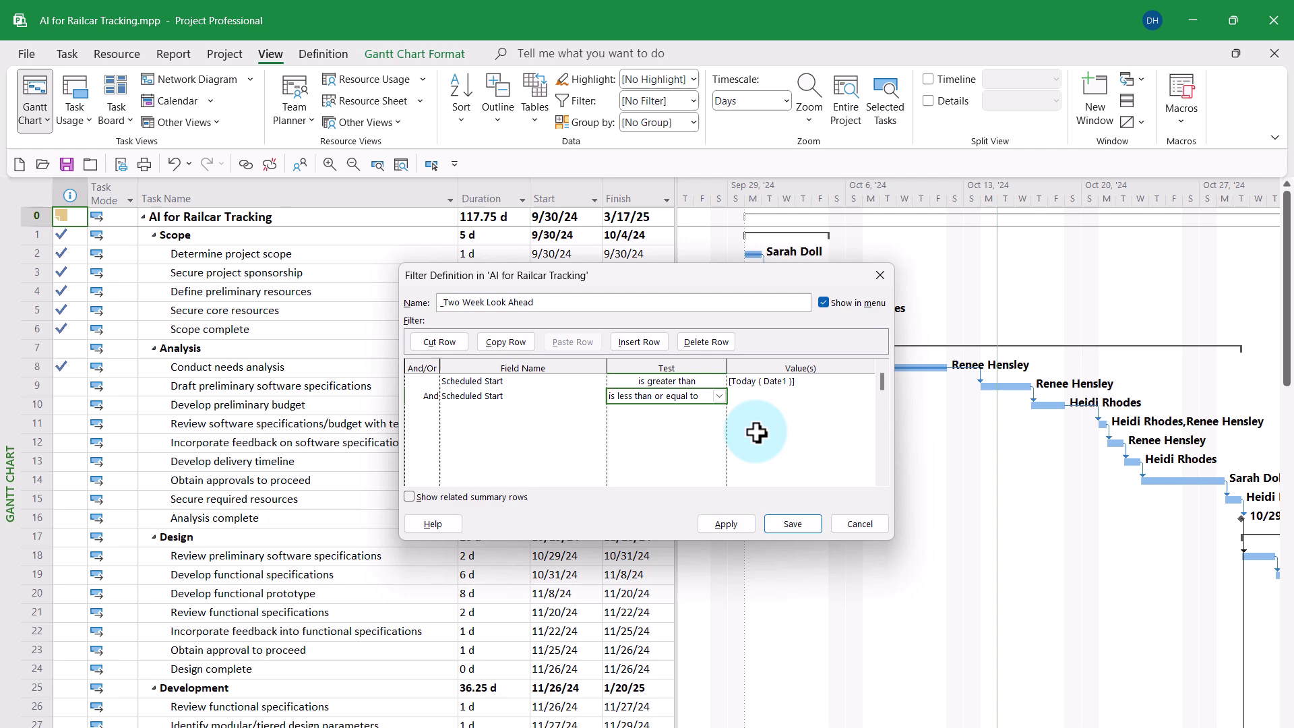
pyautogui.click(760, 398)
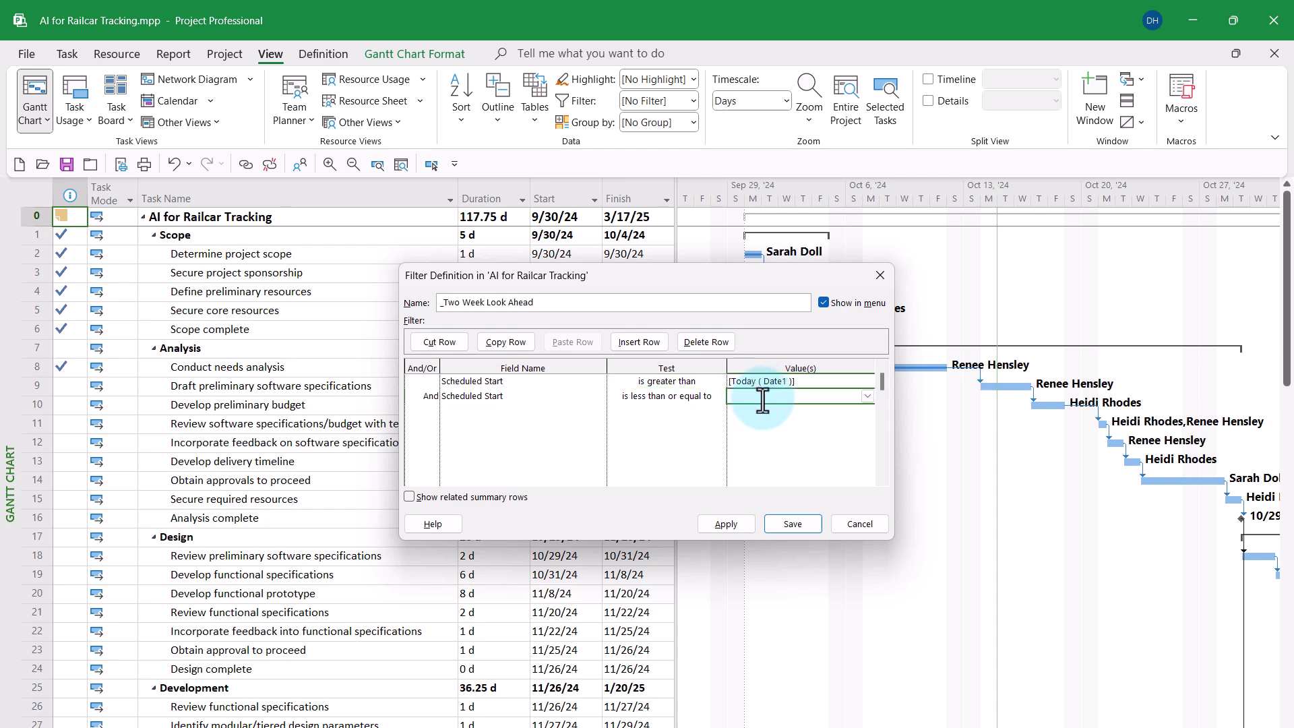
pyautogui.click(866, 395)
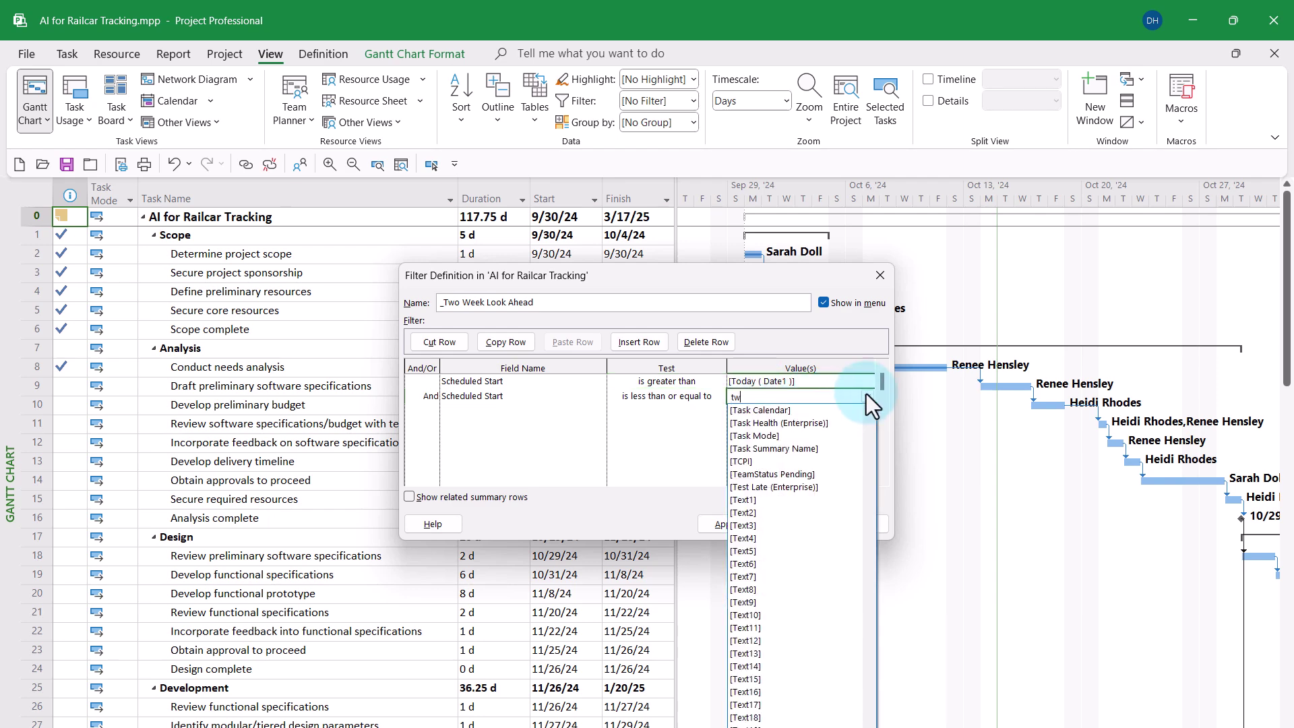
pyautogui.write('o')
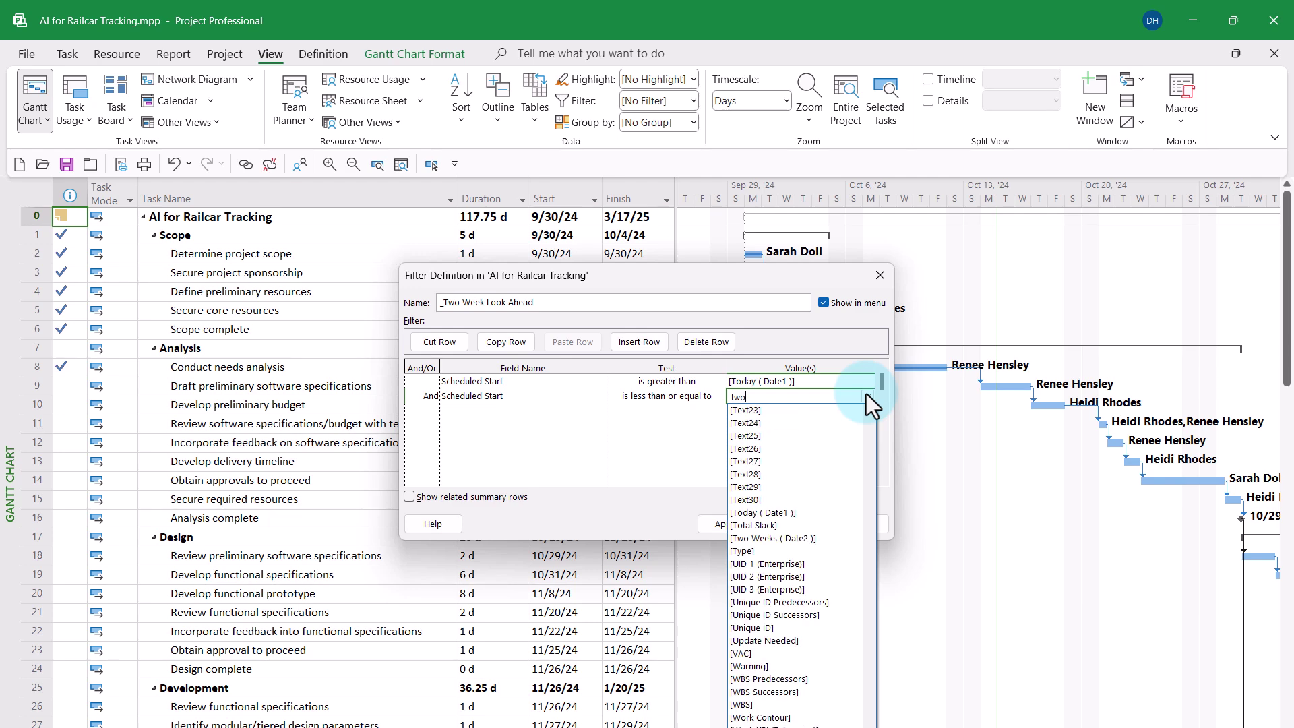
pyautogui.click(793, 538)
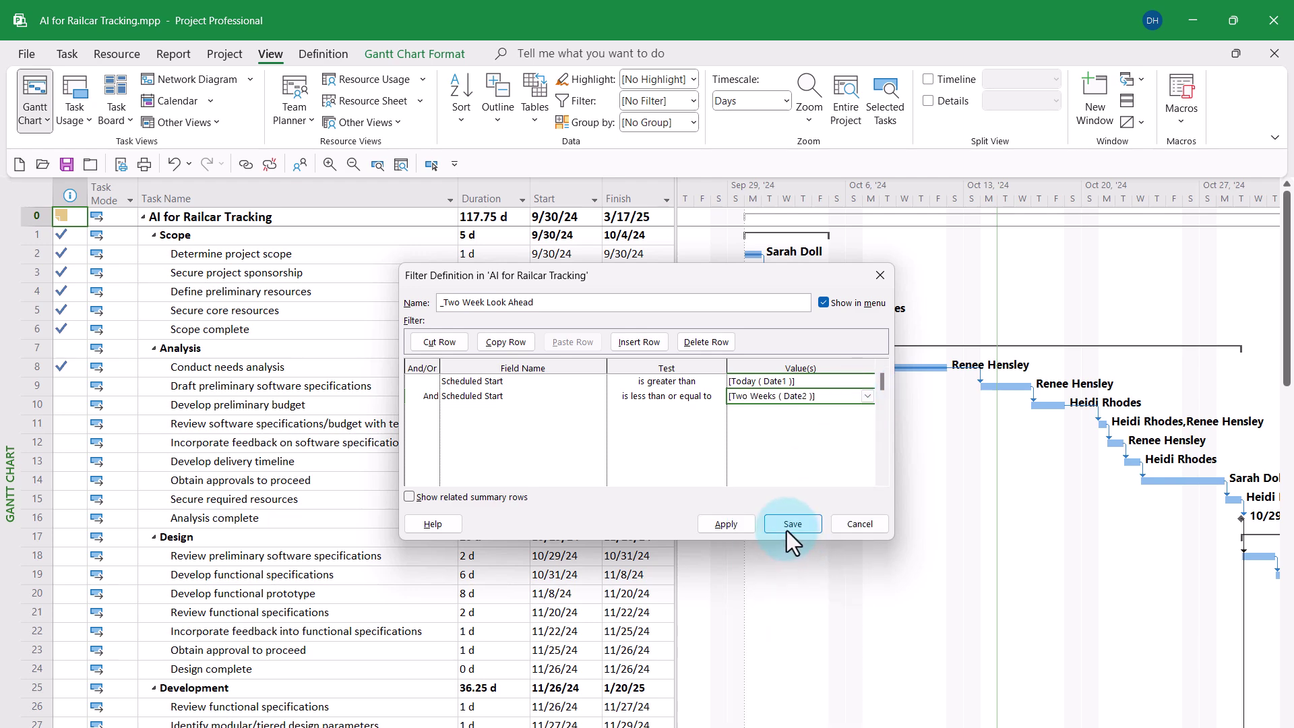
# - Review both criteria rows and enable Show related summary rows
pyautogui.click(507, 381)
pyautogui.click(664, 381)
pyautogui.click(776, 383)
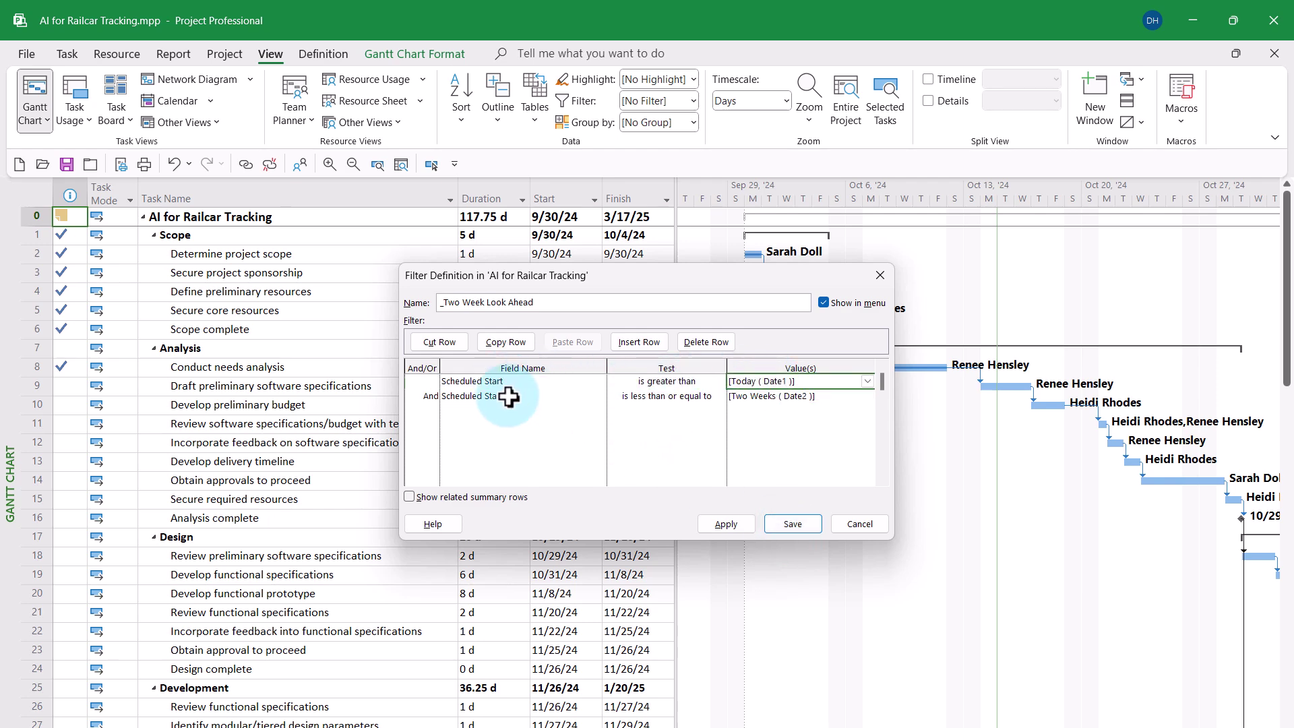
pyautogui.click(427, 396)
pyautogui.click(504, 396)
pyautogui.click(677, 399)
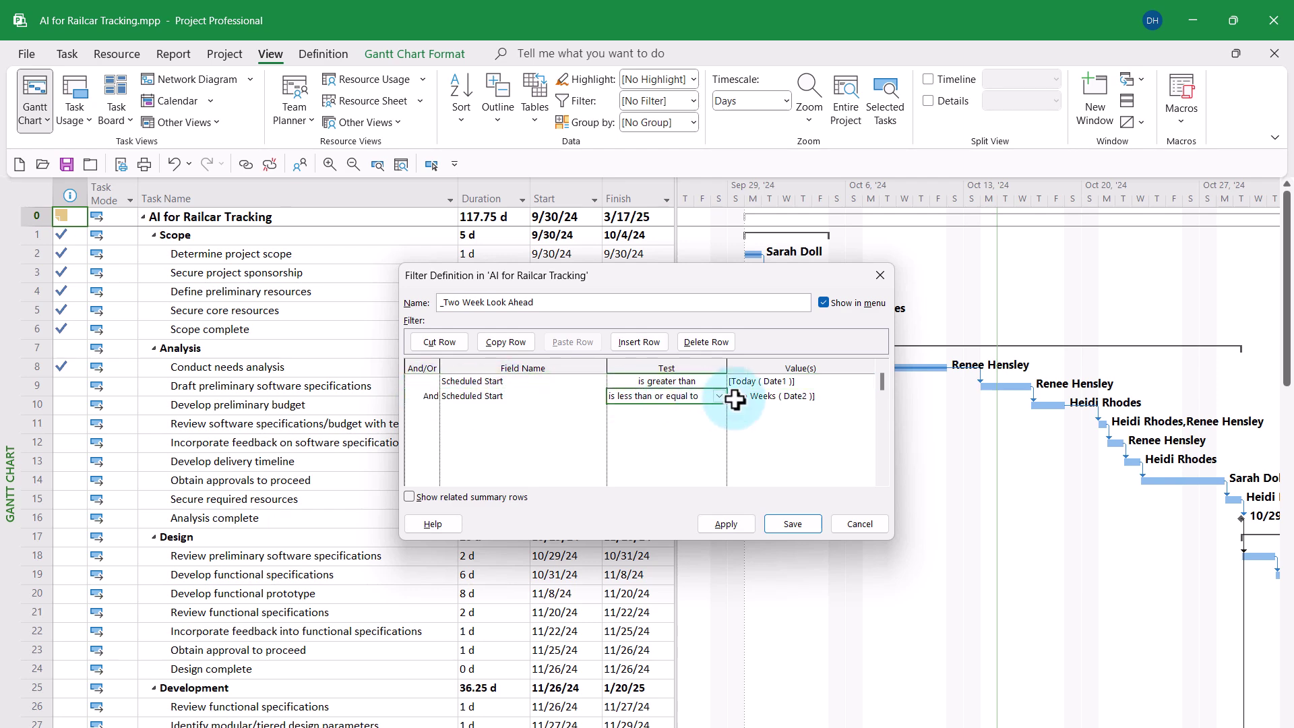
pyautogui.click(774, 399)
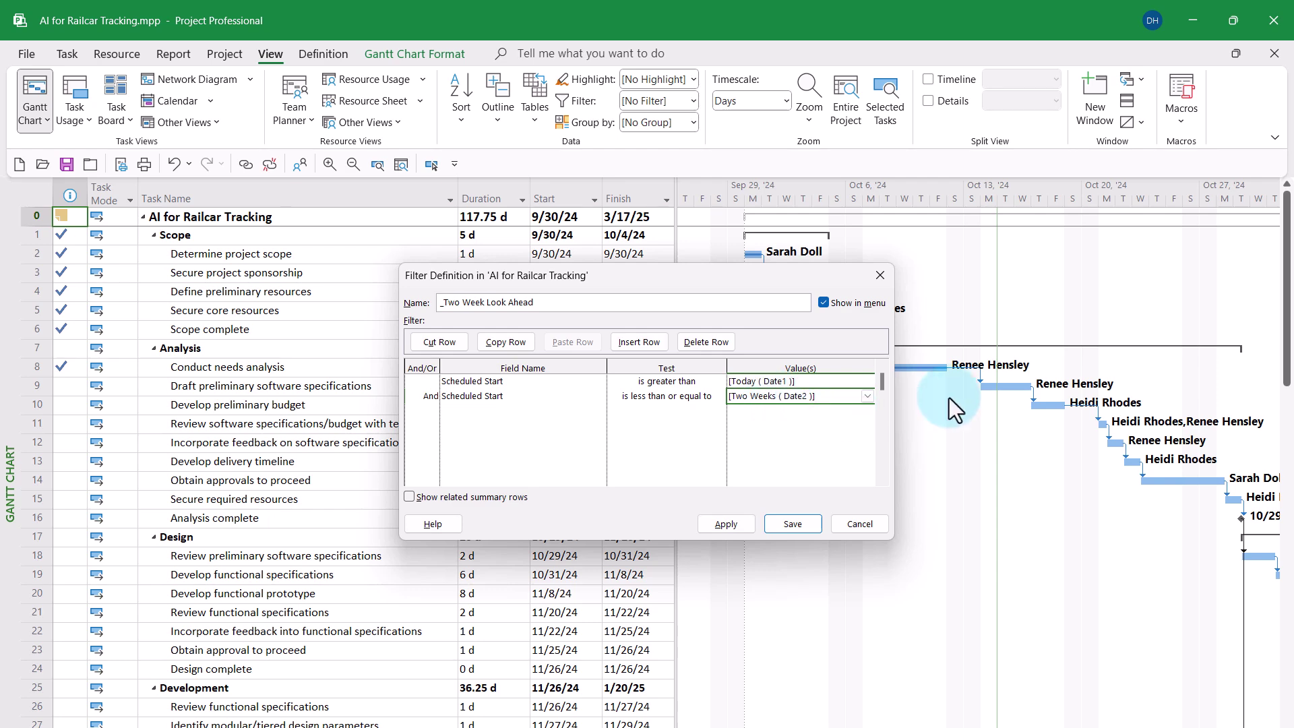
pyautogui.click(431, 497)
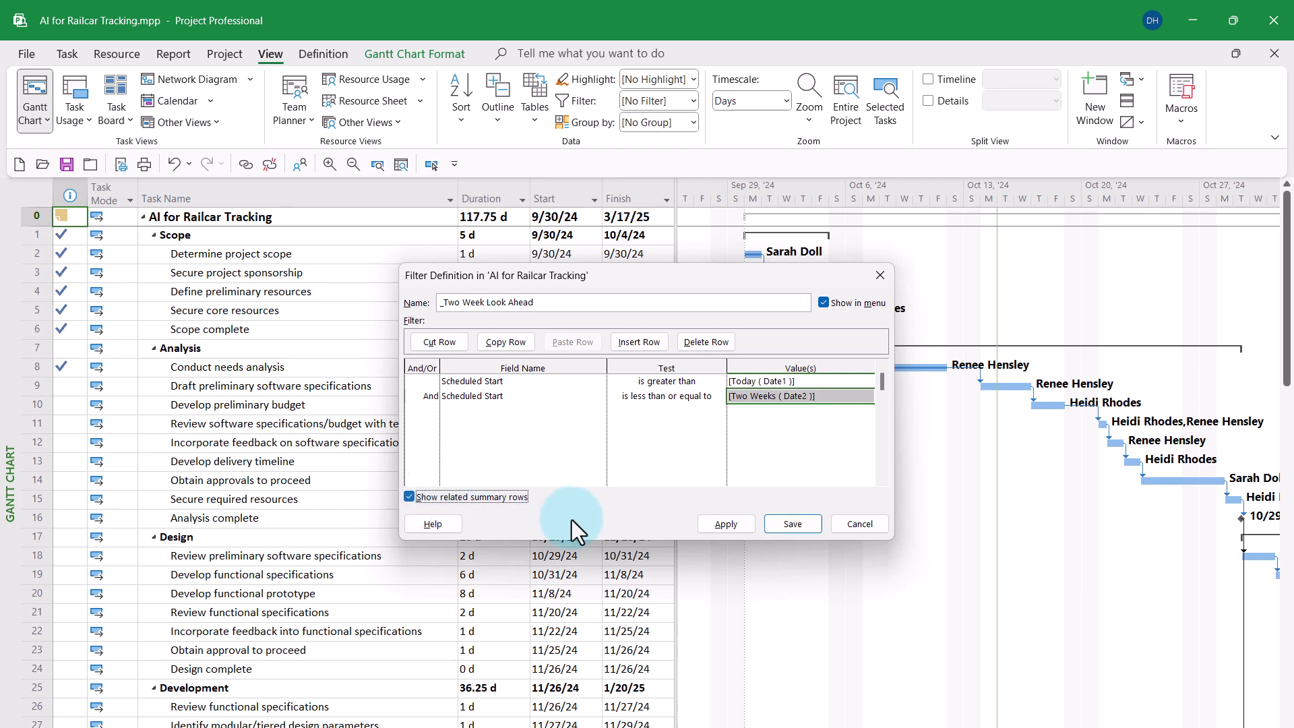
# - Save the _Two Week Look Ahead filter and apply it, leaving Analysis tasks dated 10/17/24–10/28/24, then scroll to their bars
pyautogui.click(810, 526)
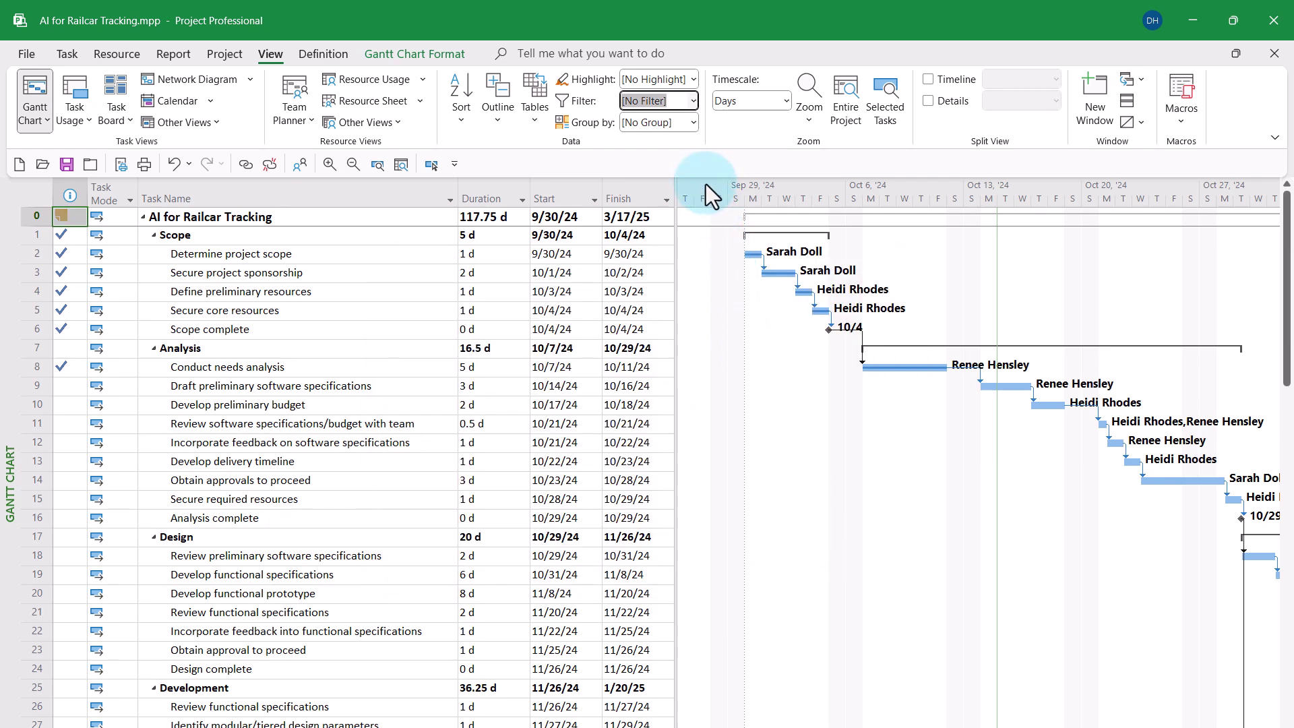
pyautogui.click(691, 99)
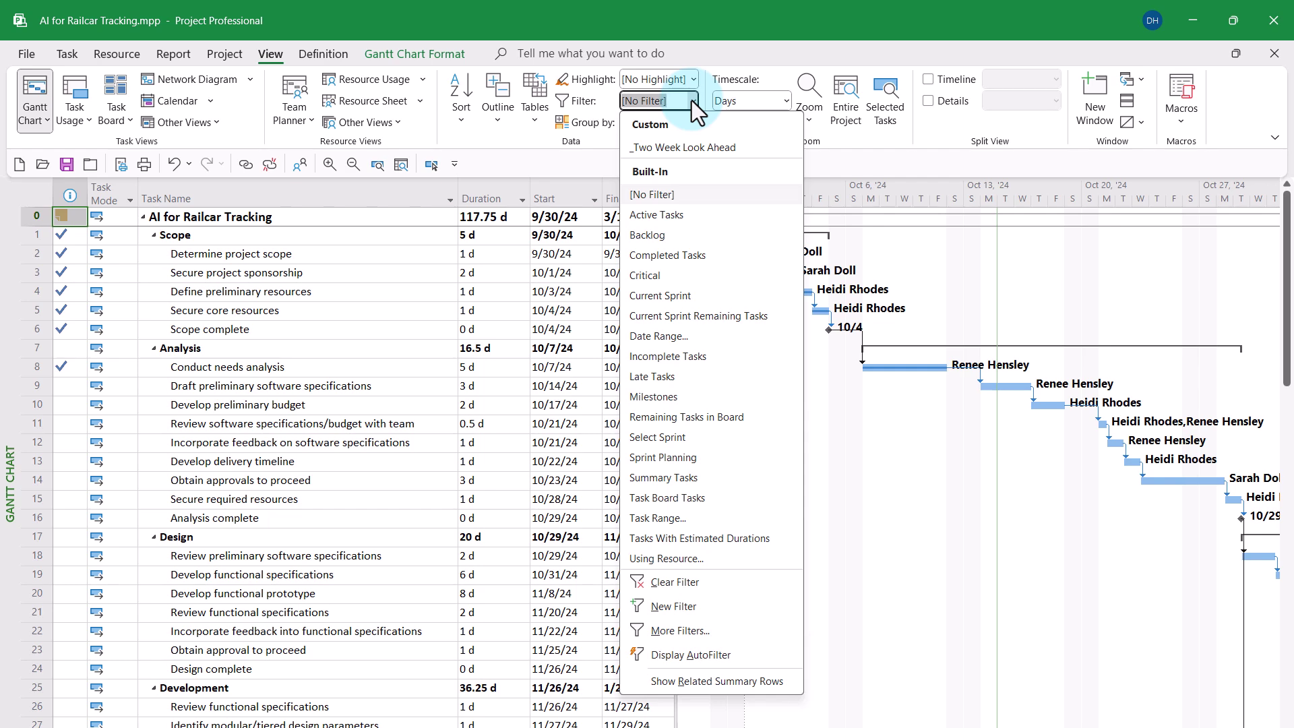
pyautogui.click(700, 151)
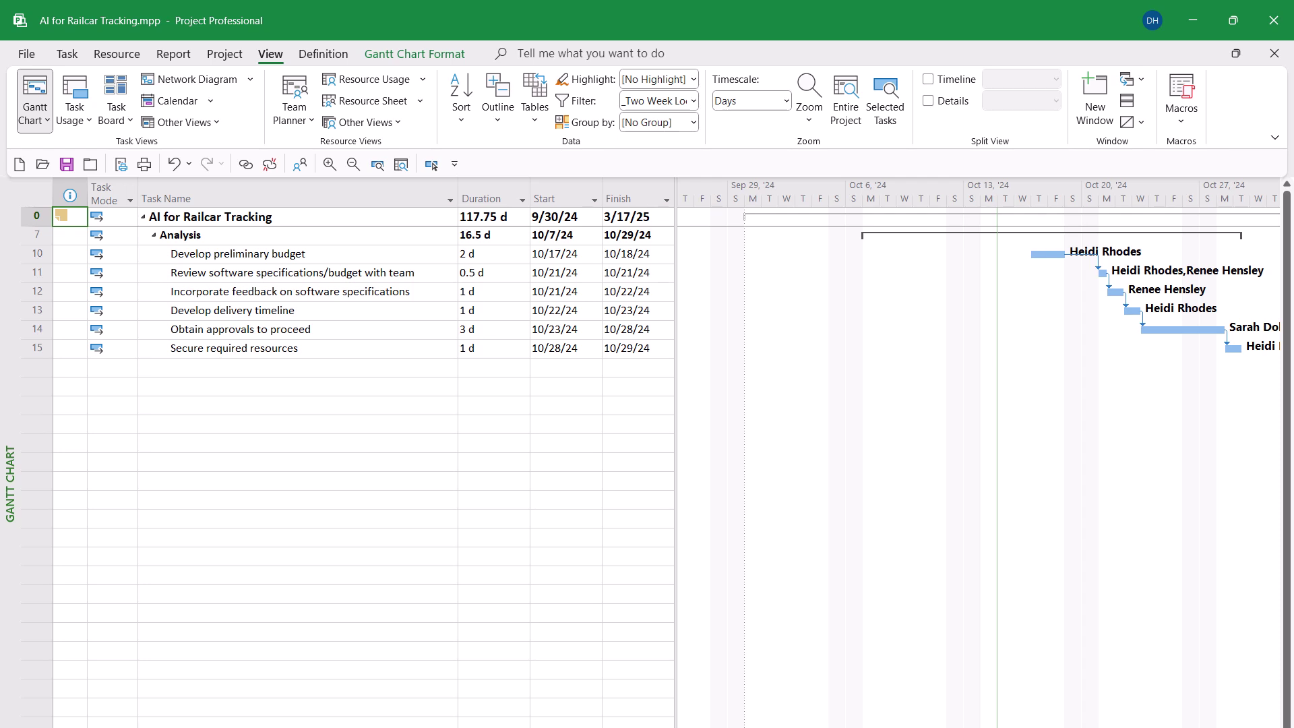
pyautogui.hscroll(3, 978, 452)
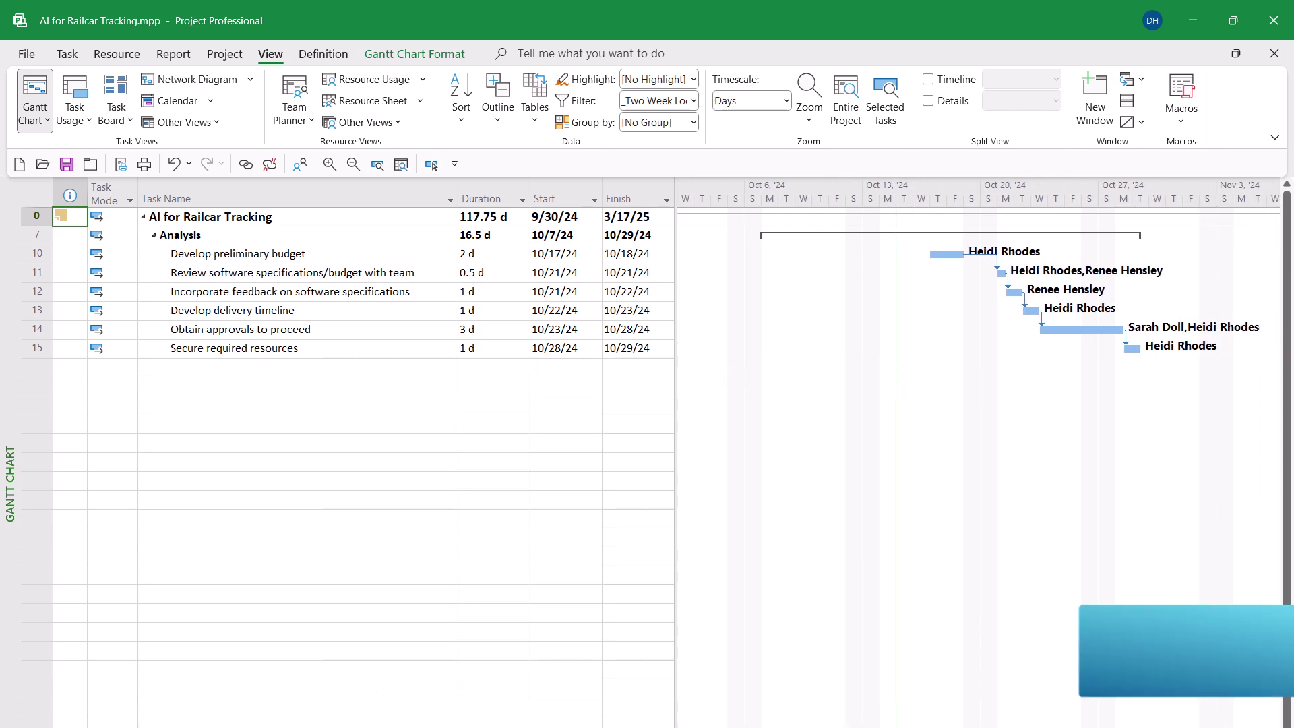
pyautogui.hscroll(3, 977, 451)
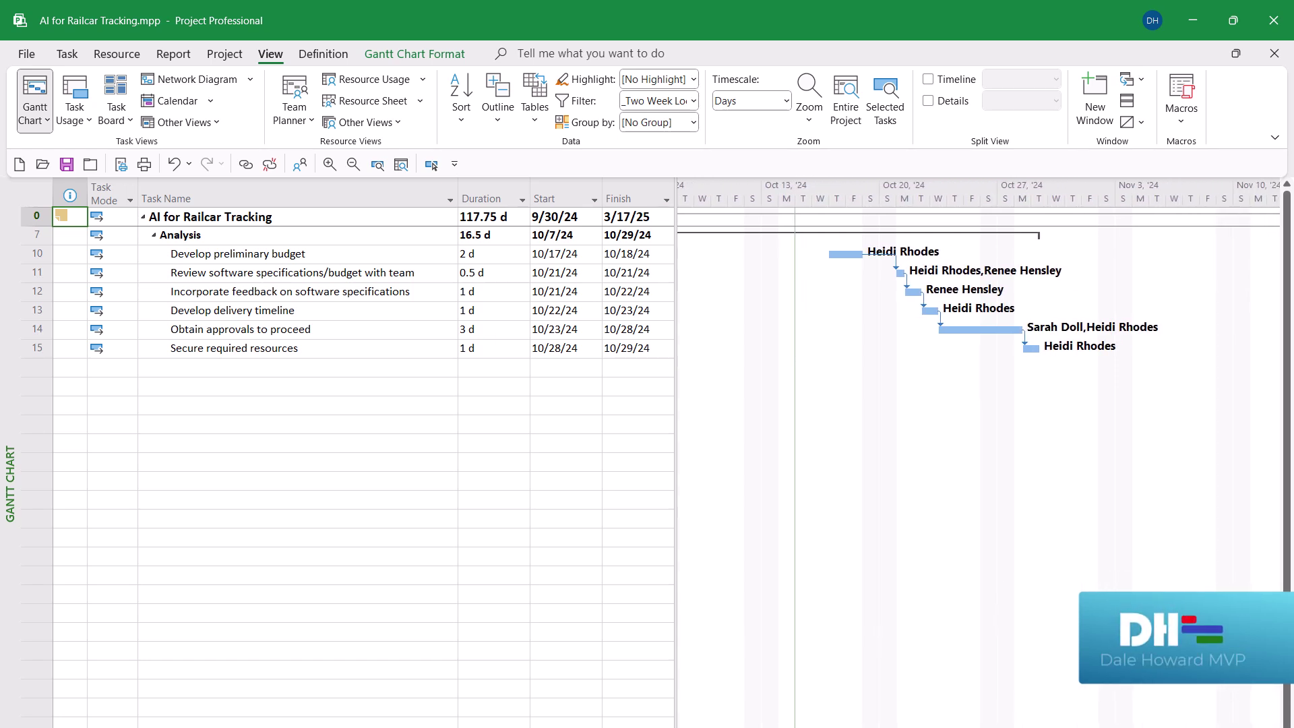
pyautogui.hscroll(1, 977, 452)
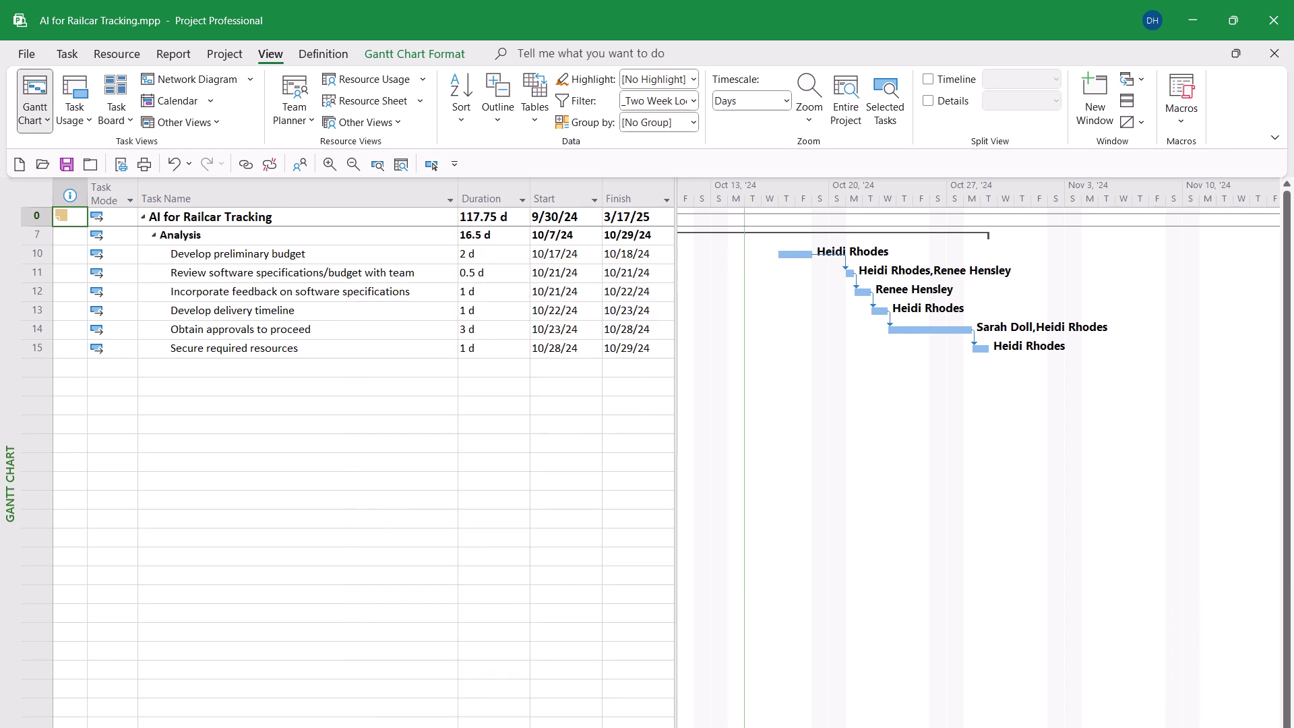
# - Clear the filter with F3 so every task from Scope through Development is listed
pyautogui.press('F3')
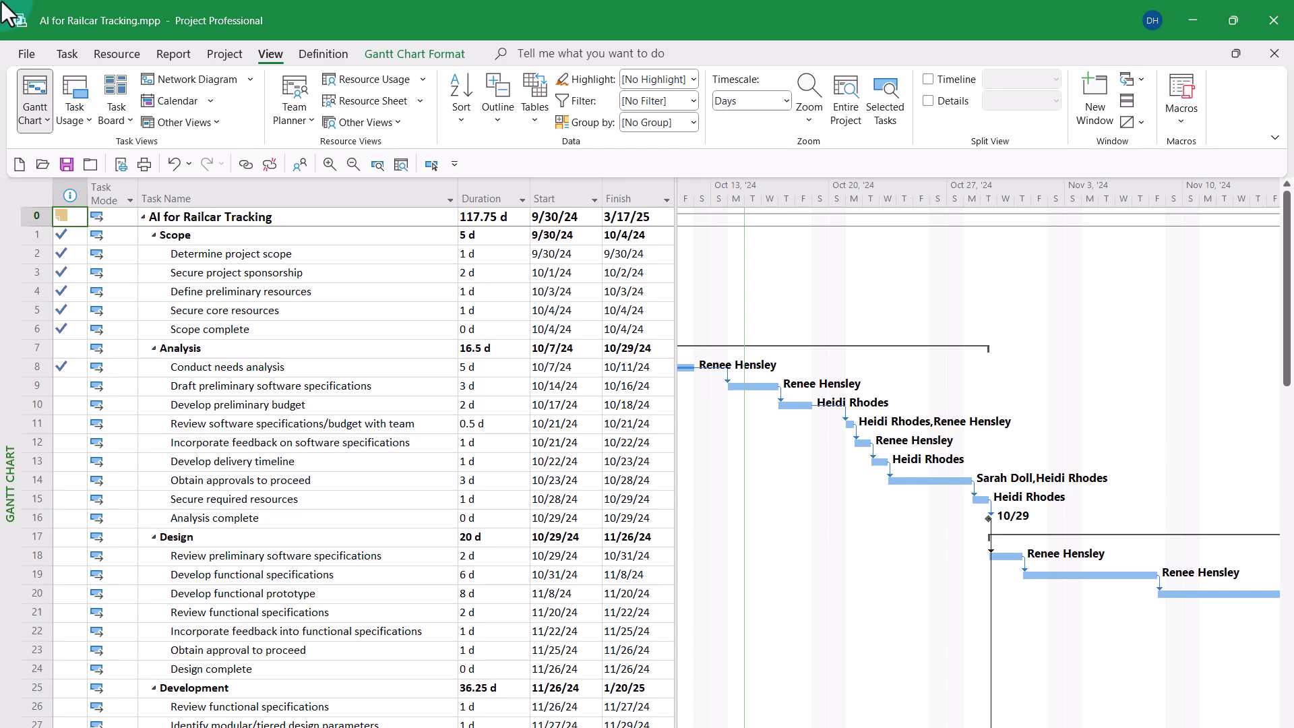
# - Copy the Today and Two Weeks date fields into Global.MPT via the Organizer
pyautogui.click(34, 60)
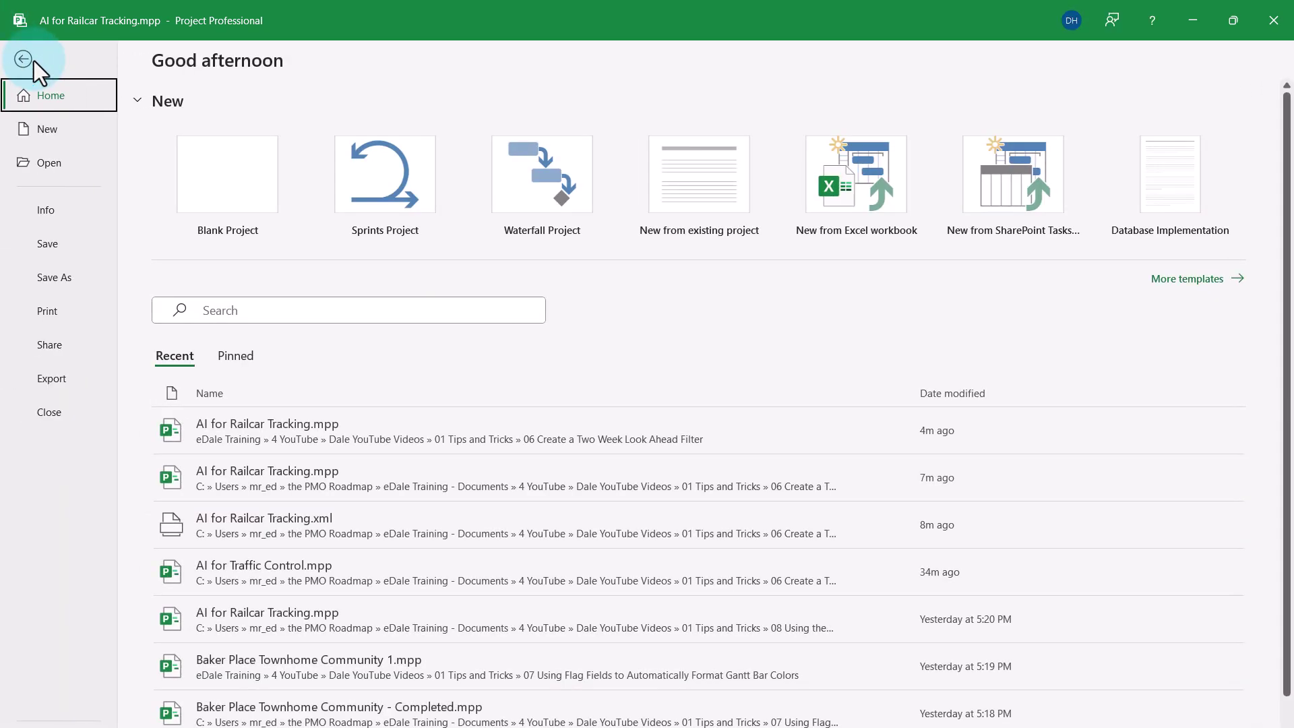
pyautogui.click(51, 214)
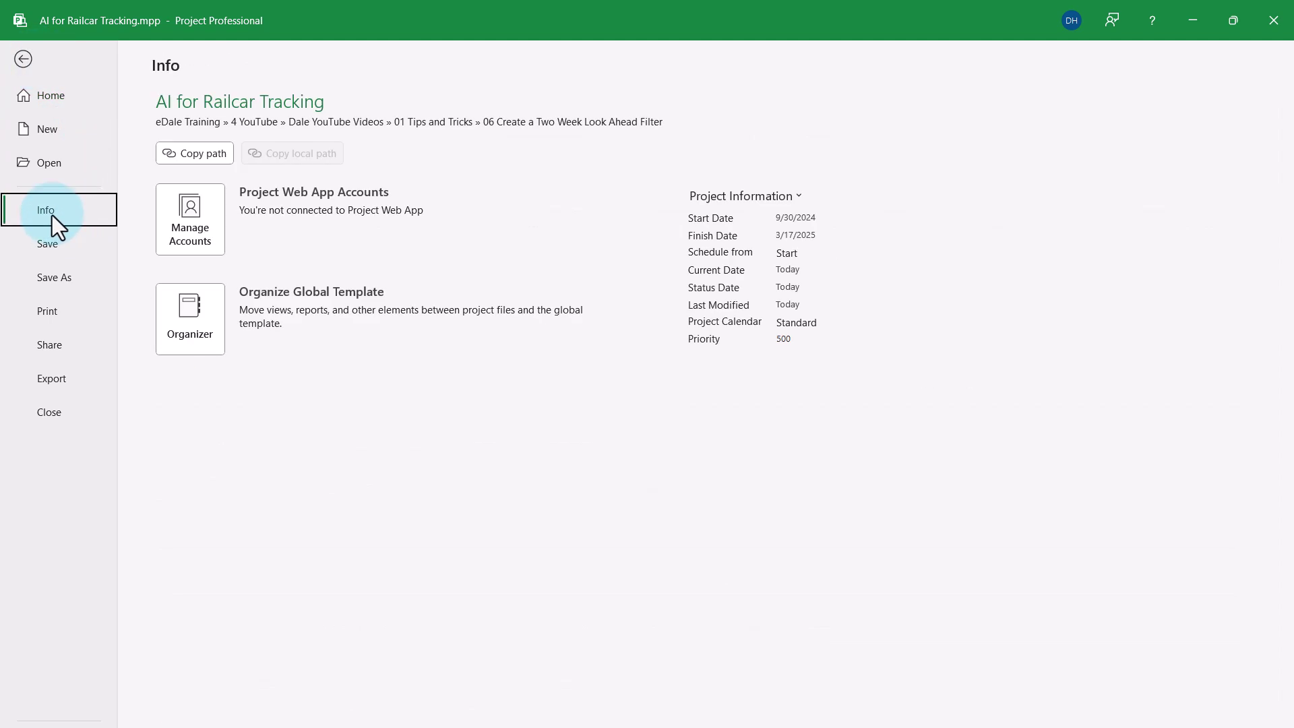
pyautogui.click(186, 321)
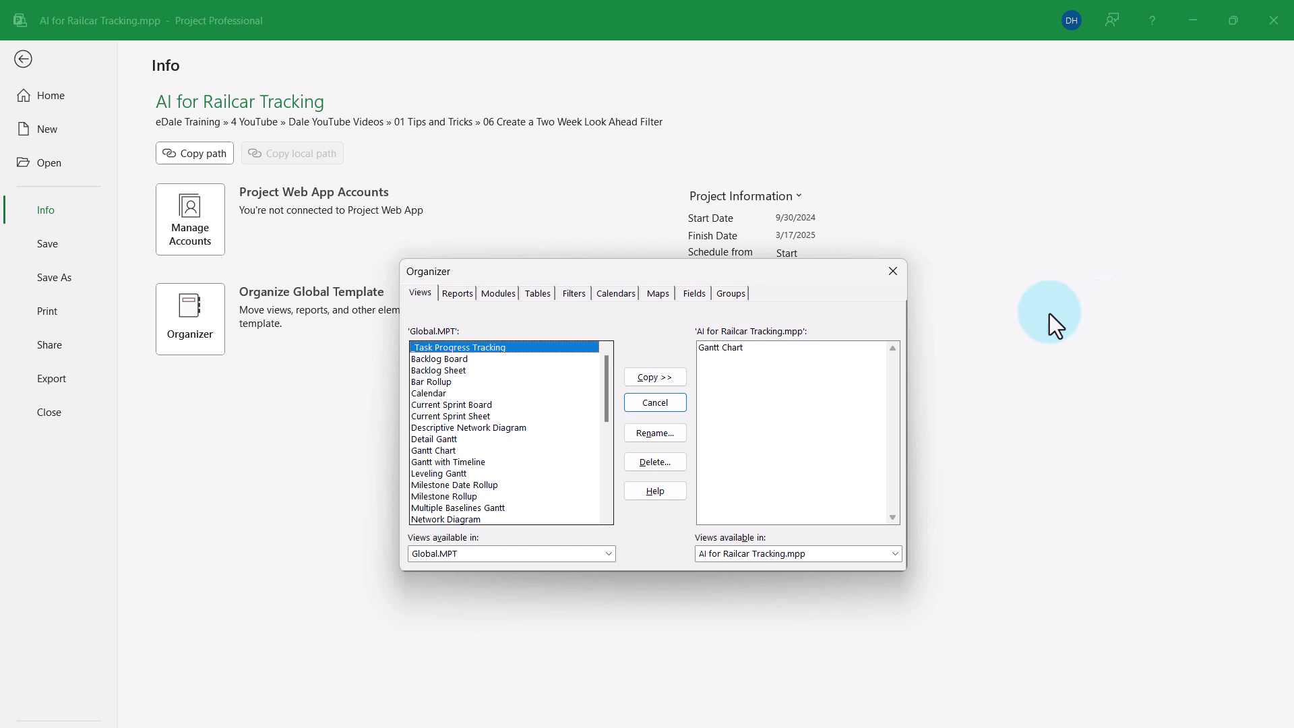
pyautogui.click(695, 294)
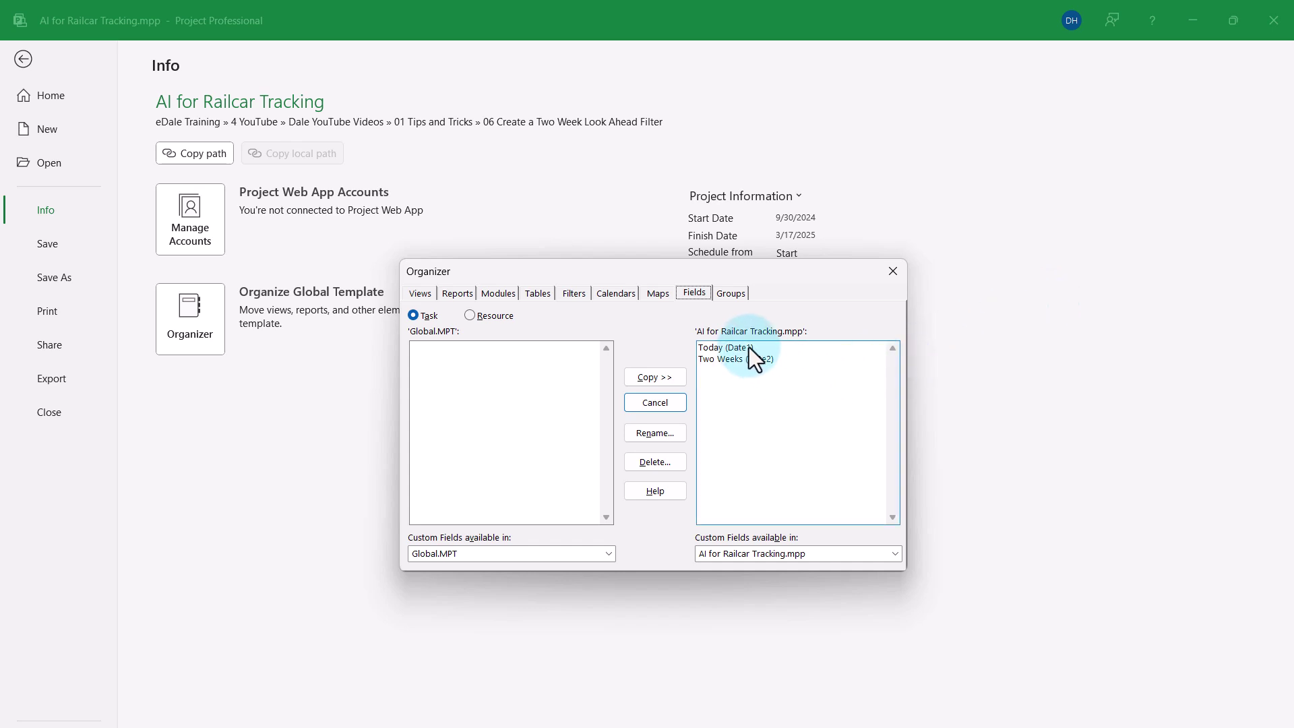
pyautogui.moveTo(749, 346); pyautogui.dragTo(750, 362)
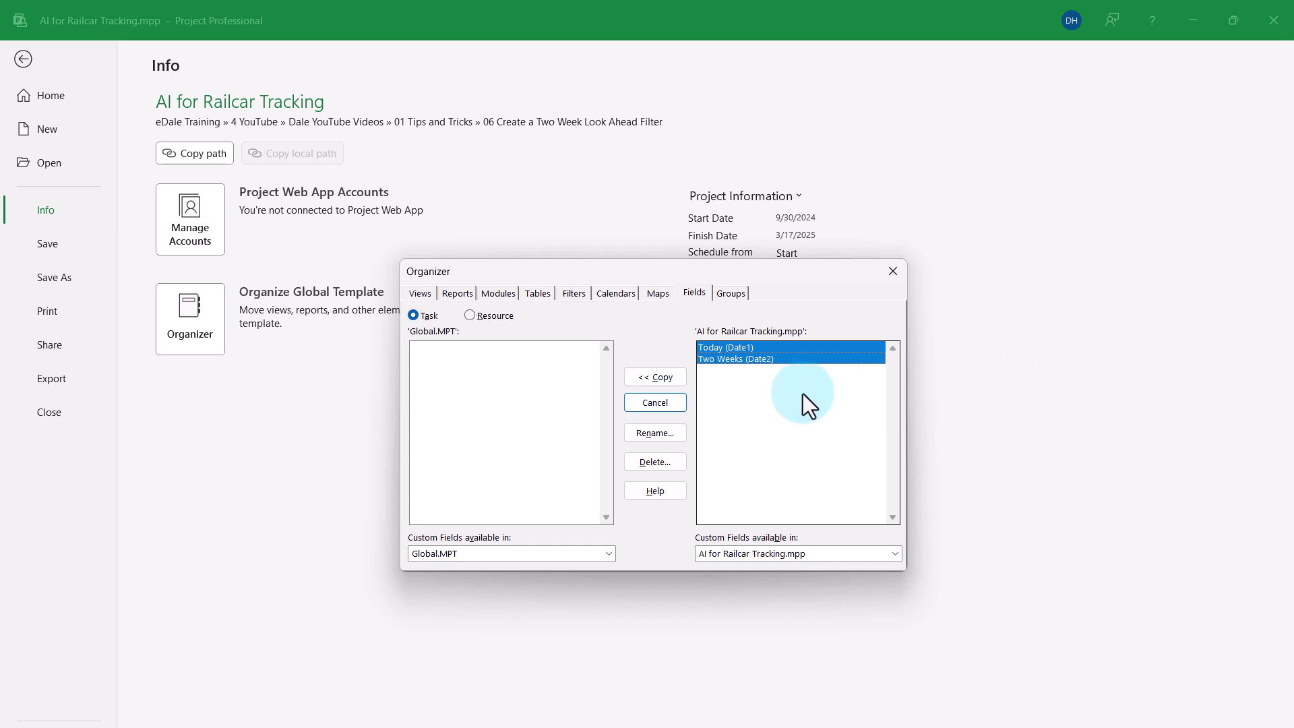
pyautogui.click(670, 377)
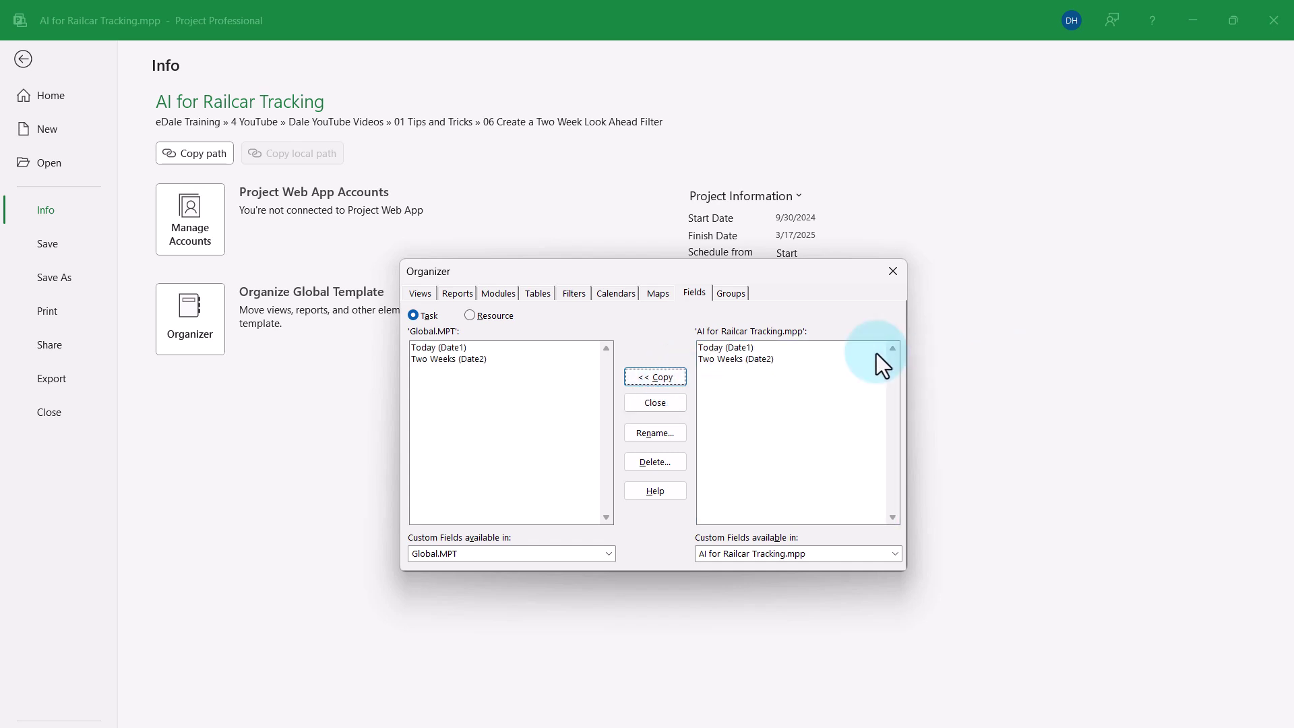
# - Copy the _Two Week Look Ahead filter into Global.MPT and close the Organizer
pyautogui.click(572, 293)
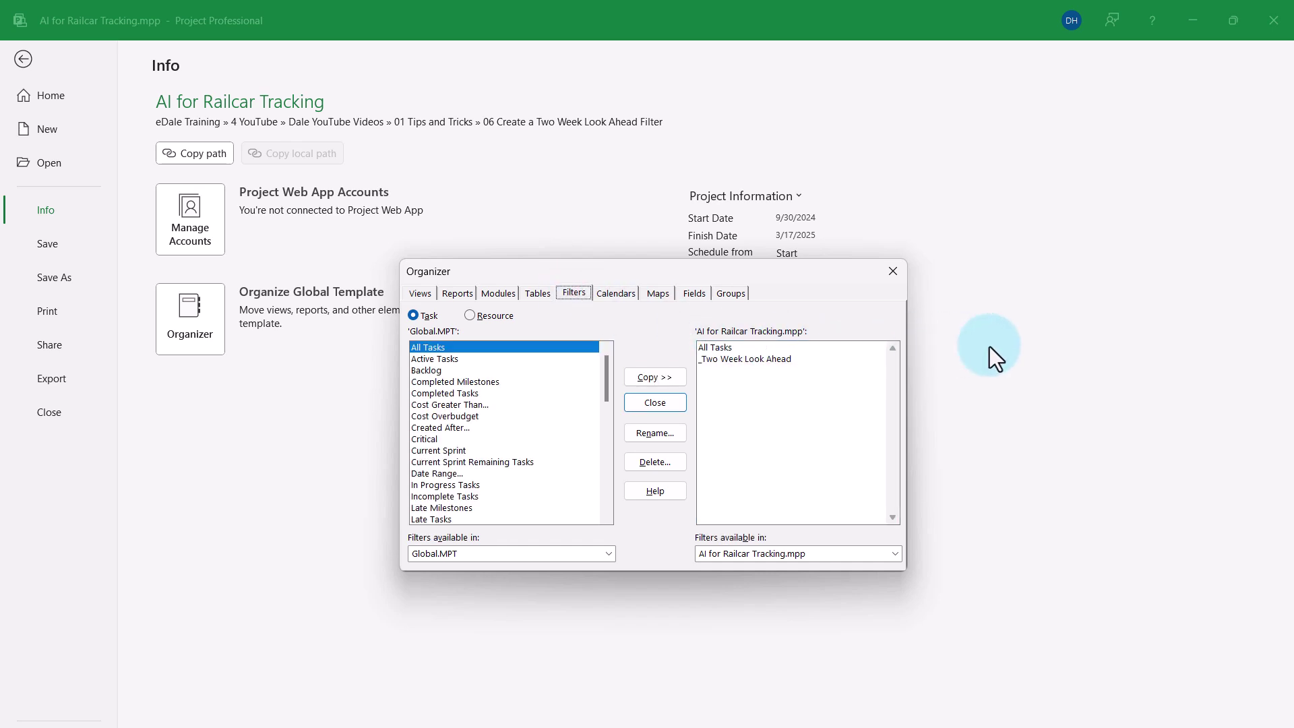
pyautogui.click(765, 360)
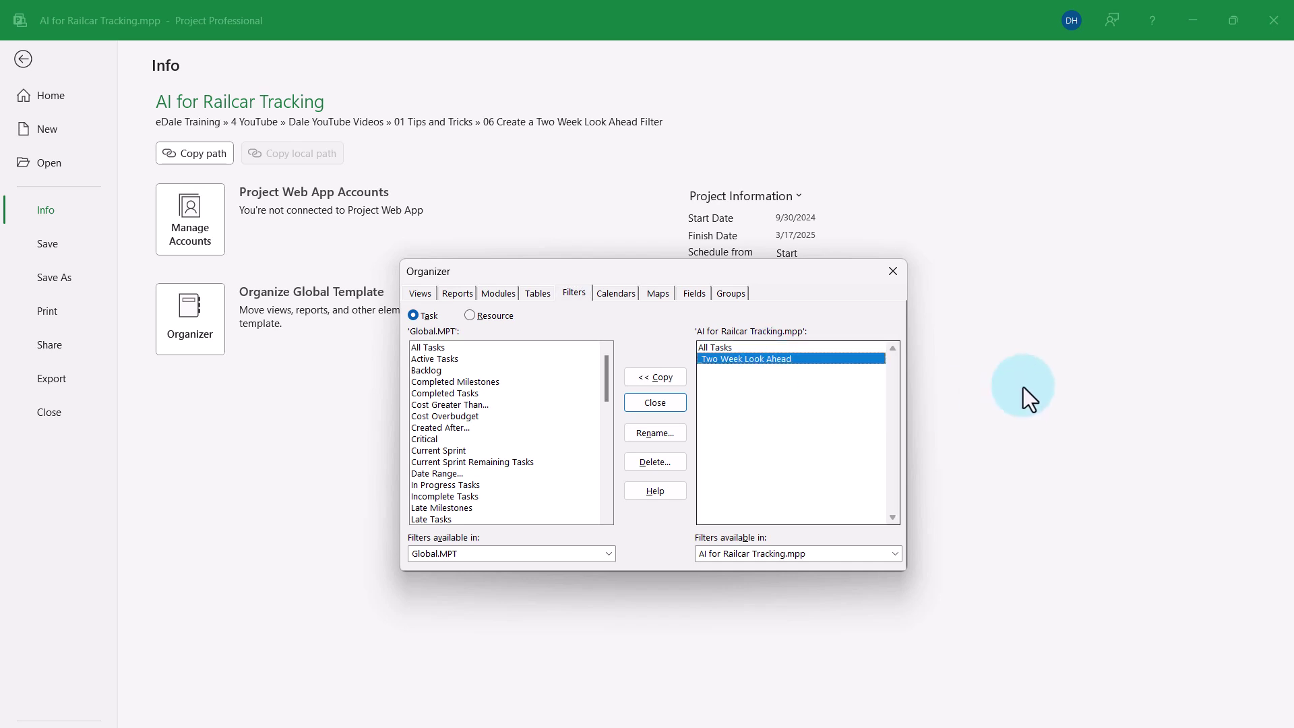
pyautogui.click(658, 380)
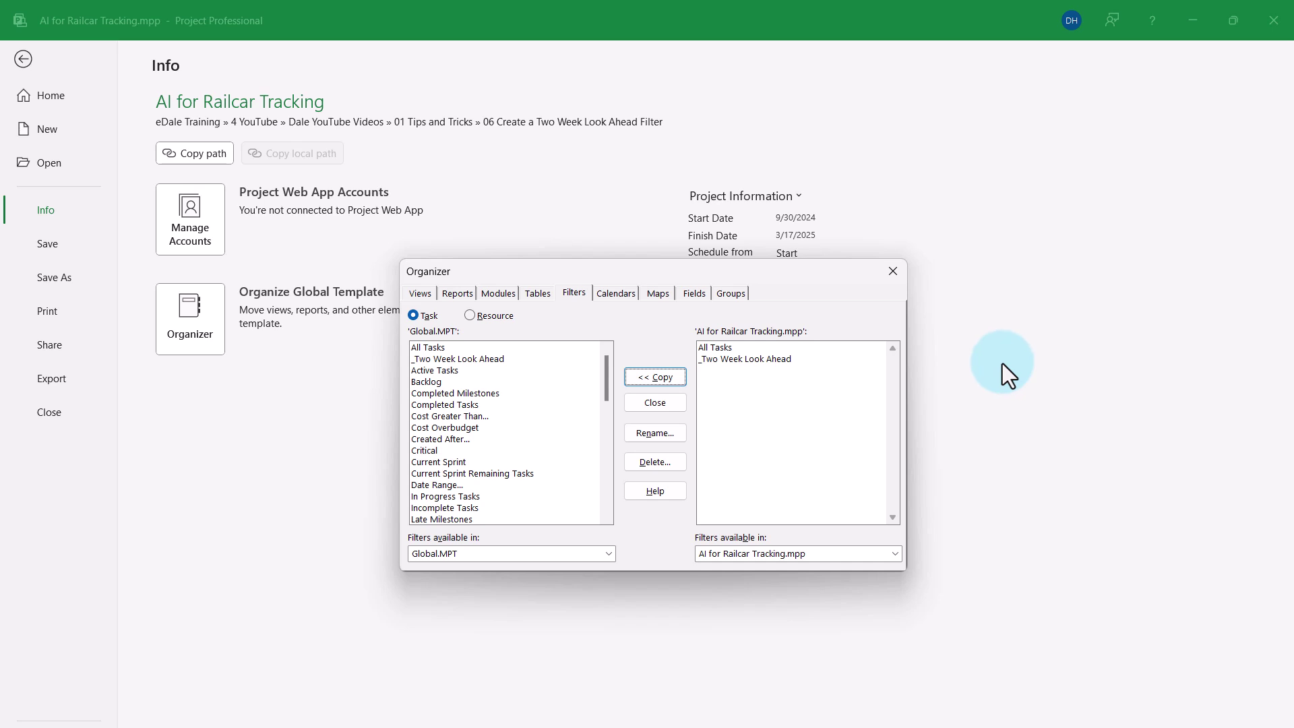
pyautogui.click(647, 402)
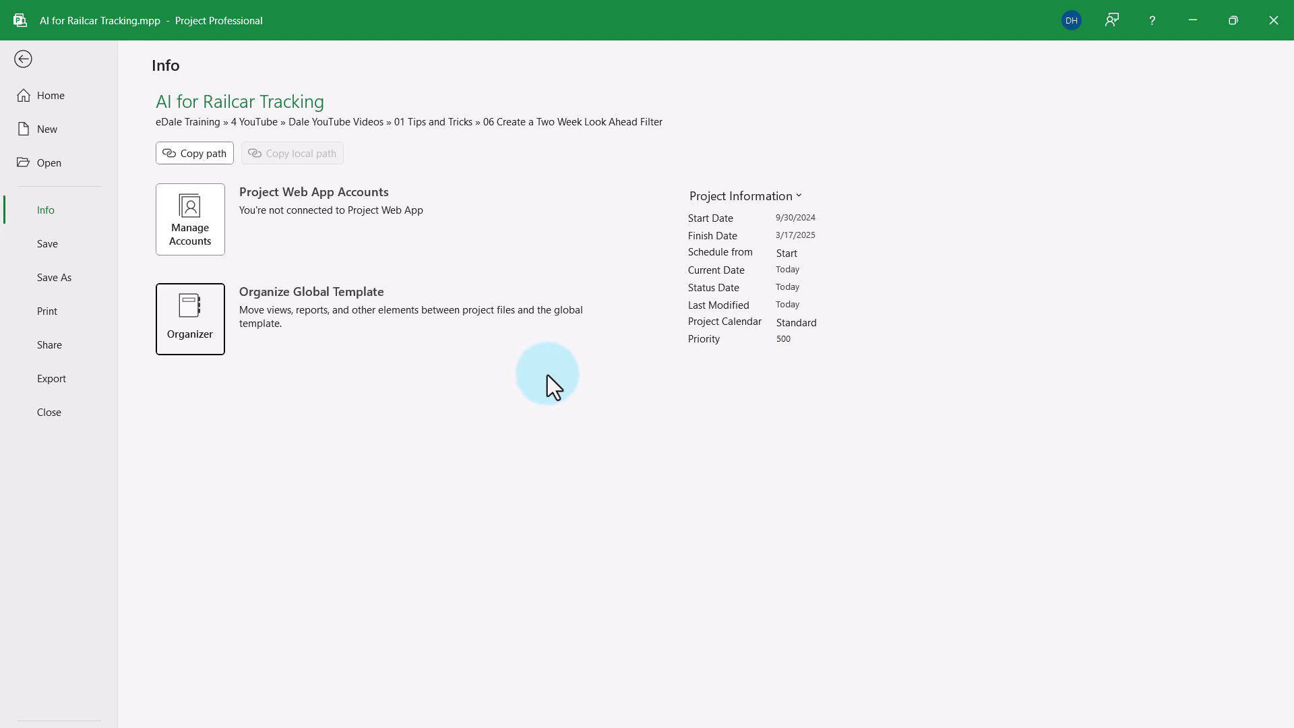
# - Leave Backstage with Esc to return to the unfiltered AI for Railcar Tracking Gantt chart
pyautogui.press('Escape')
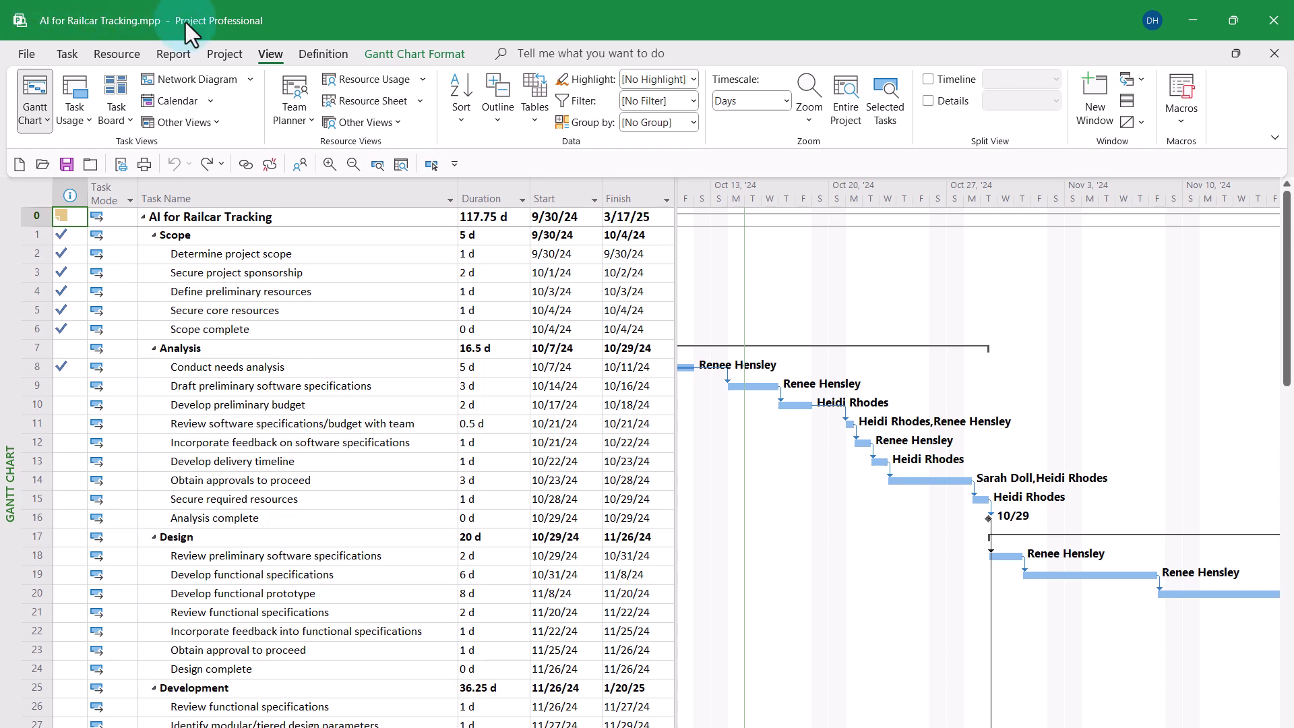
# - In the Gridlines dialog, give the Status Date line a dash-dot type and red colour
pyautogui.click(423, 53)
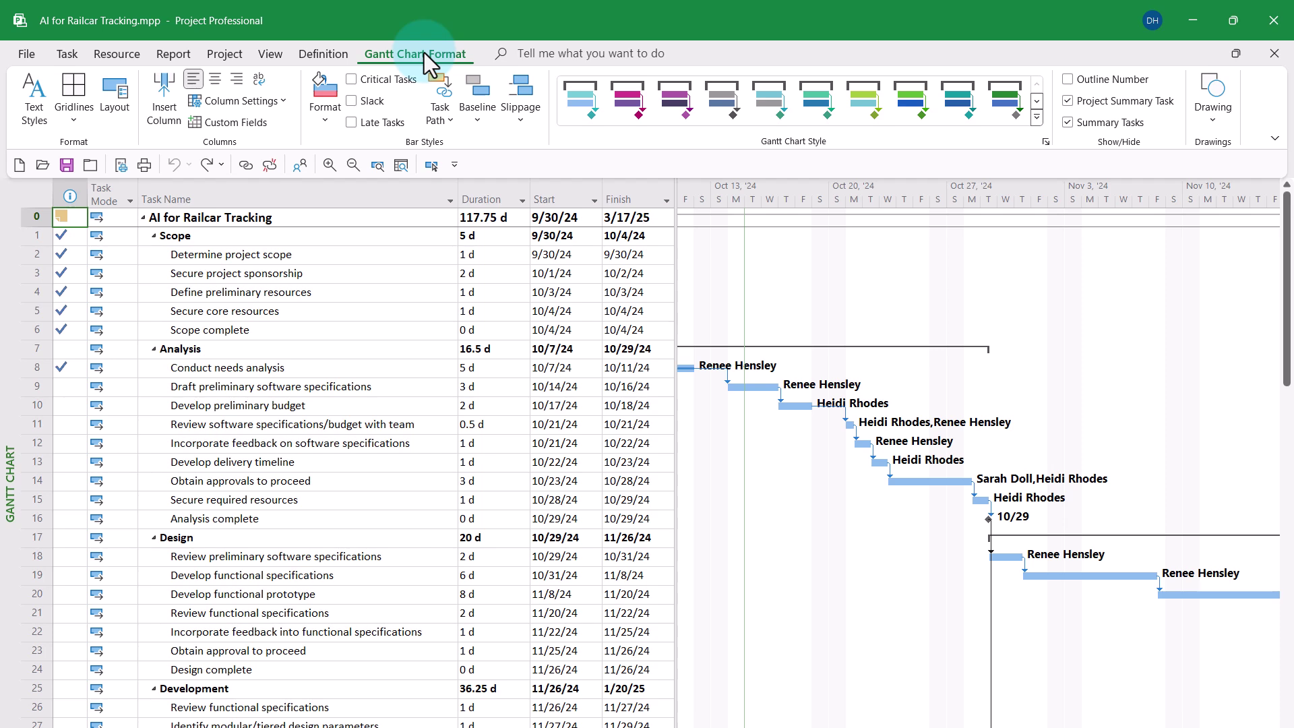
pyautogui.click(71, 123)
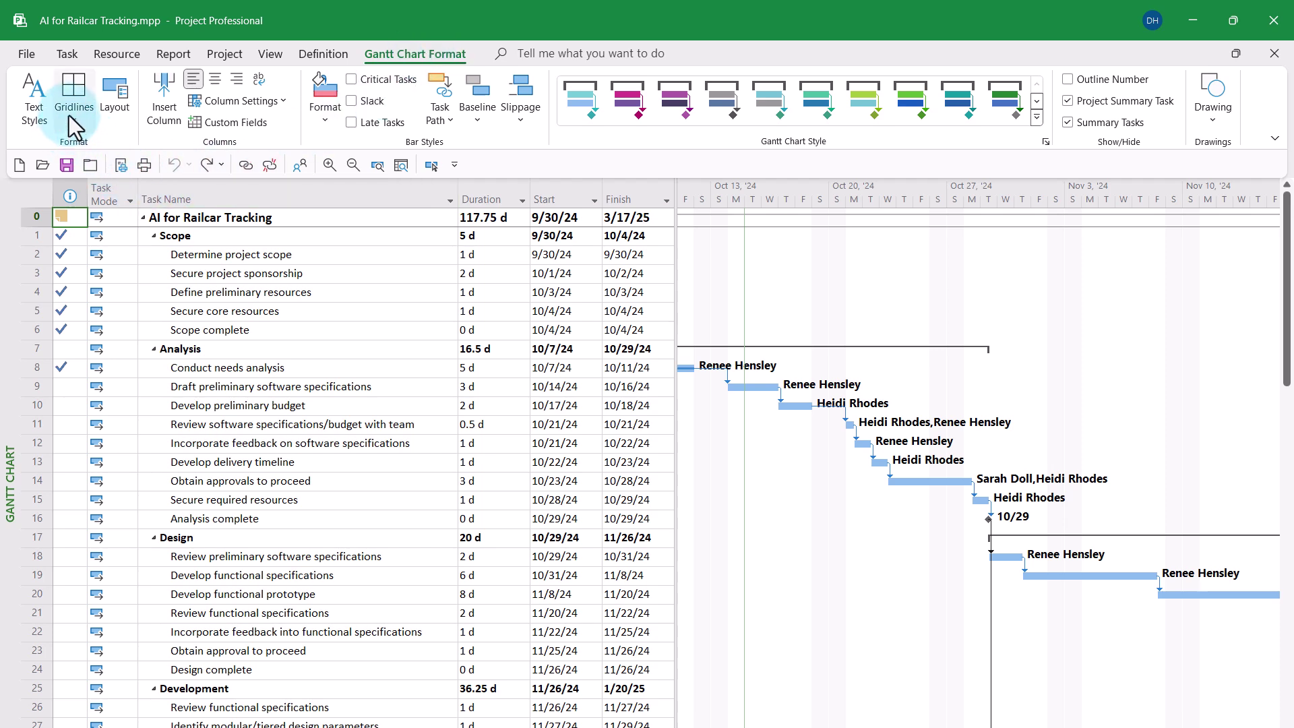
pyautogui.click(69, 115)
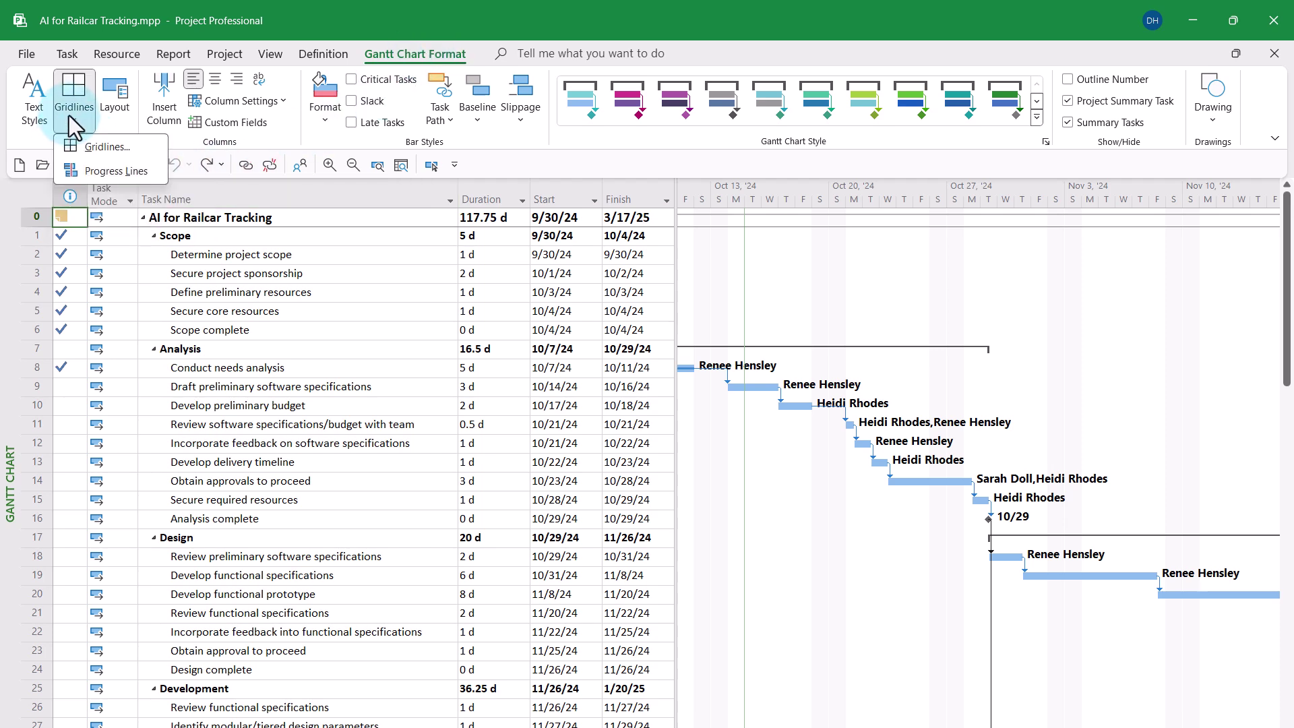
pyautogui.click(141, 150)
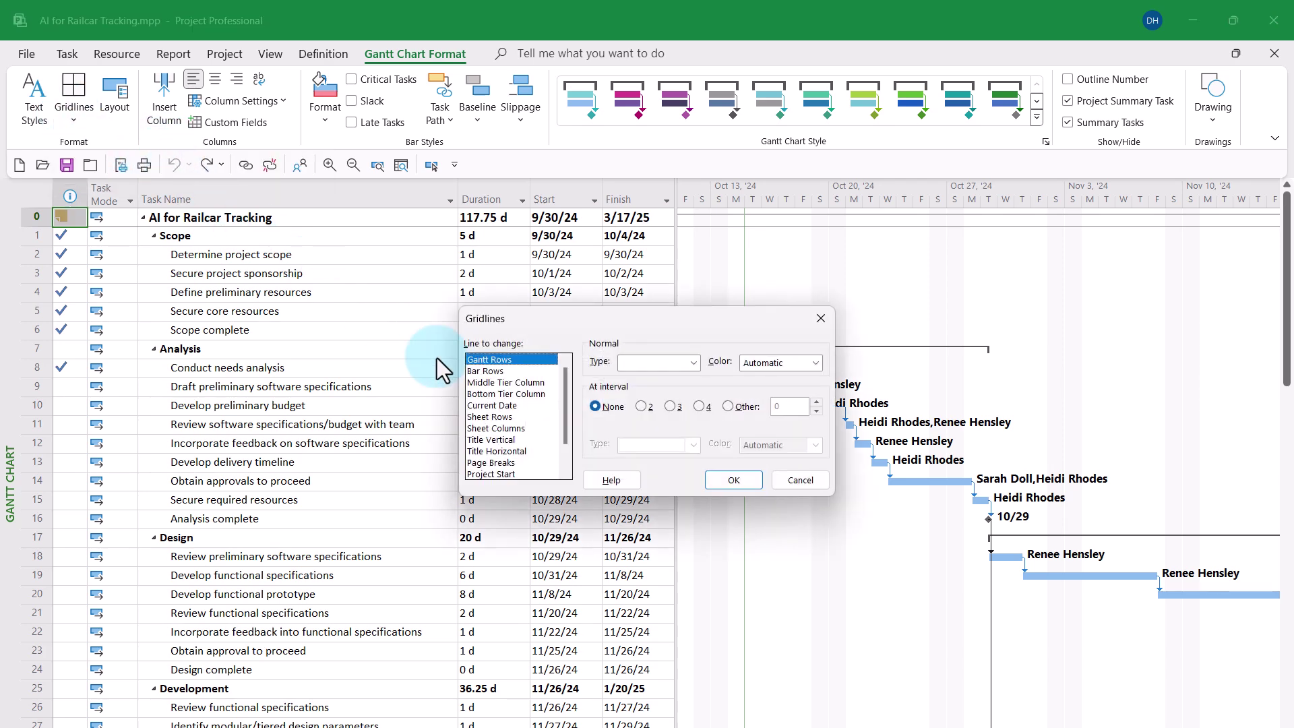
pyautogui.moveTo(565, 382); pyautogui.dragTo(568, 436)
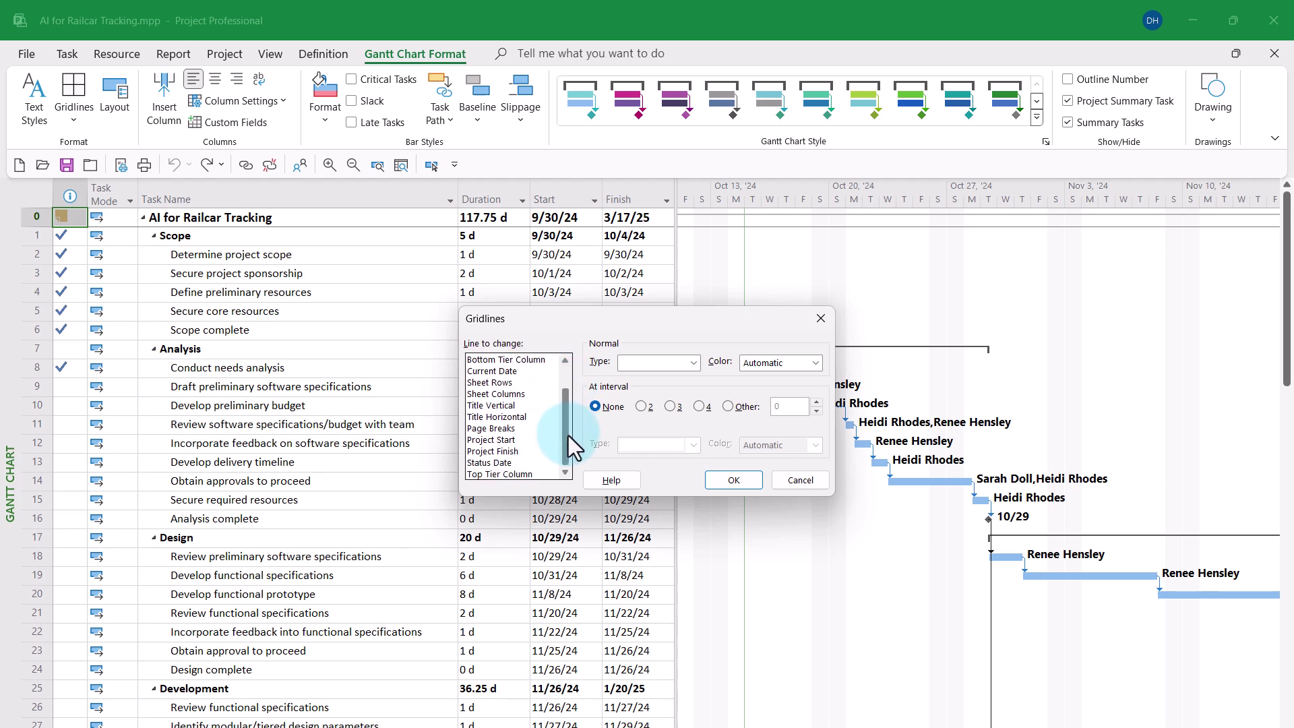
pyautogui.click(504, 464)
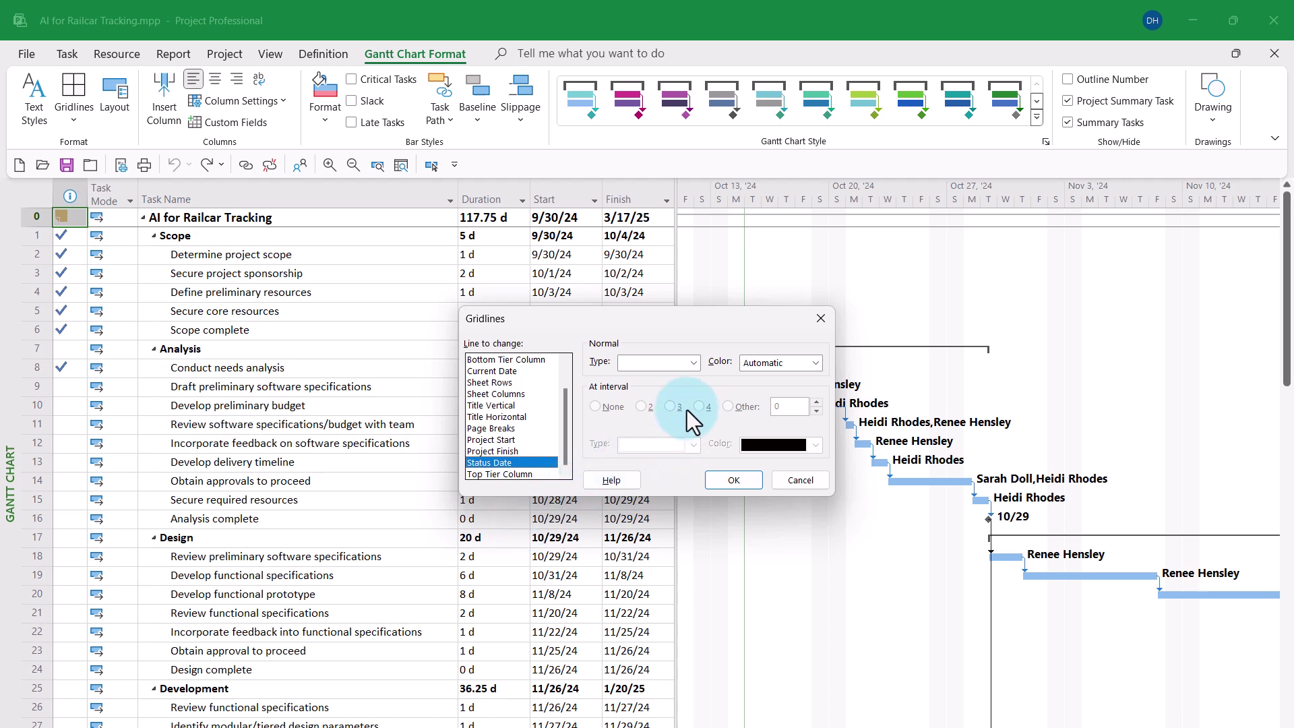
pyautogui.click(694, 362)
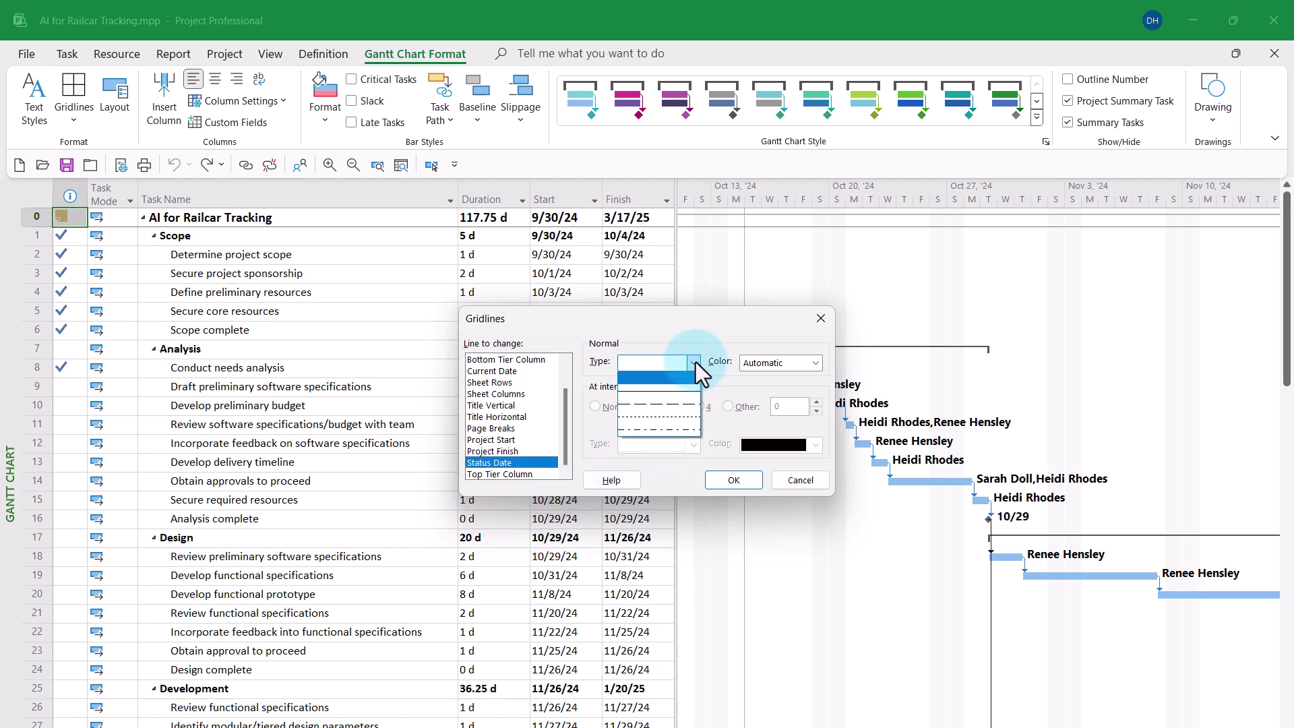
pyautogui.click(670, 430)
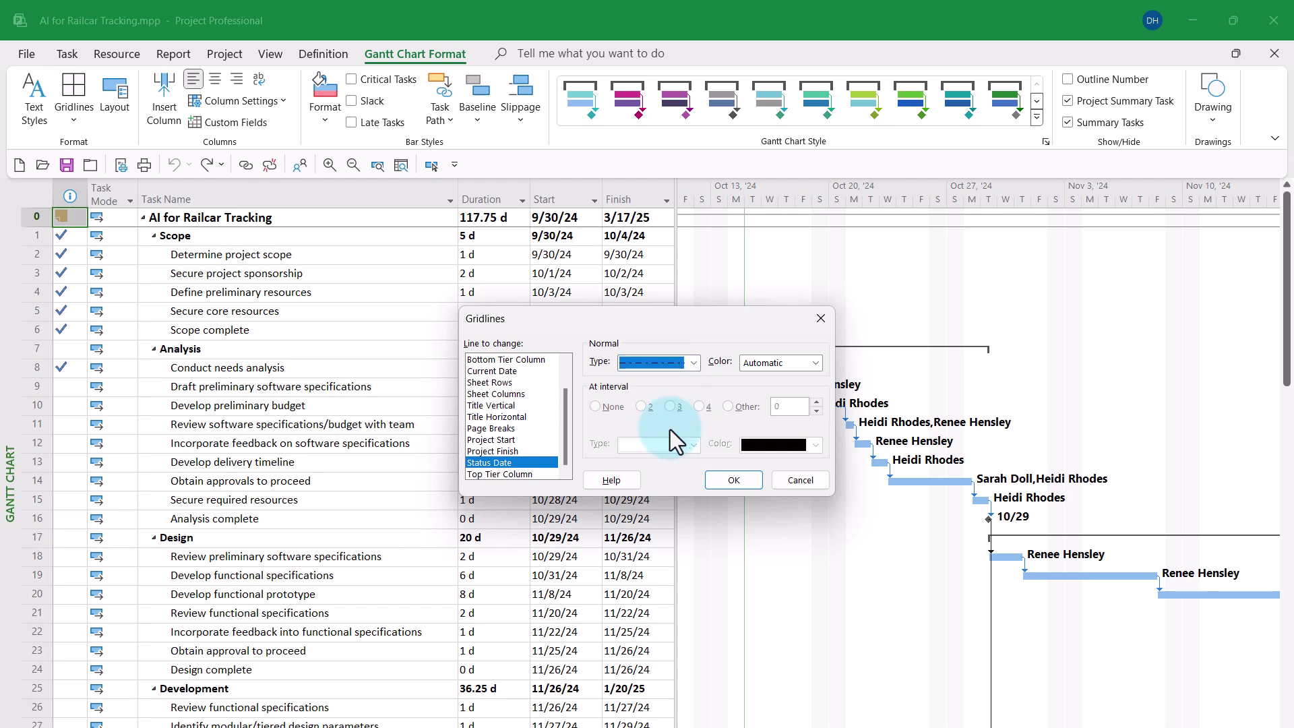
pyautogui.click(816, 362)
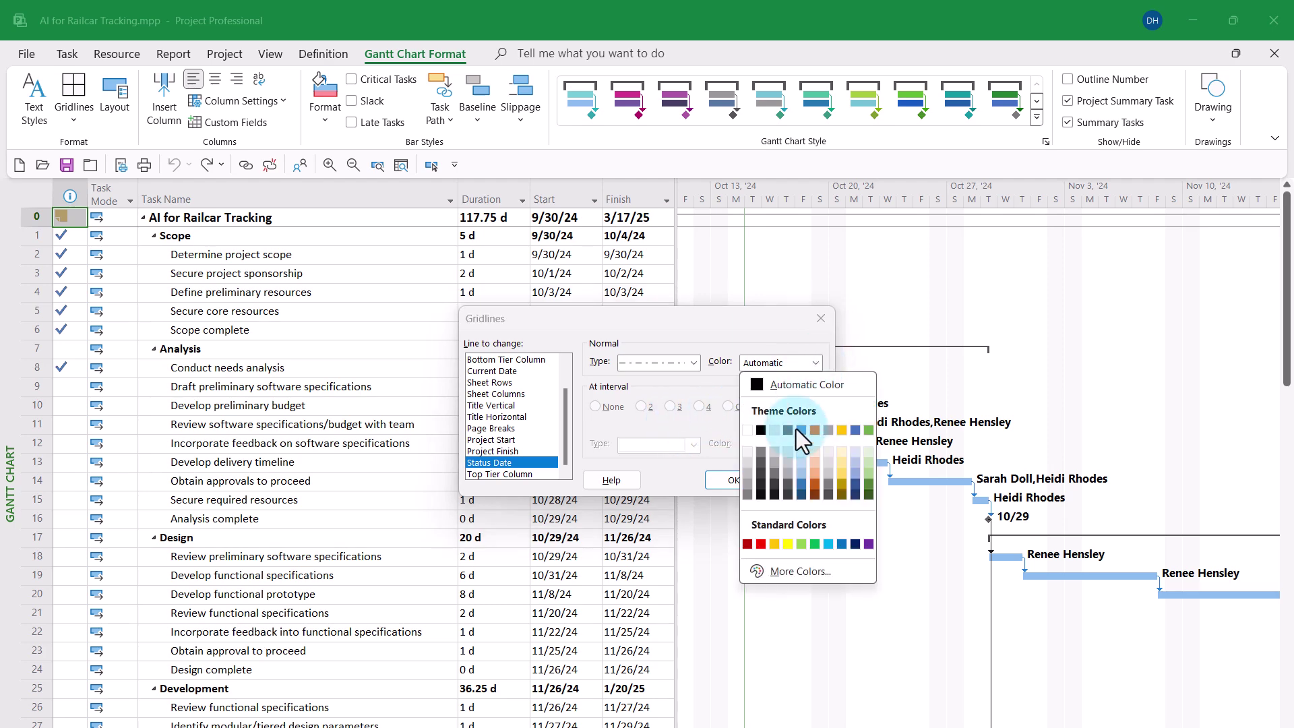
pyautogui.click(760, 544)
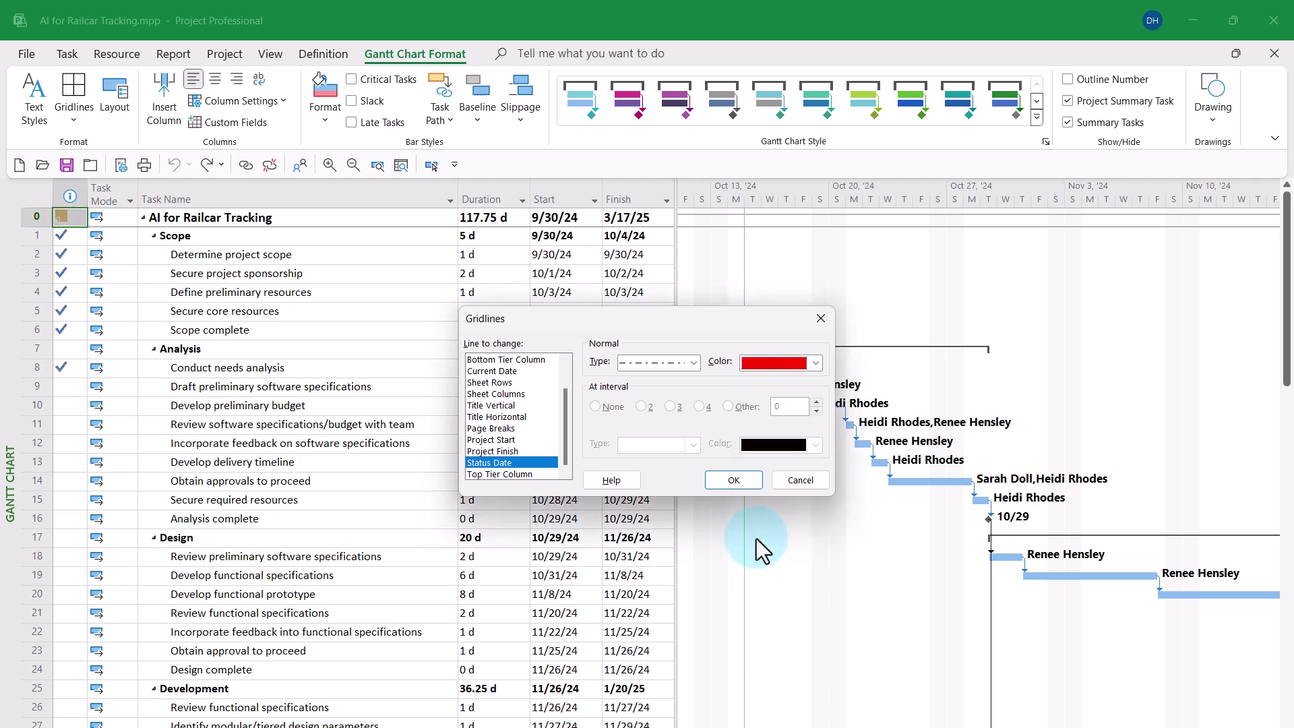
pyautogui.click(745, 483)
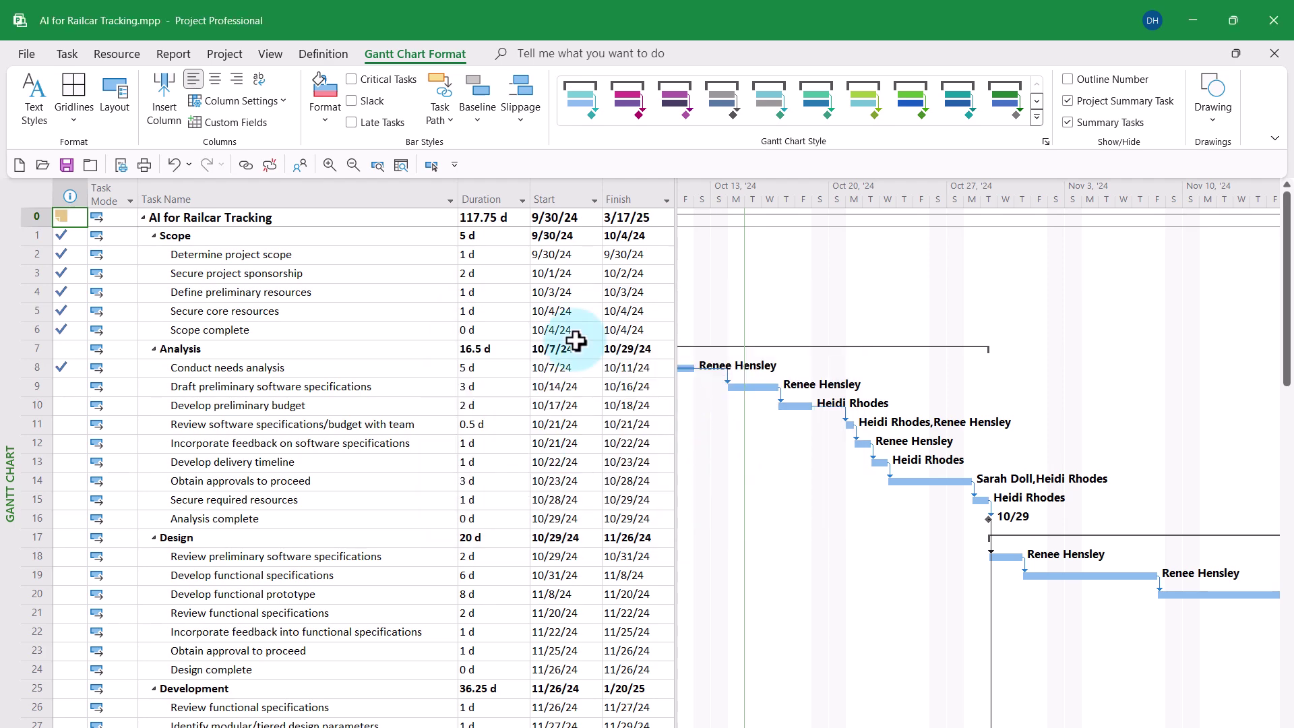
# - Set the project status date to October 29, 2024 (10/29/24)
pyautogui.click(214, 53)
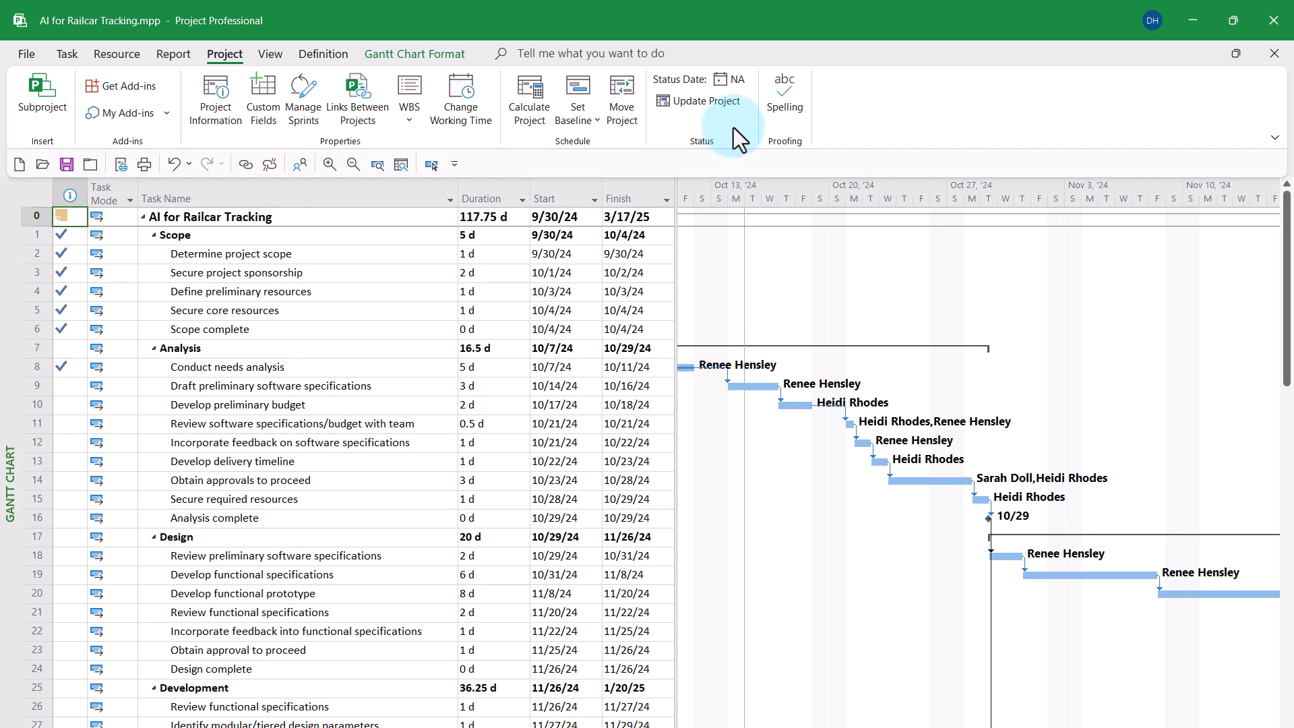
pyautogui.click(736, 79)
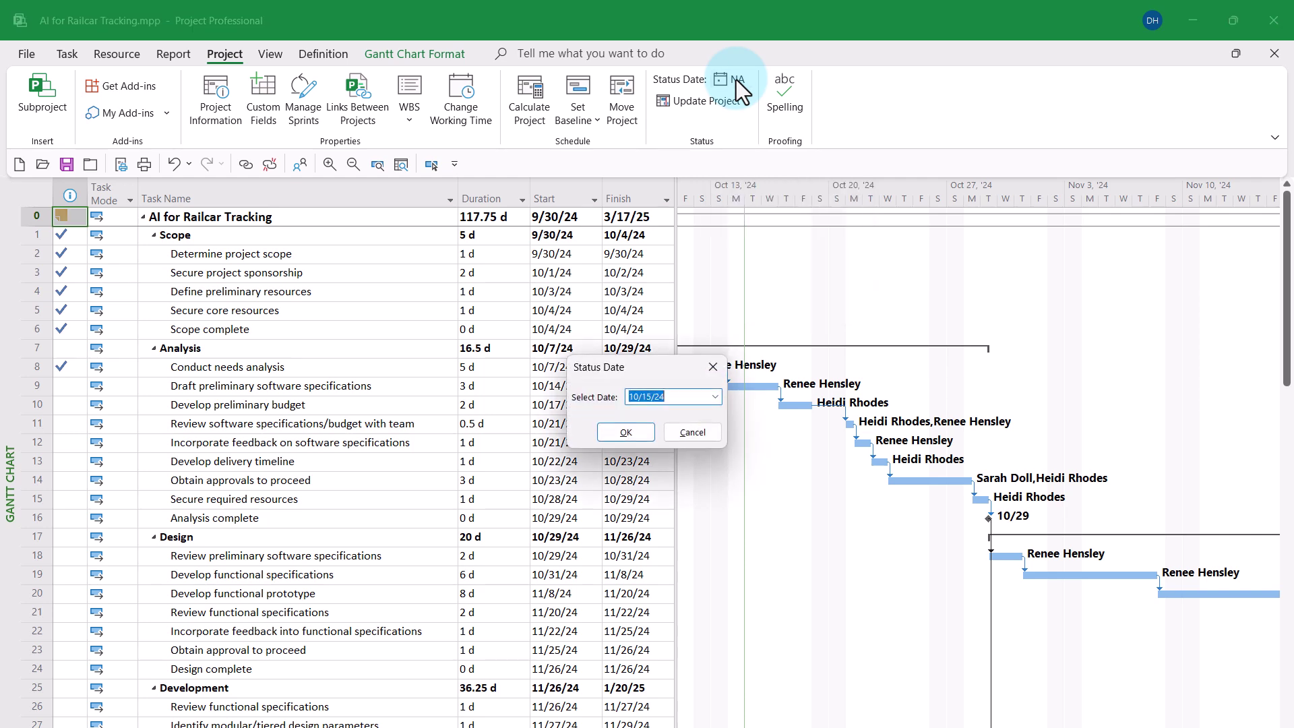
pyautogui.click(715, 398)
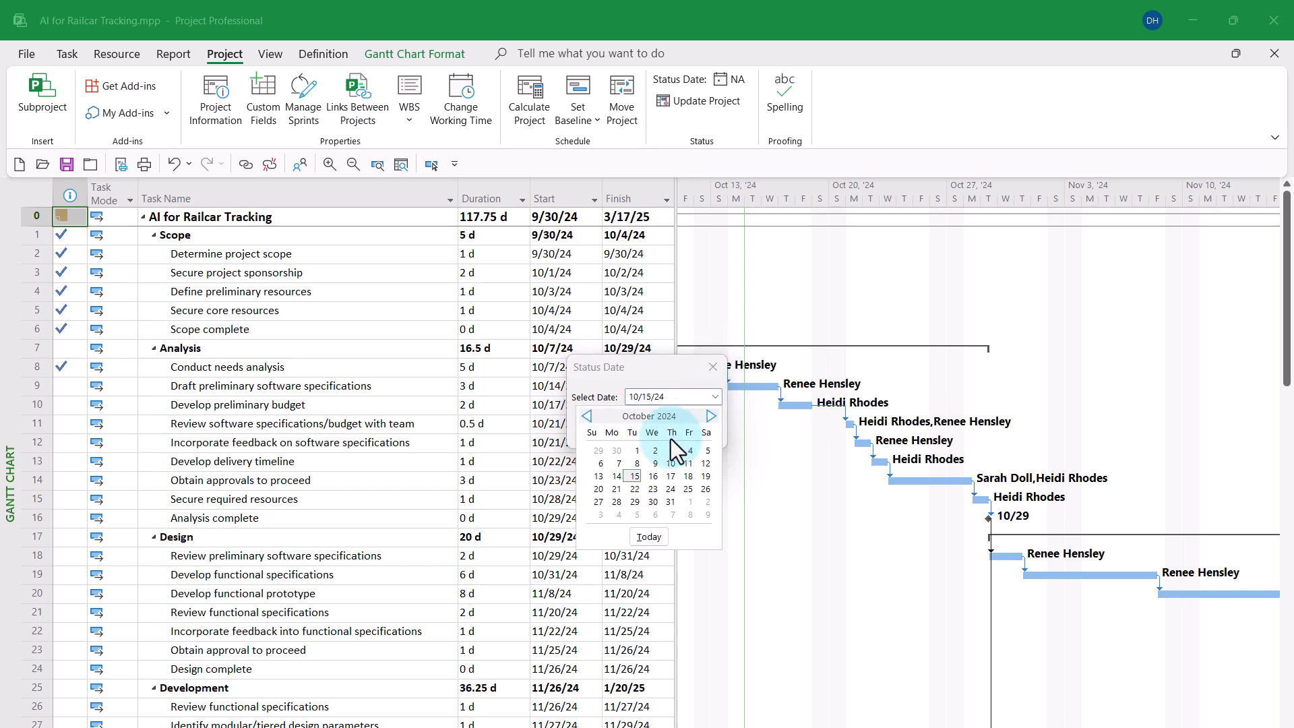
pyautogui.click(635, 501)
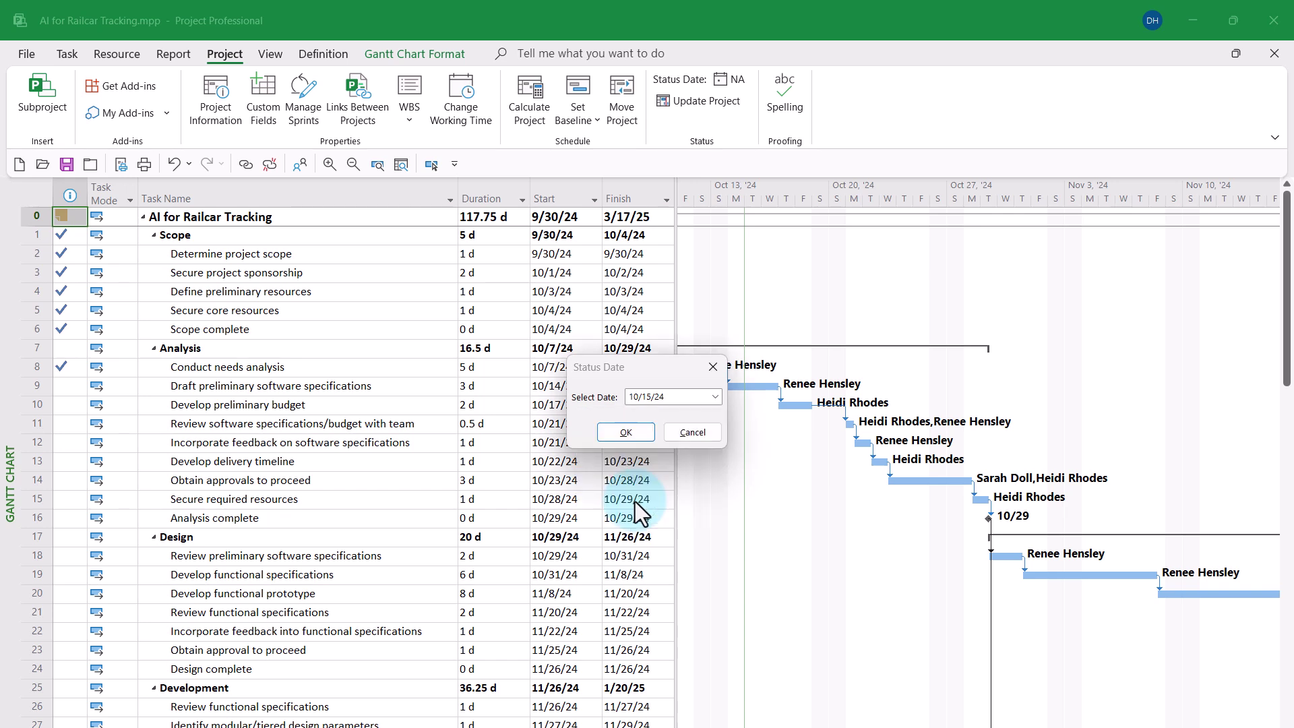
pyautogui.click(626, 432)
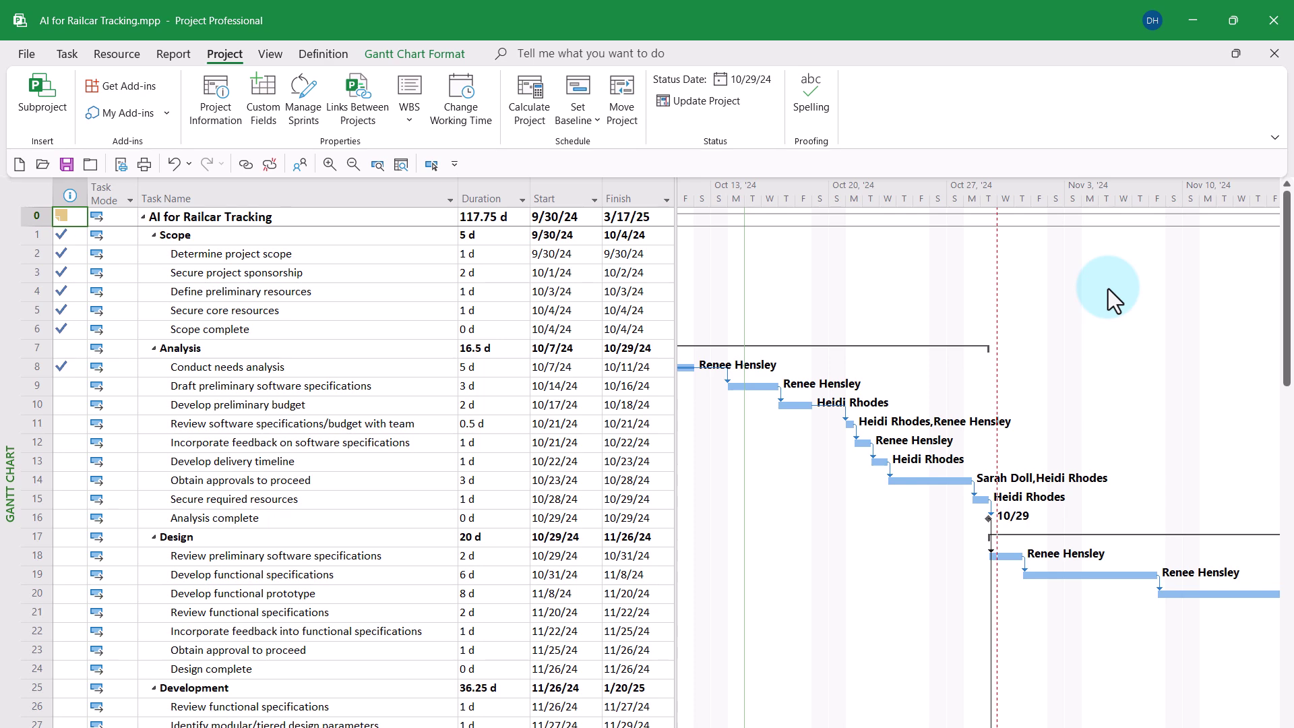
# - Apply the Late Tasks filter, leaving seven unfinished Analysis tasks
pyautogui.click(265, 55)
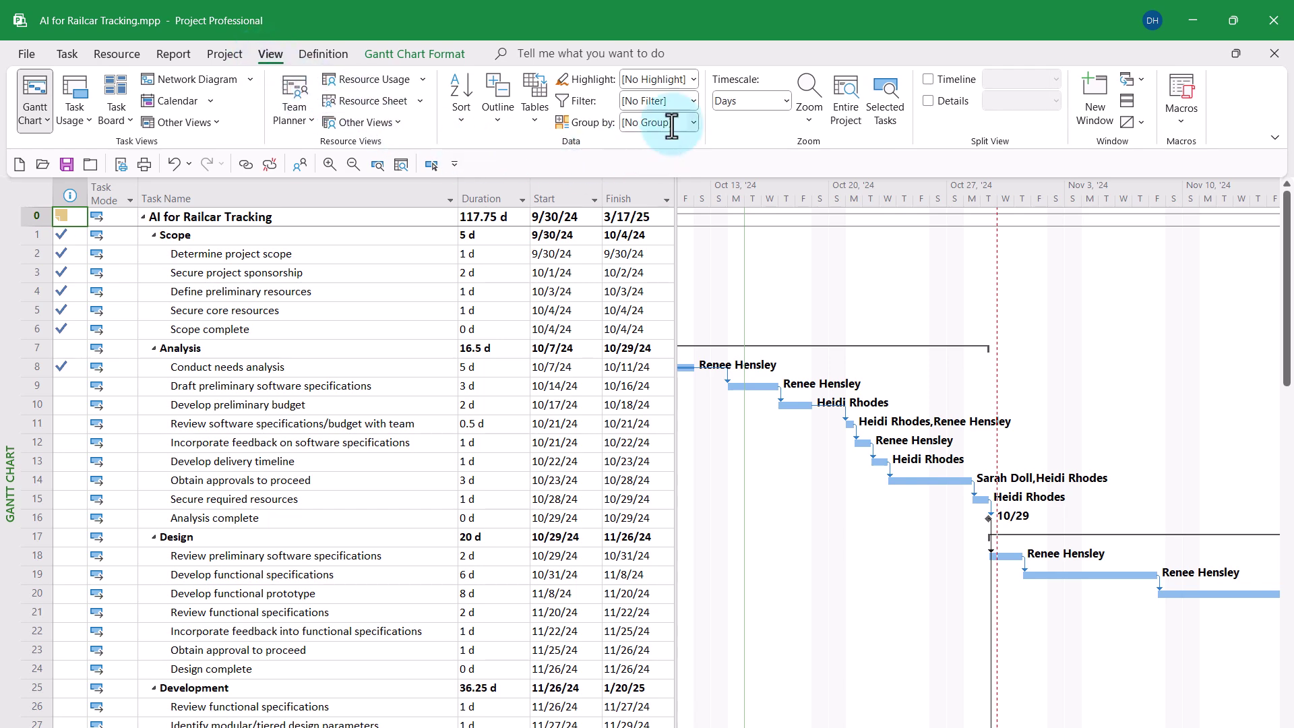
pyautogui.click(693, 100)
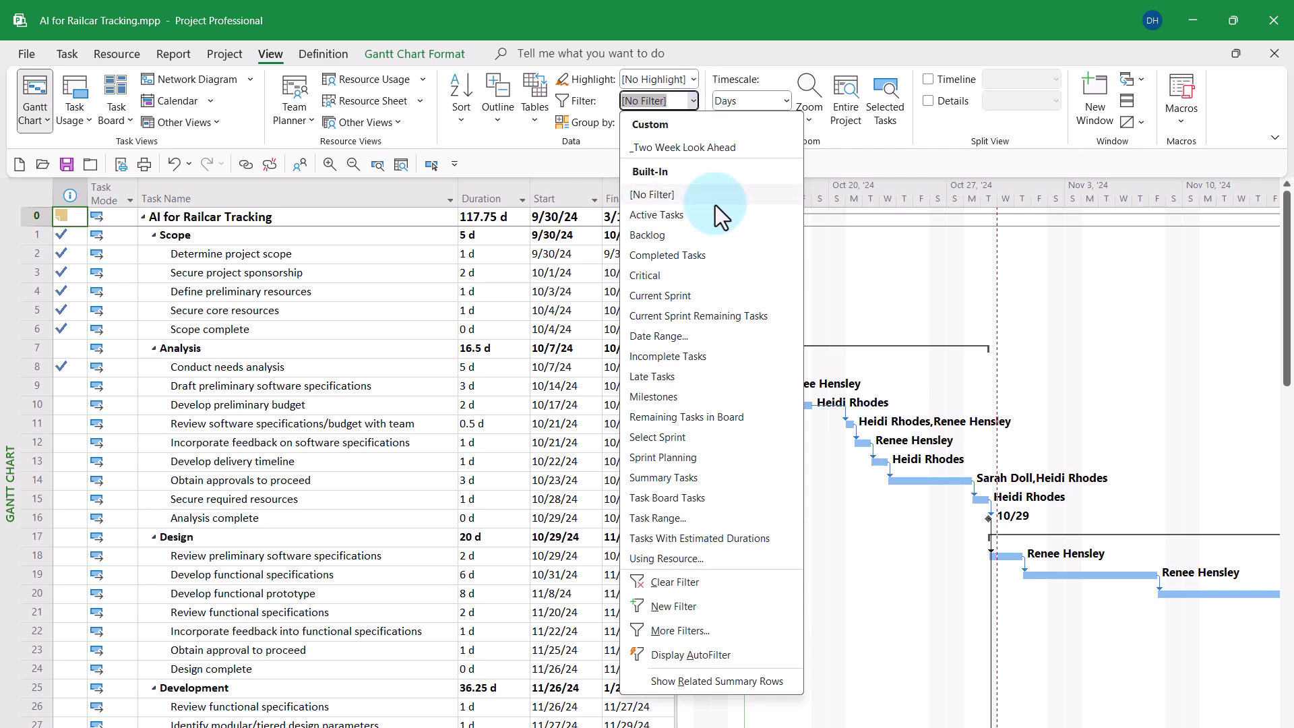
pyautogui.click(682, 377)
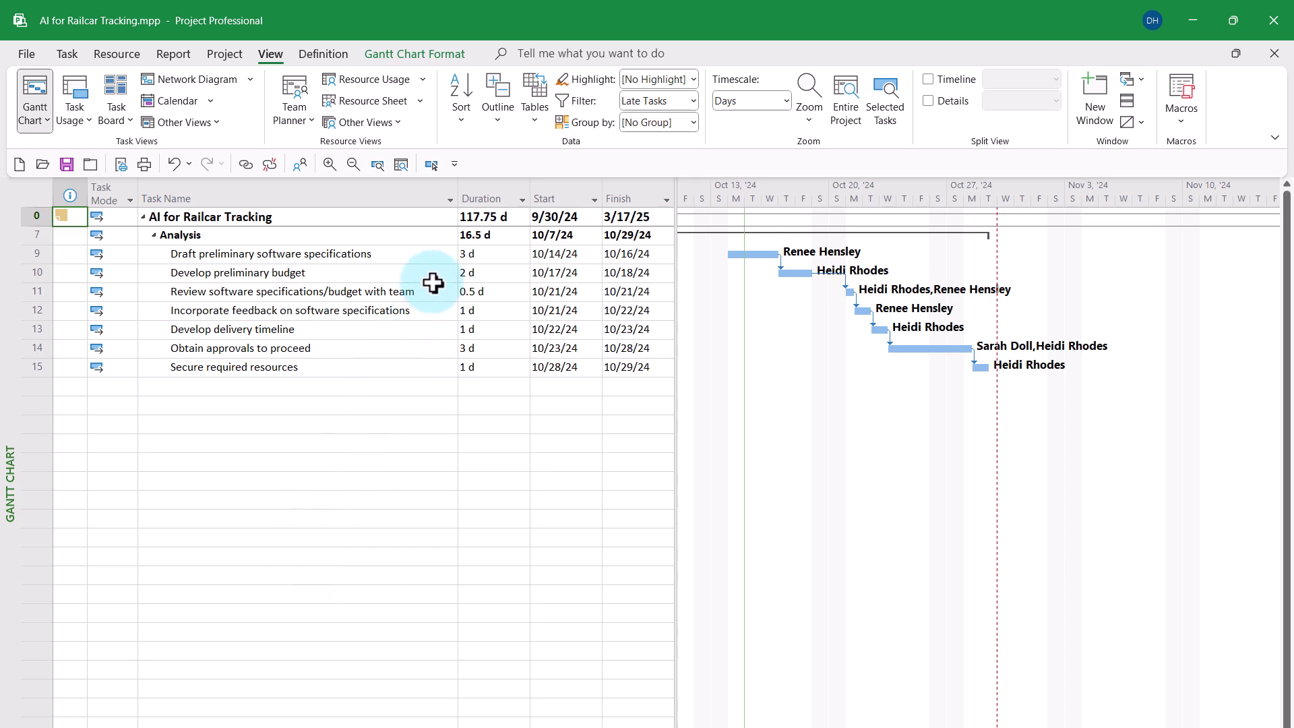
# - Change the status date to November 5, 2024 (11/5/24)
pyautogui.click(220, 55)
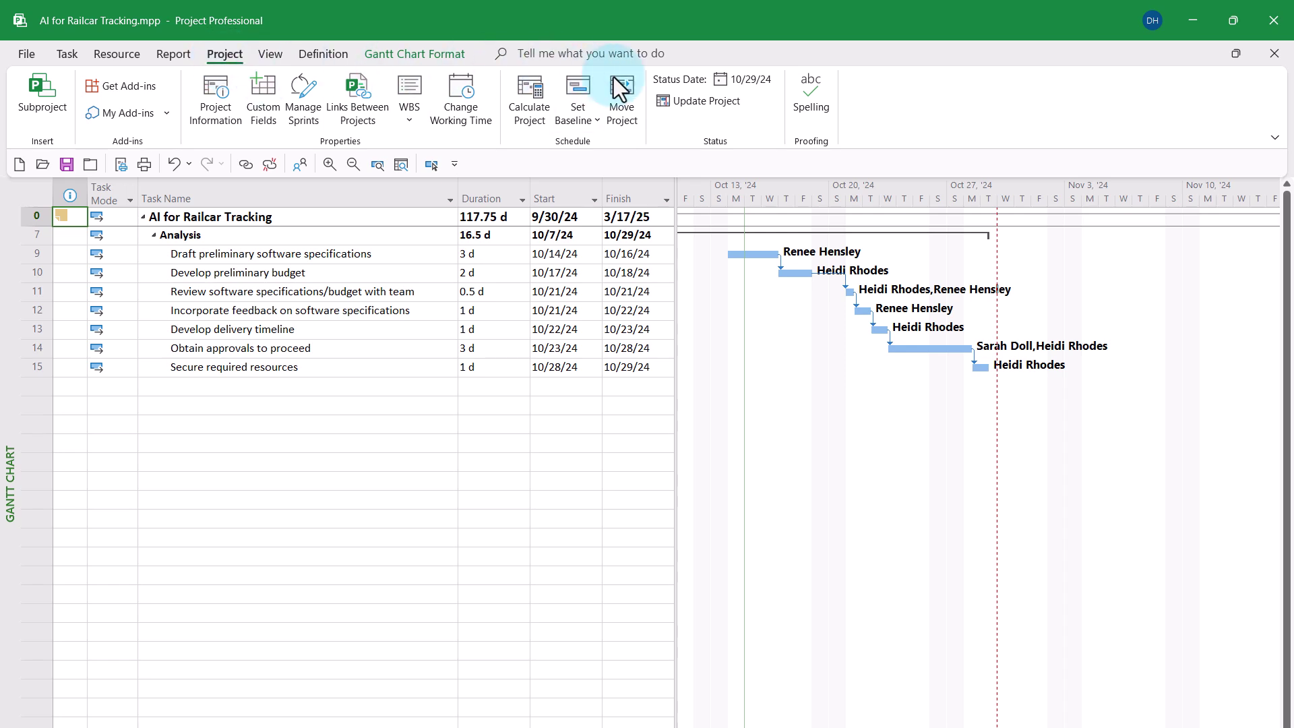
pyautogui.click(748, 80)
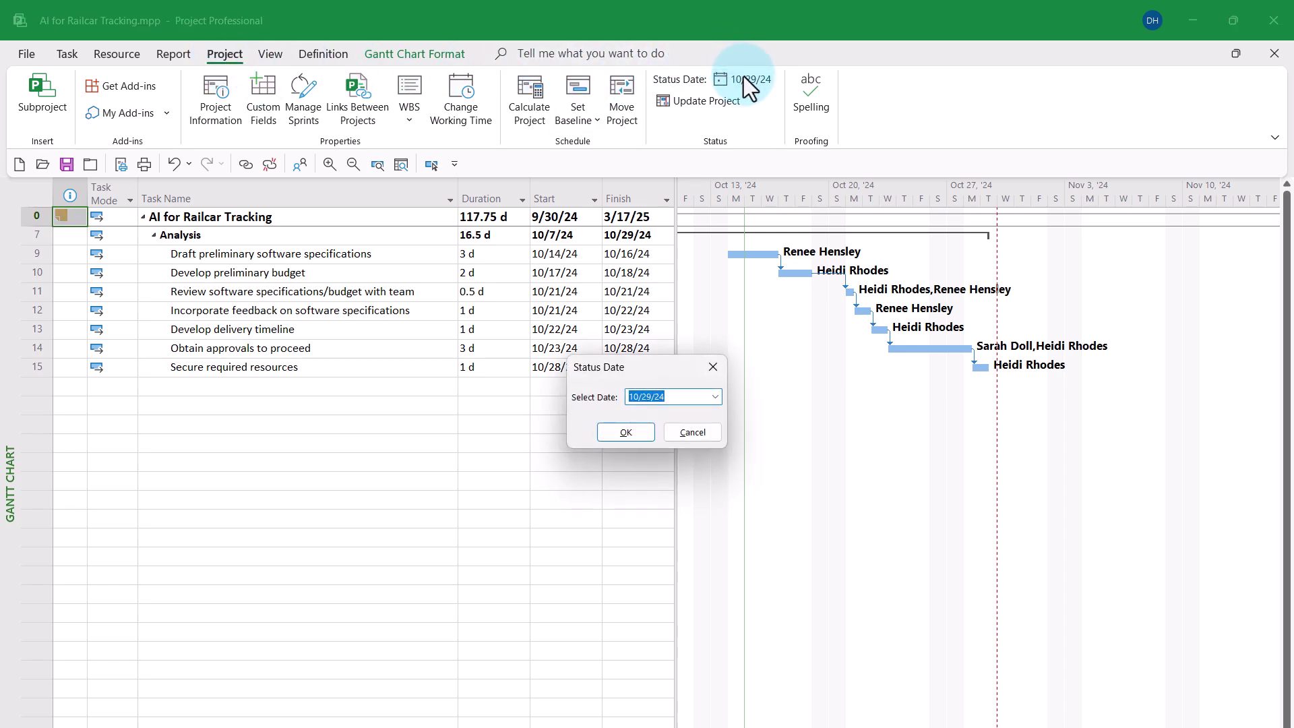
pyautogui.click(716, 396)
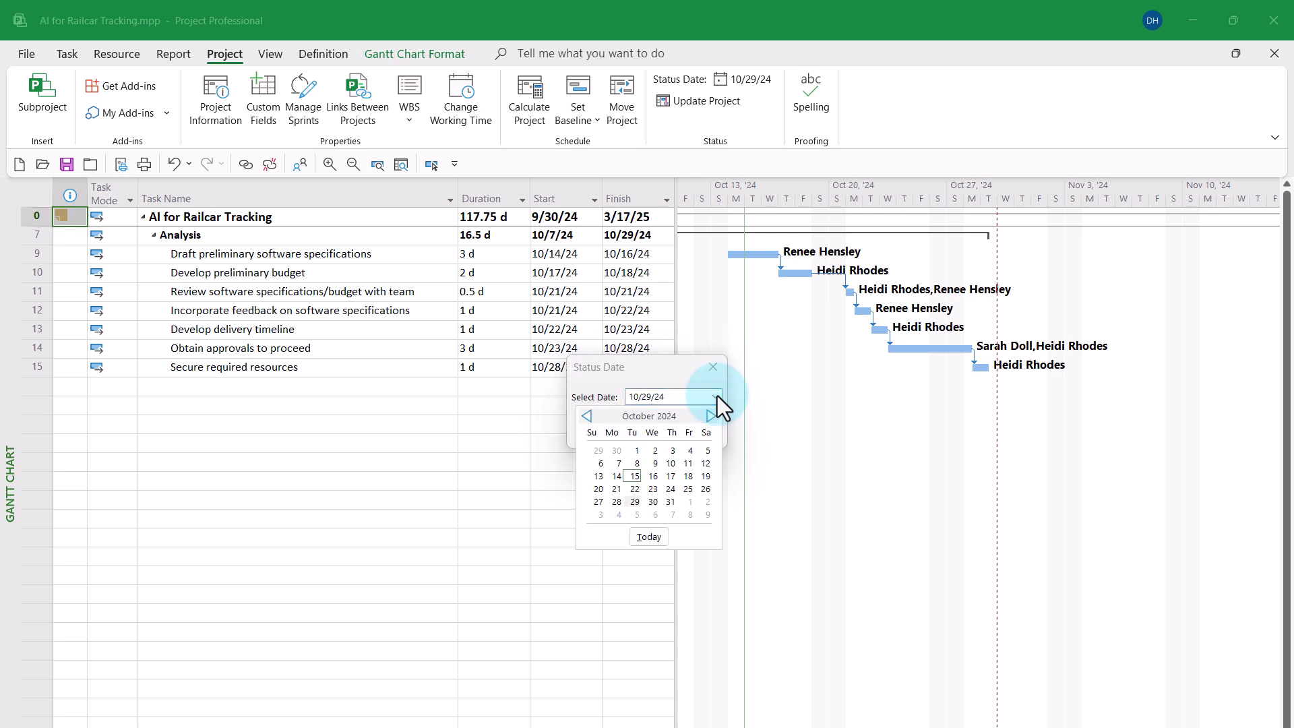
pyautogui.click(636, 517)
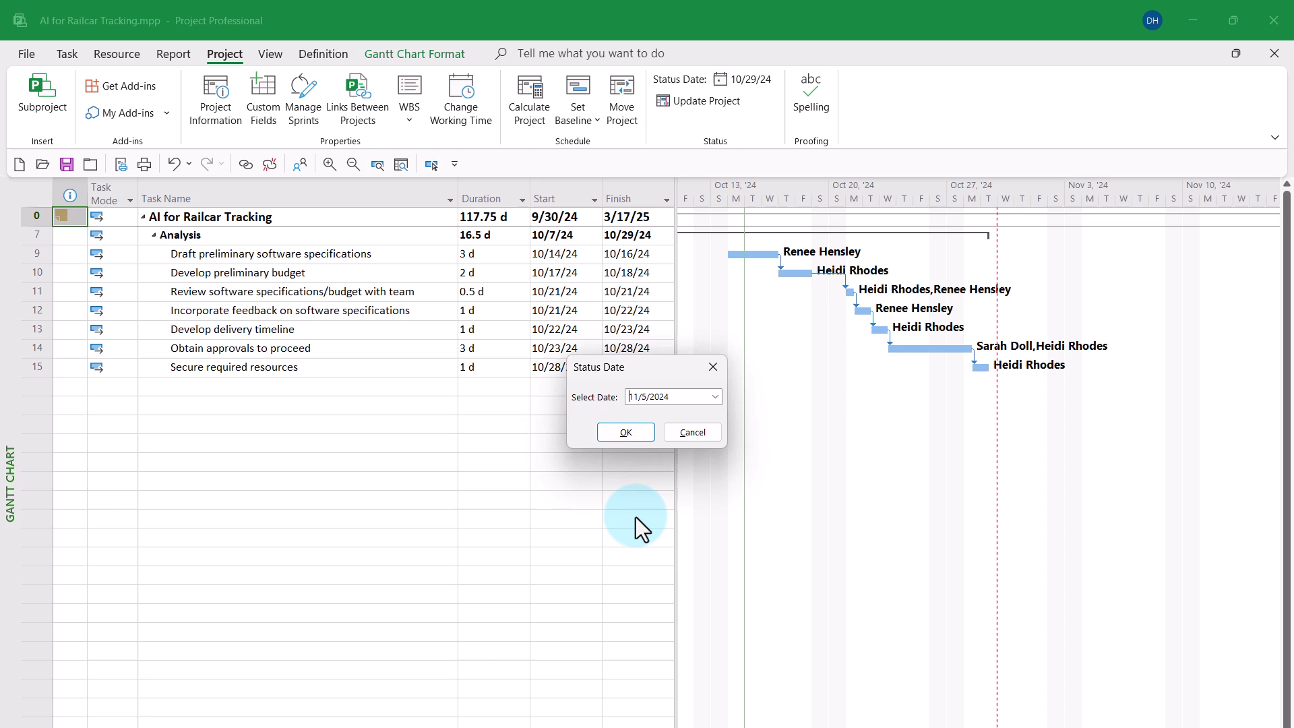
pyautogui.click(627, 433)
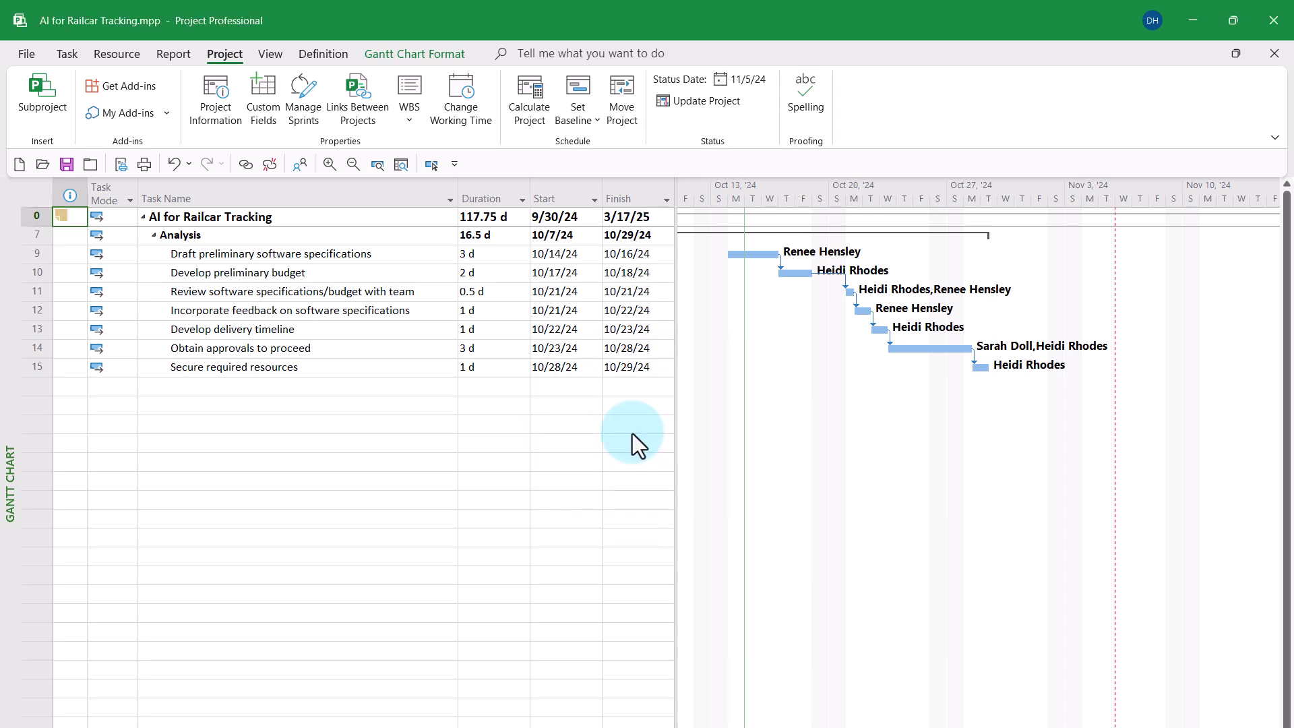
# - Reapply Late Tasks so Analysis complete plus two Design and two Pilot tasks appear
pyautogui.click(271, 56)
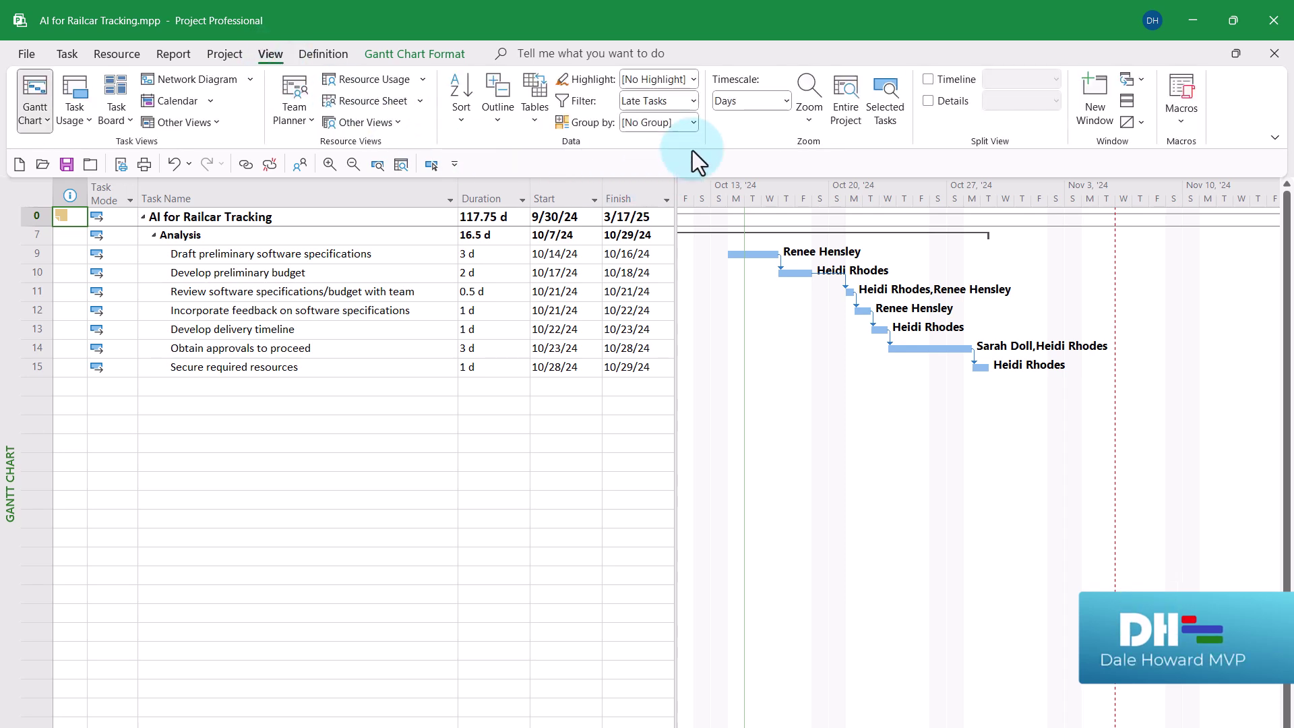
pyautogui.click(691, 100)
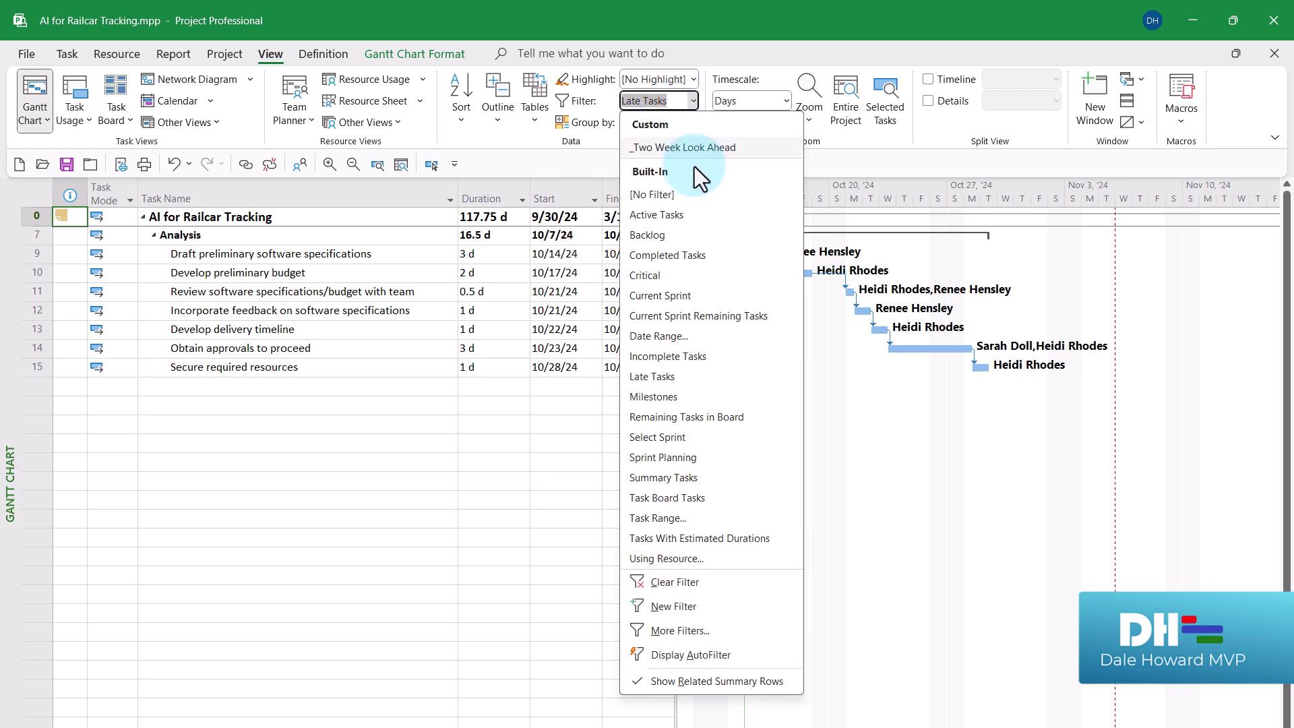
pyautogui.click(669, 379)
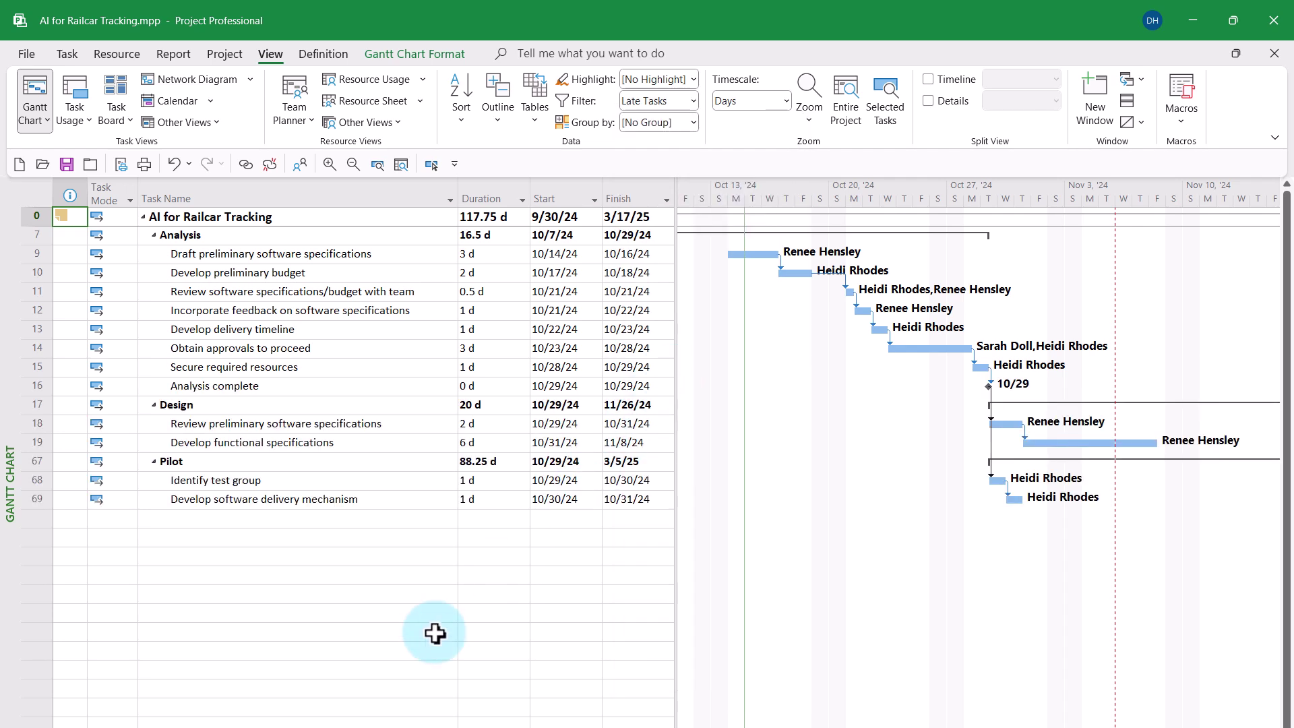